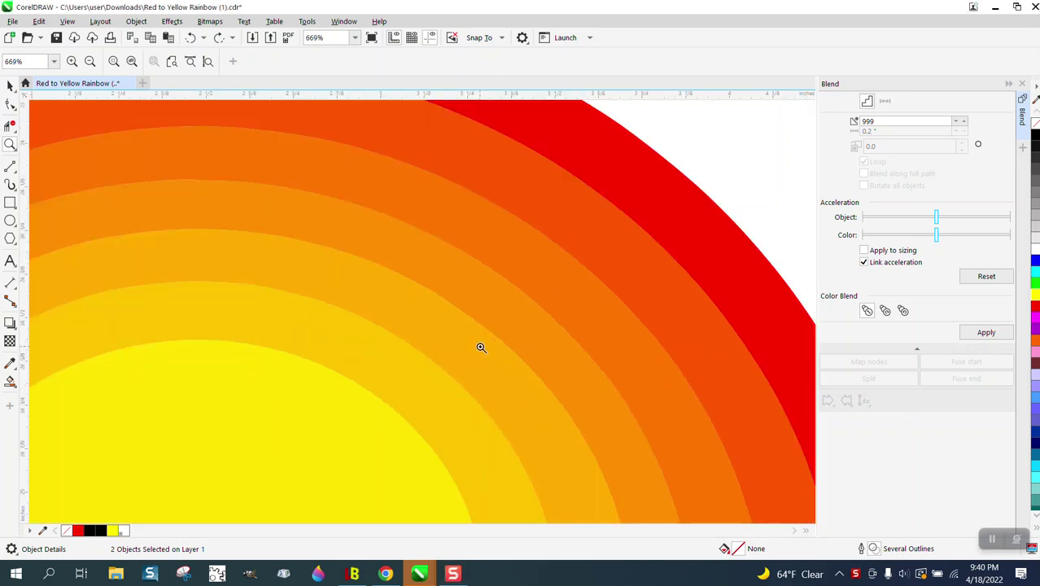
# Step: Zoom in on the red and yellow arcs, select both, and apply the 999-step blend
pyautogui.scroll(-5, 475, 344)
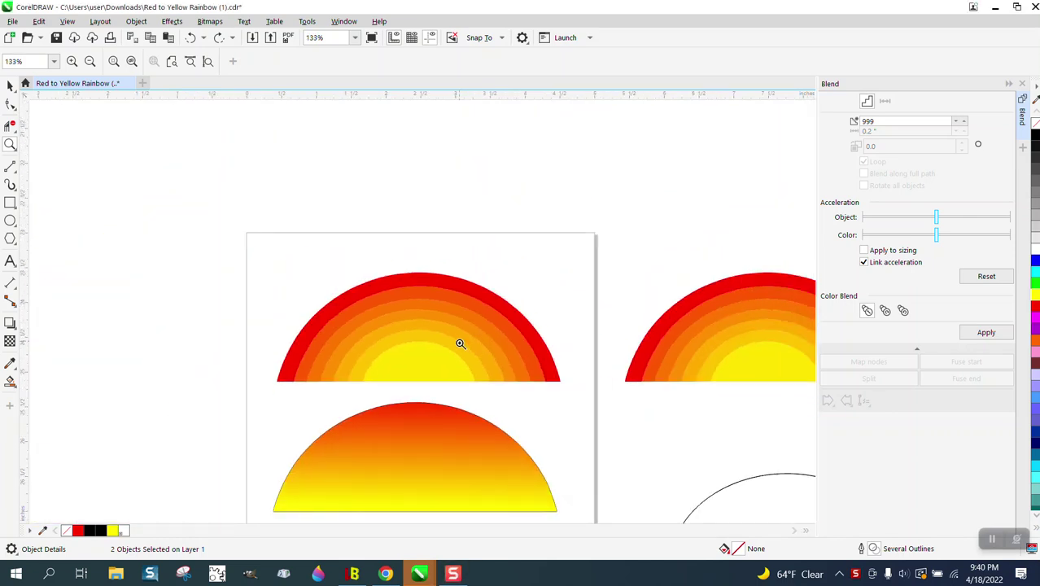
pyautogui.moveTo(254, 260); pyautogui.dragTo(594, 406)
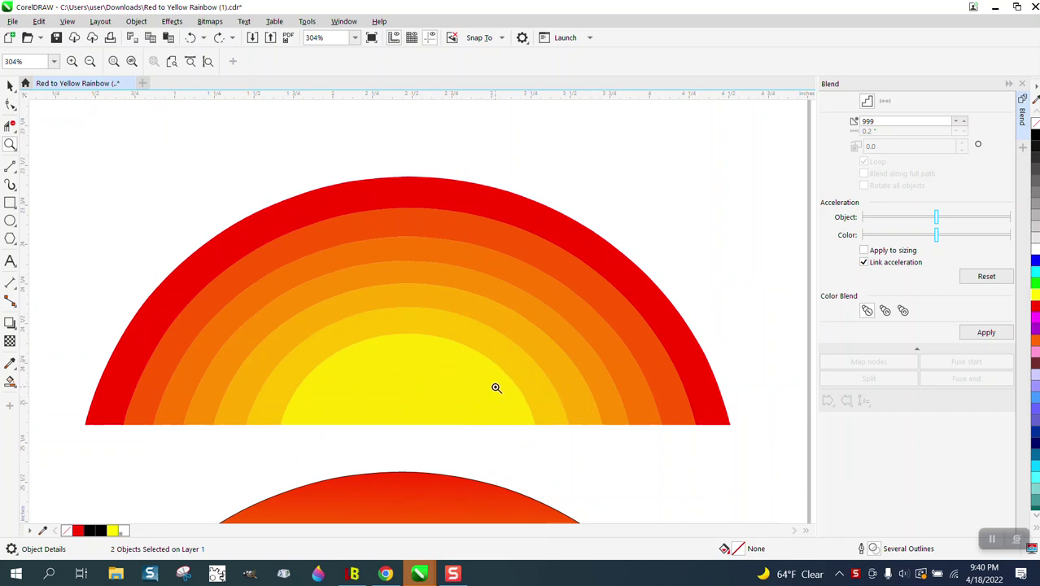
pyautogui.scroll(-4, 602, 329)
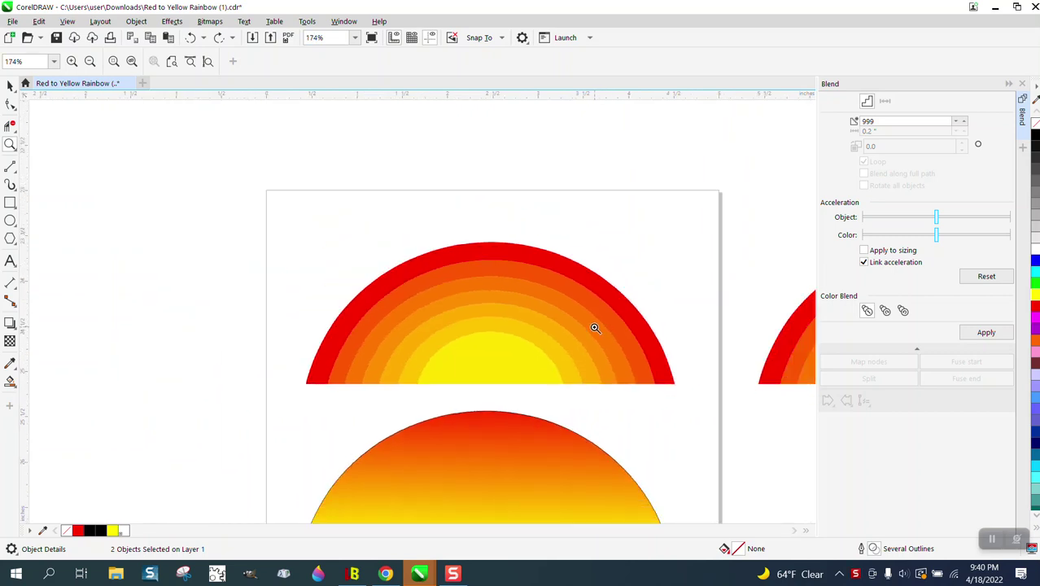
pyautogui.moveTo(428, 435); pyautogui.dragTo(647, 484)
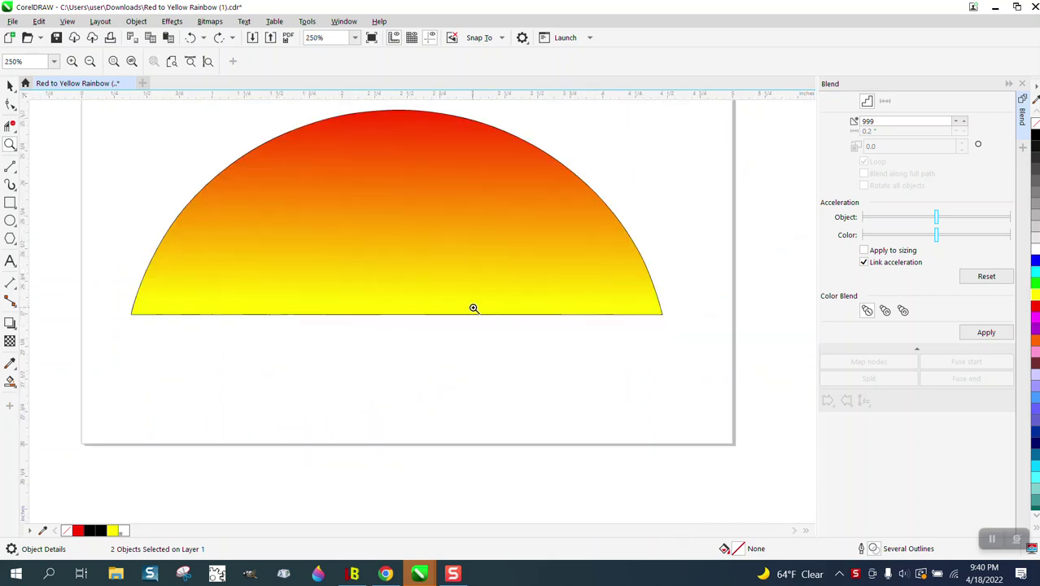
pyautogui.scroll(-1, 463, 225)
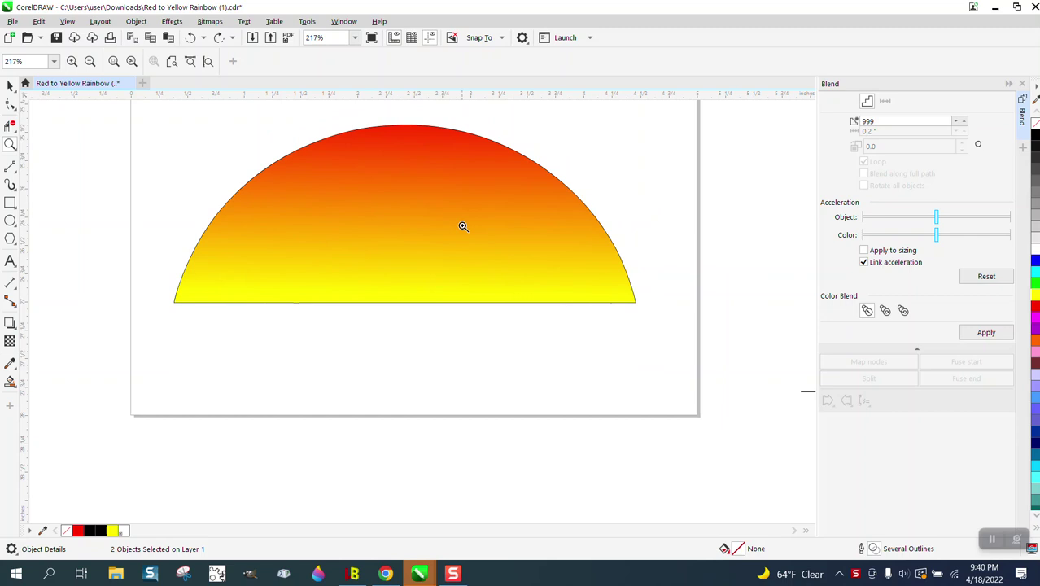
pyautogui.scroll(-3, 463, 226)
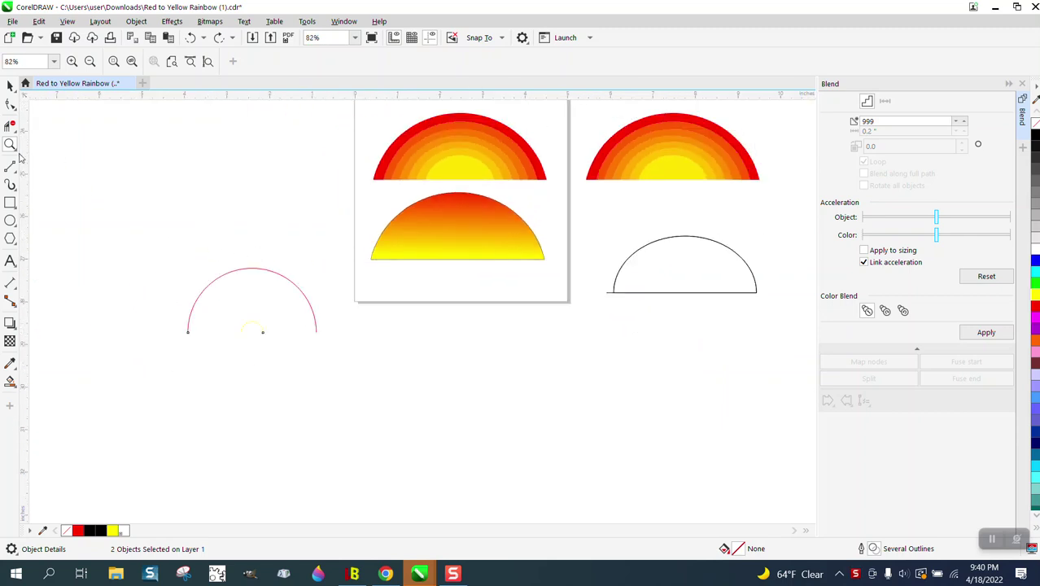
pyautogui.moveTo(163, 243); pyautogui.dragTo(404, 370)
pyautogui.click(7, 86)
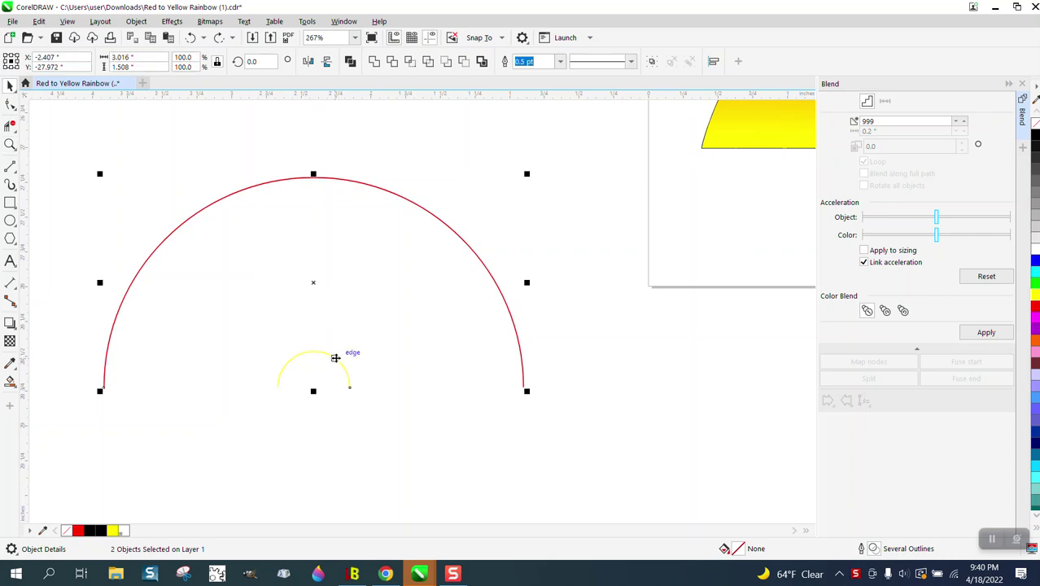
pyautogui.moveTo(72, 146); pyautogui.dragTo(661, 494)
pyautogui.click(984, 332)
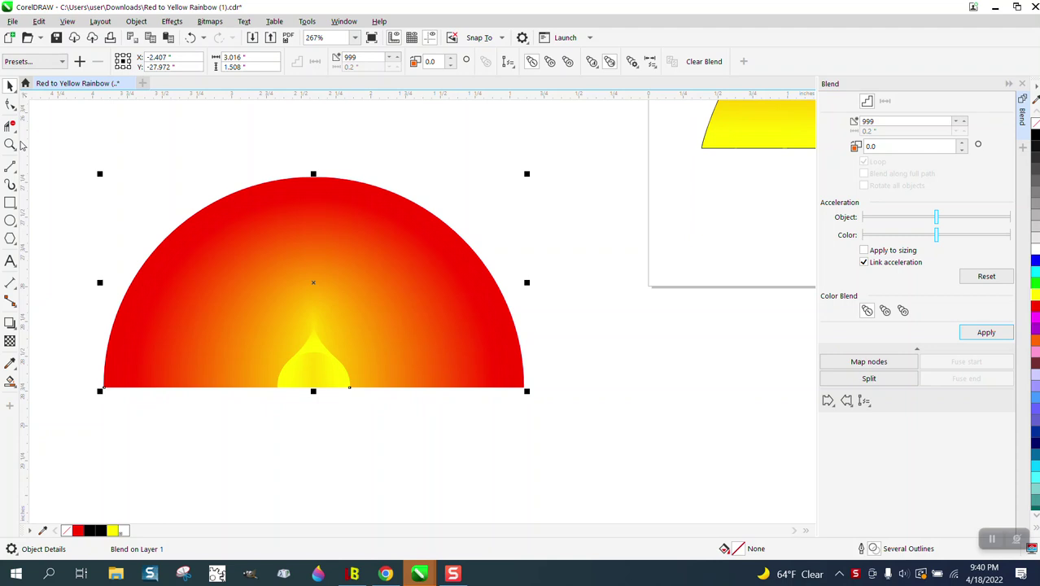
# Step: Zoom in and back out to inspect the red-to-yellow blended half dome
pyautogui.click(10, 144)
pyautogui.moveTo(185, 278); pyautogui.dragTo(522, 460)
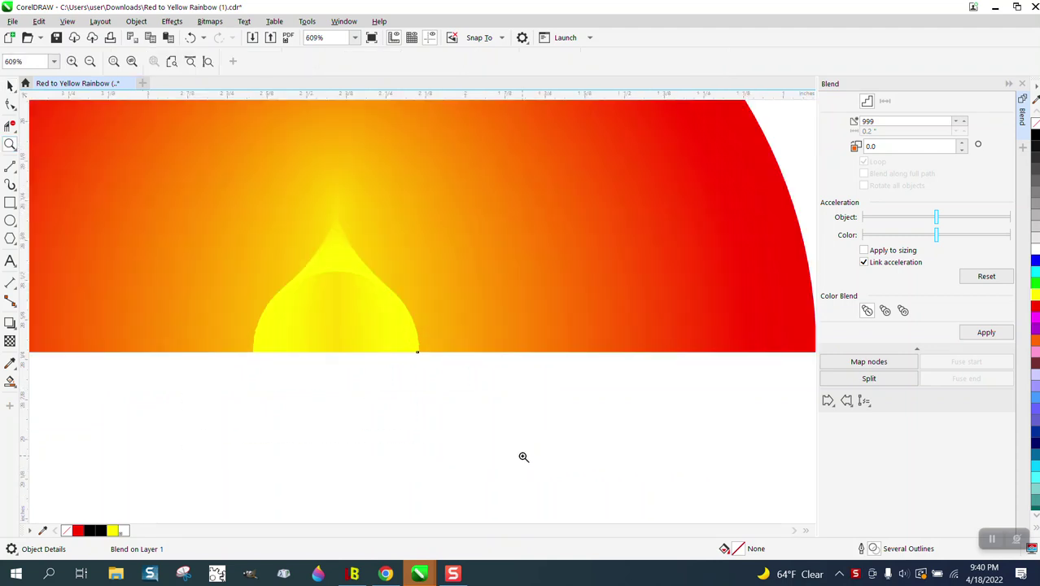
pyautogui.rightClick(515, 452)
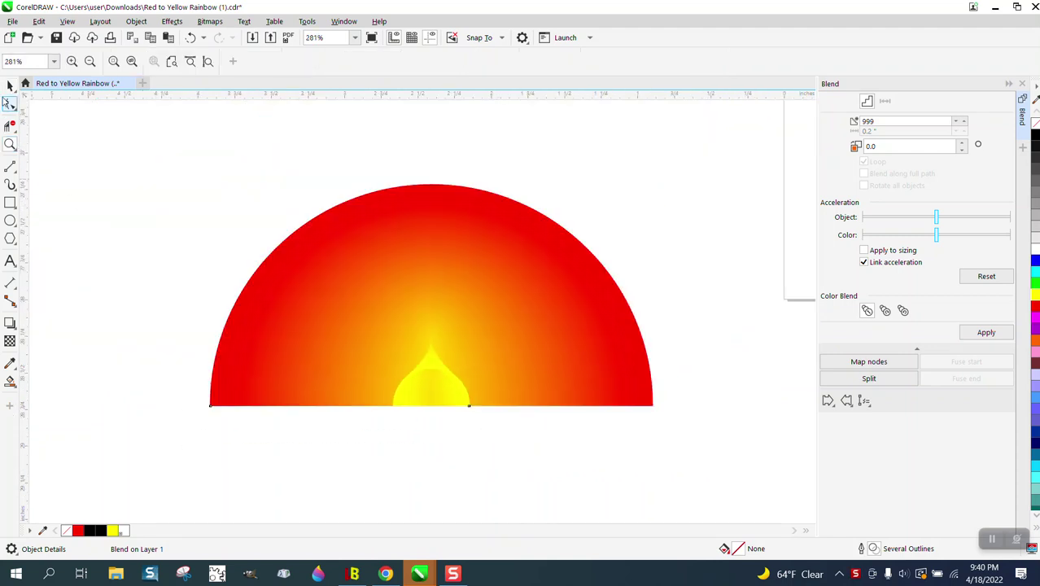
pyautogui.click(10, 85)
pyautogui.scroll(-5, 241, 186)
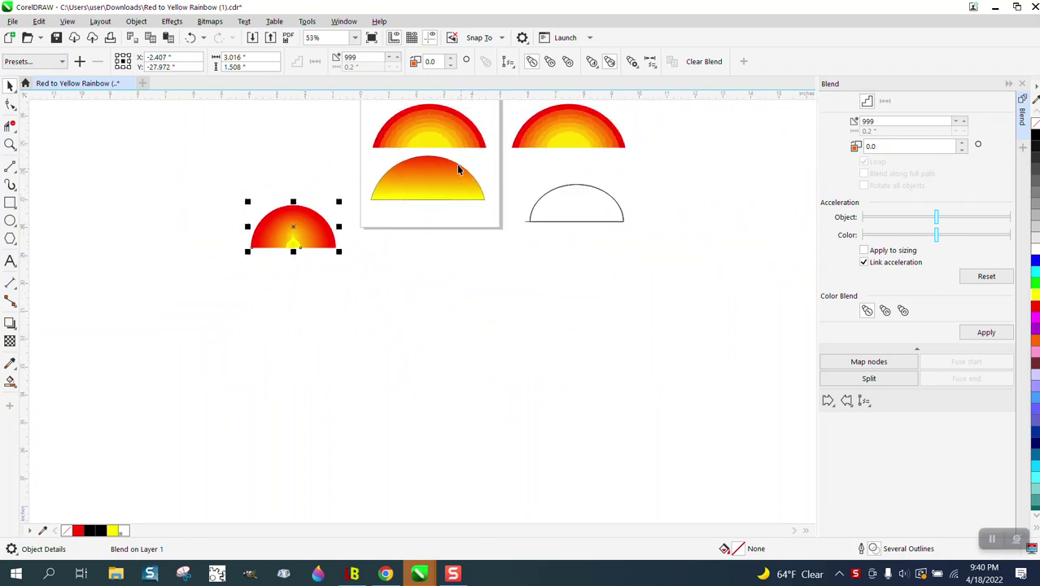
# Step: Move the rainbow and gradient semicircle left off the page and delete the outlined semicircle
pyautogui.click(9, 144)
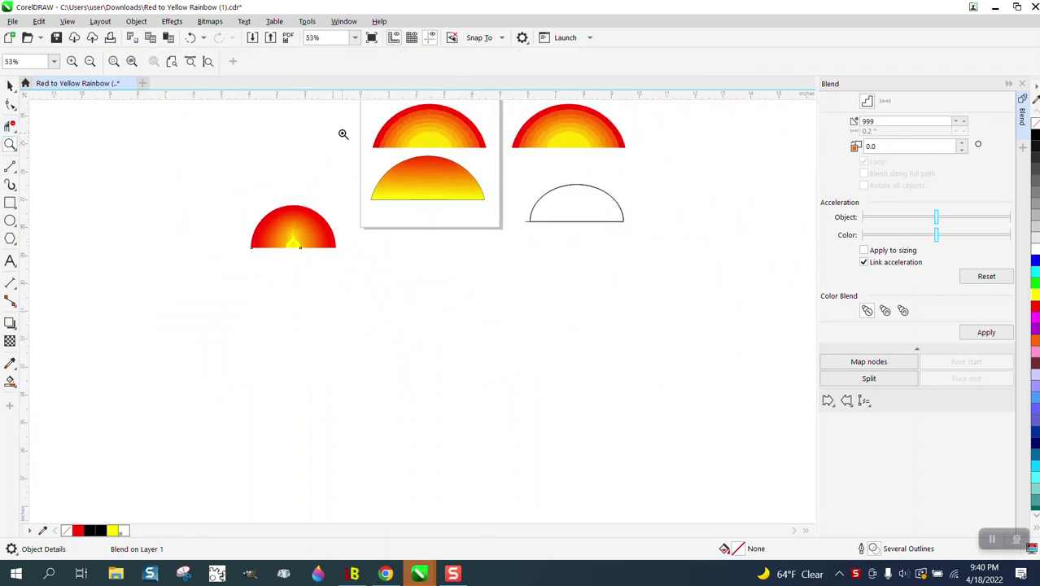
pyautogui.moveTo(373, 108); pyautogui.dragTo(513, 161)
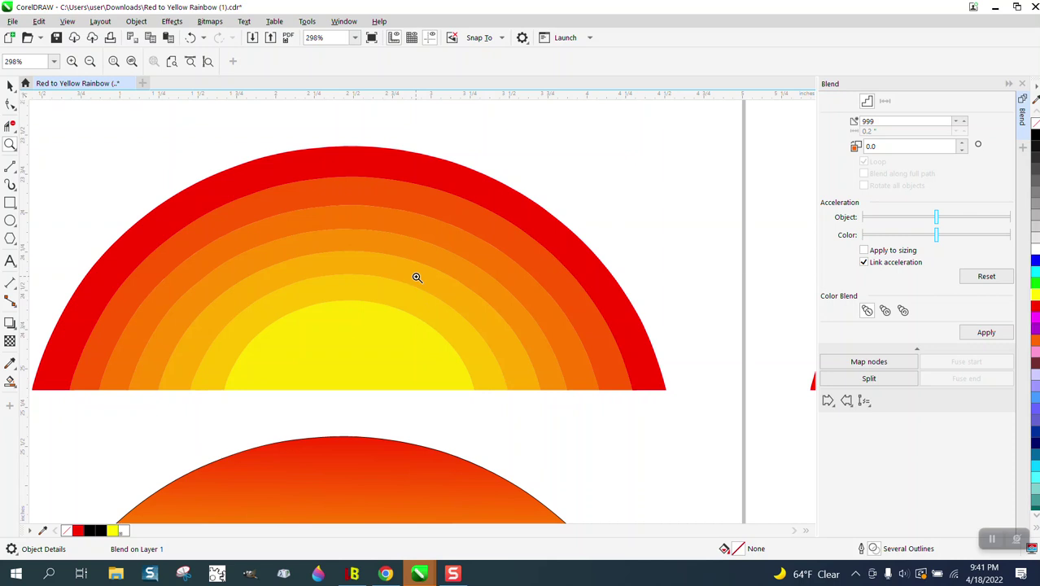
pyautogui.scroll(-3, 408, 270)
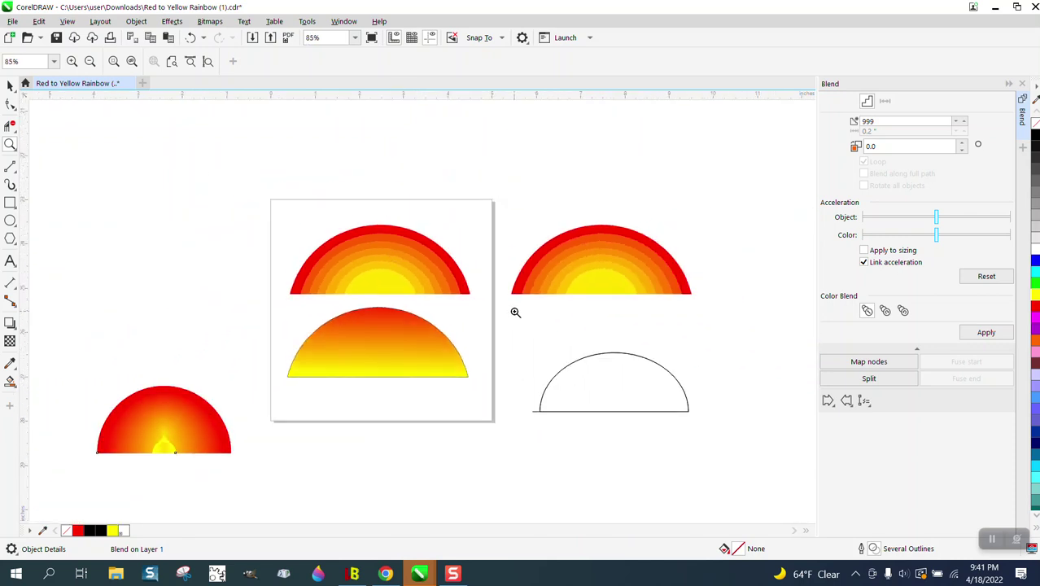
pyautogui.click(10, 85)
pyautogui.click(162, 423)
pyautogui.moveTo(262, 204); pyautogui.dragTo(487, 400)
pyautogui.moveTo(383, 300); pyautogui.dragTo(168, 200)
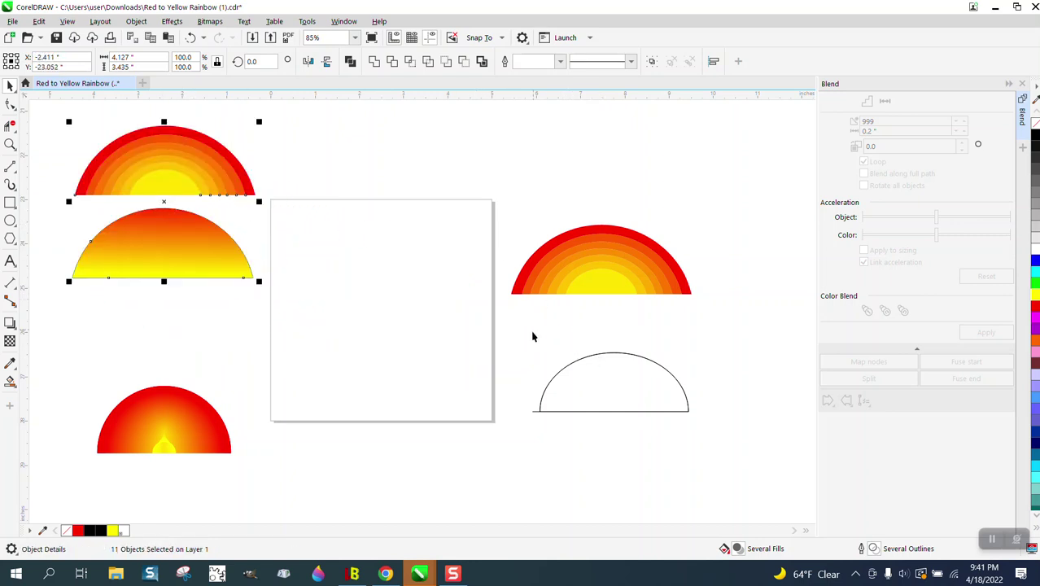
pyautogui.moveTo(532, 336); pyautogui.dragTo(737, 457)
pyautogui.press('Delete')
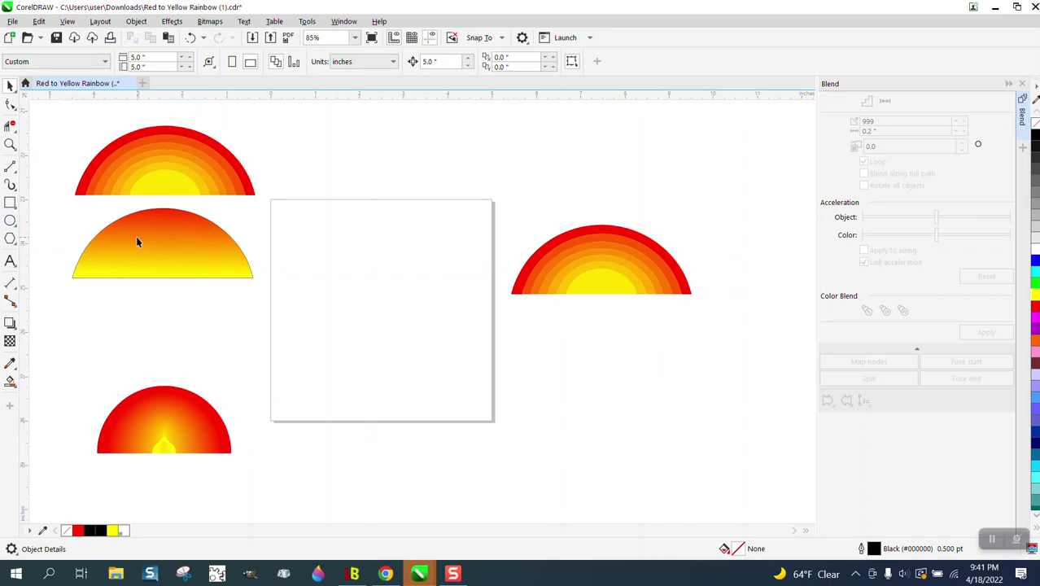
# Step: Draw a page-centred circle, cut it with a horizontal line, and delete its lower half
pyautogui.click(10, 219)
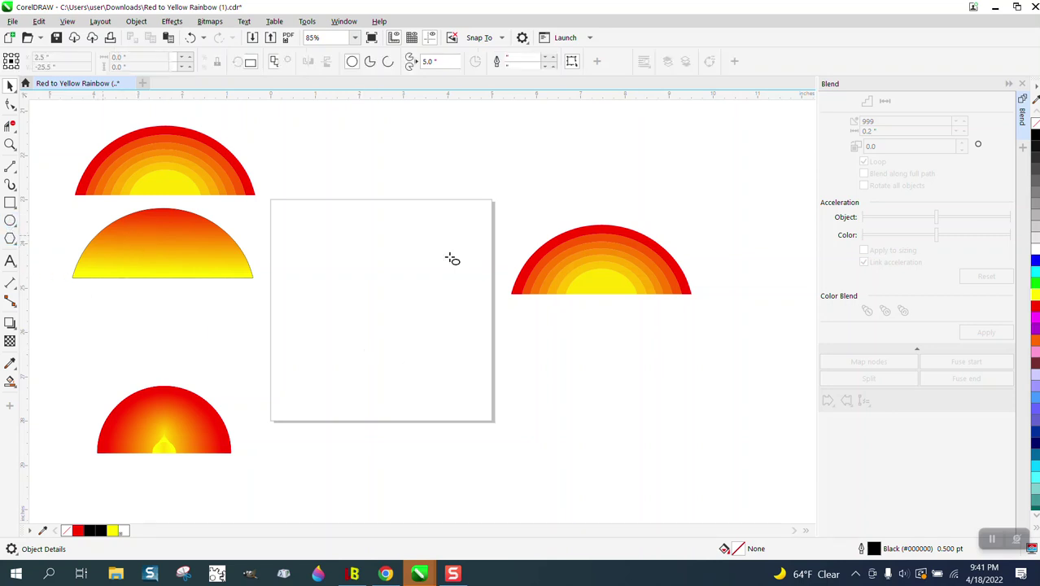
pyautogui.moveTo(440, 255)
pyautogui.mouseDown()
pyautogui.moveTo(327, 356)
pyautogui.moveTo(318, 380)
pyautogui.mouseUp()
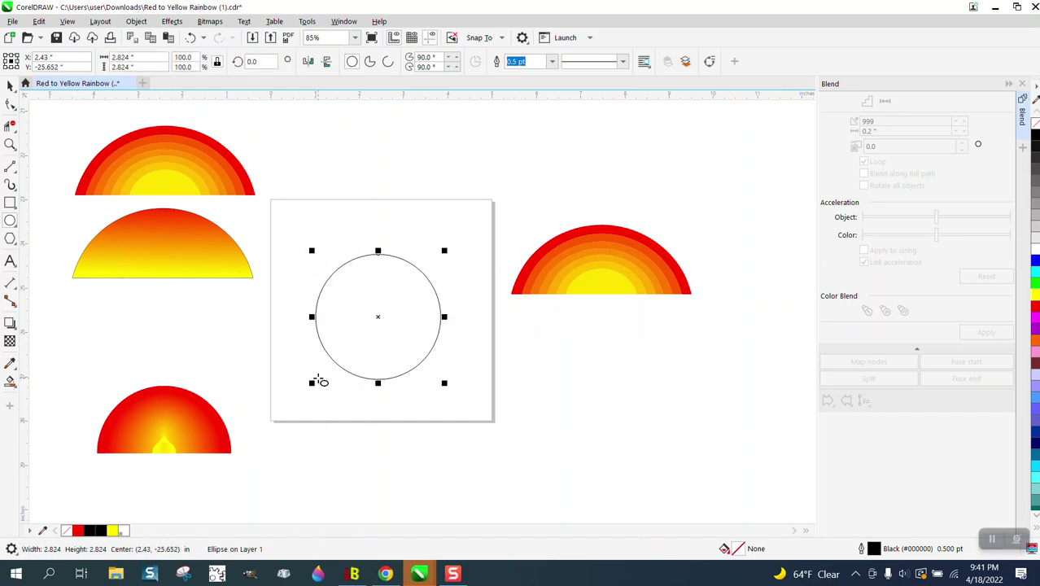
pyautogui.press('p')
pyautogui.press('Escape')
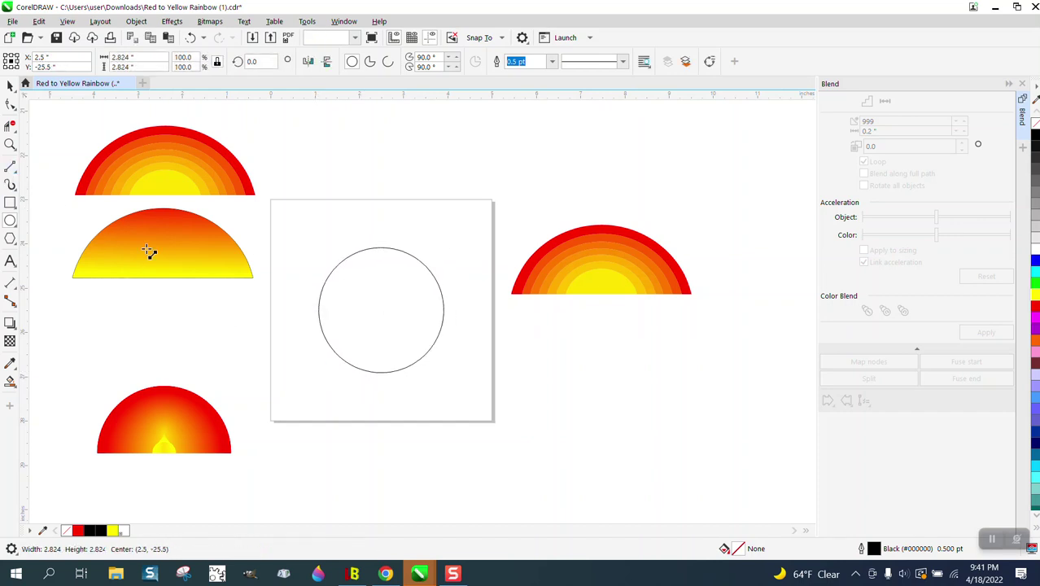
pyautogui.press('F5')
pyautogui.moveTo(274, 313); pyautogui.dragTo(483, 318)
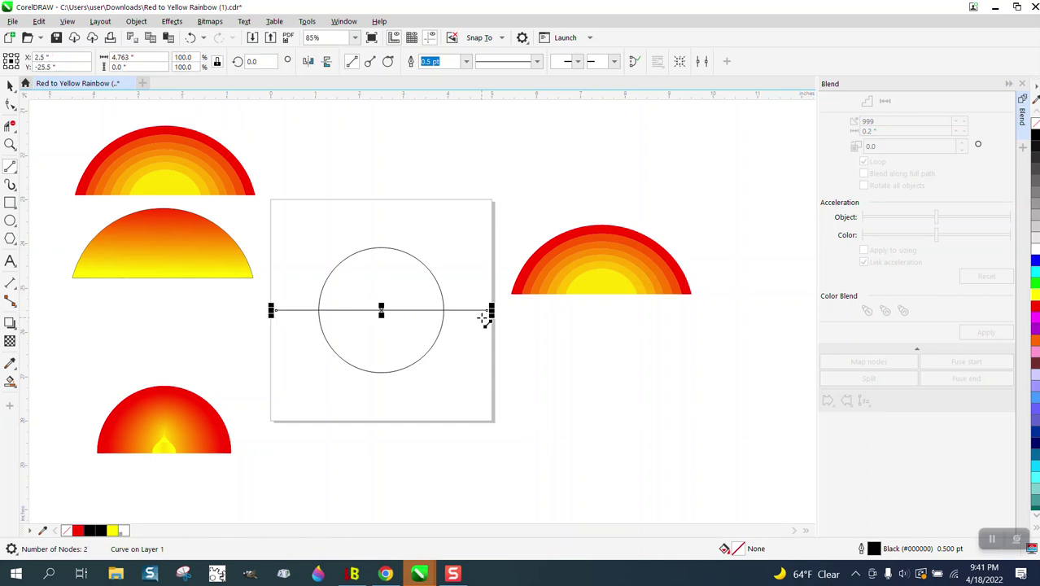
pyautogui.click(10, 126)
pyautogui.moveTo(306, 324); pyautogui.dragTo(465, 374)
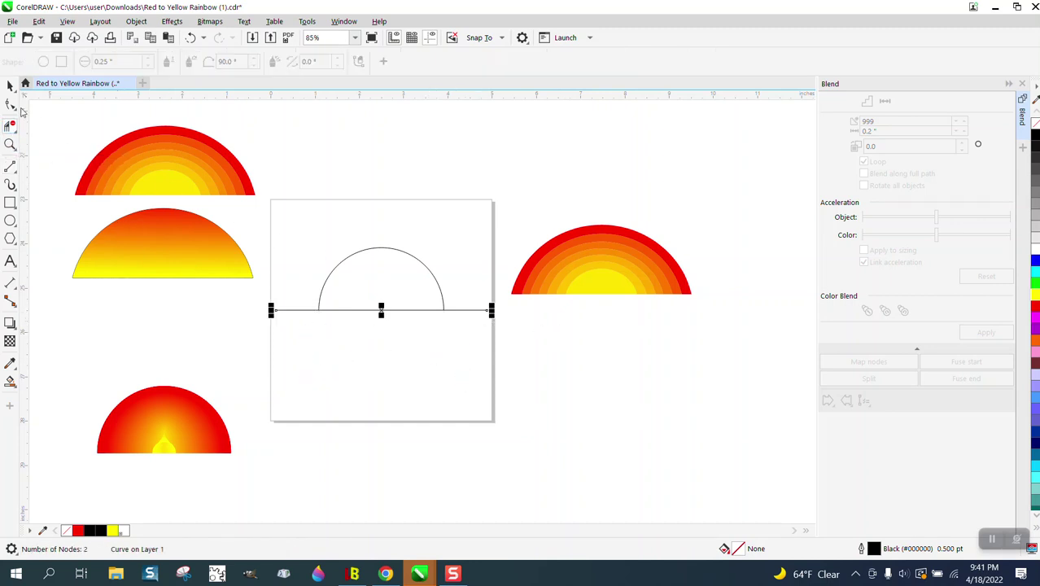
# Step: Smart Fill the upper half-circle yellow and remove the outlines from it and the base line
pyautogui.click(10, 84)
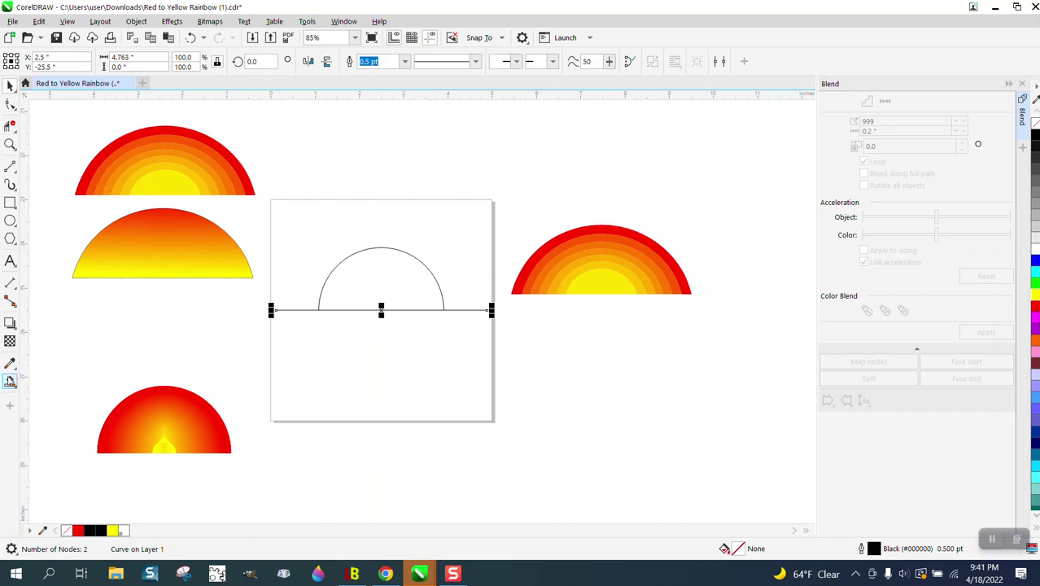
pyautogui.click(10, 381)
pyautogui.click(391, 283)
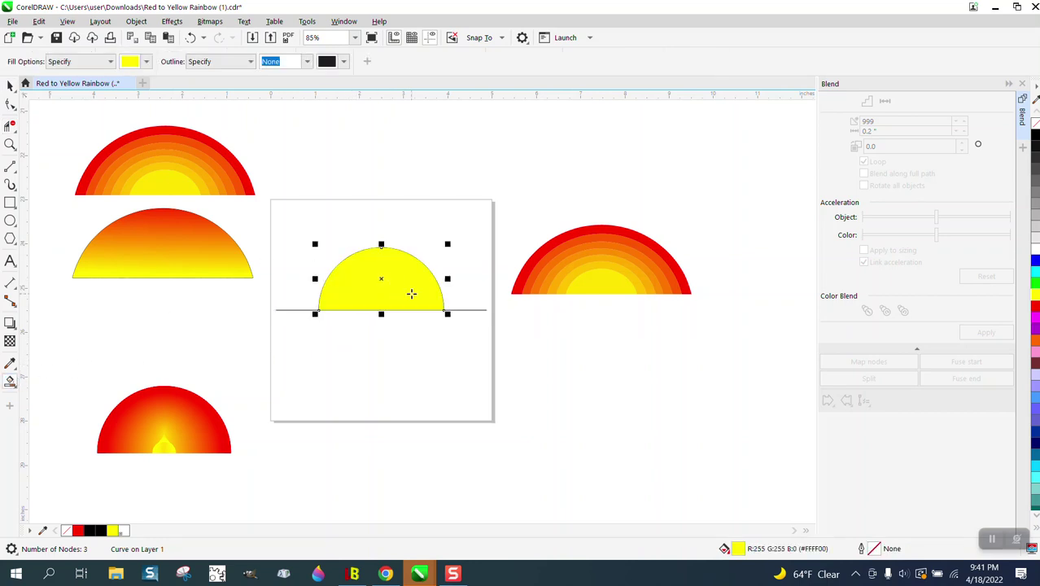
pyautogui.click(10, 85)
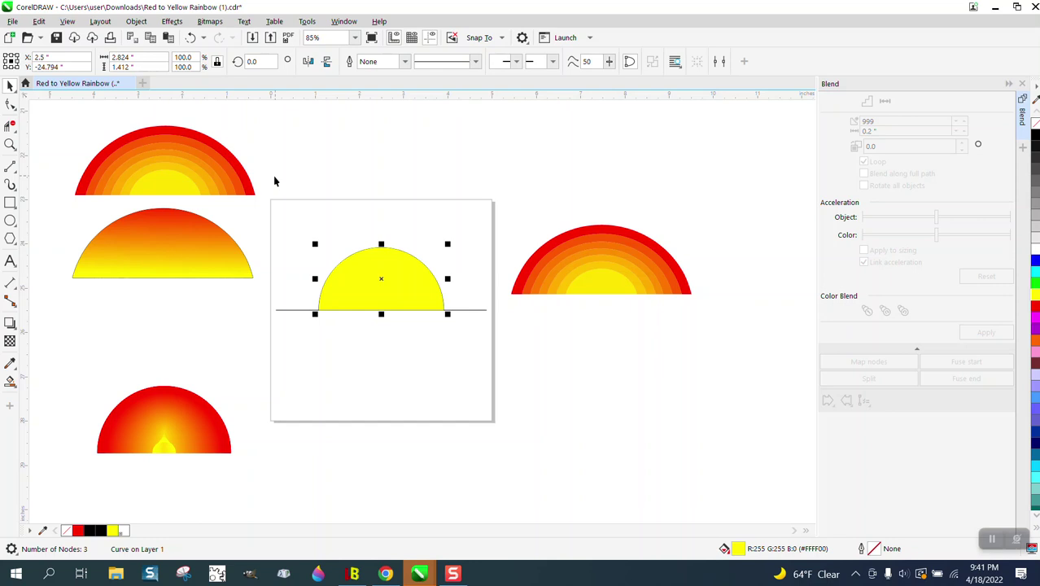
pyautogui.moveTo(274, 184); pyautogui.dragTo(491, 383)
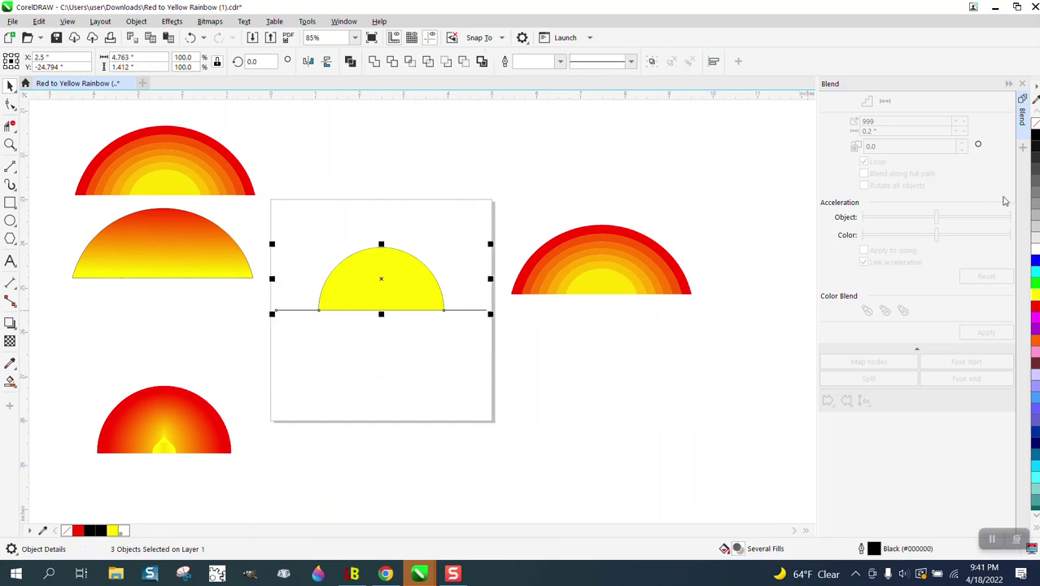
pyautogui.rightClick(1034, 121)
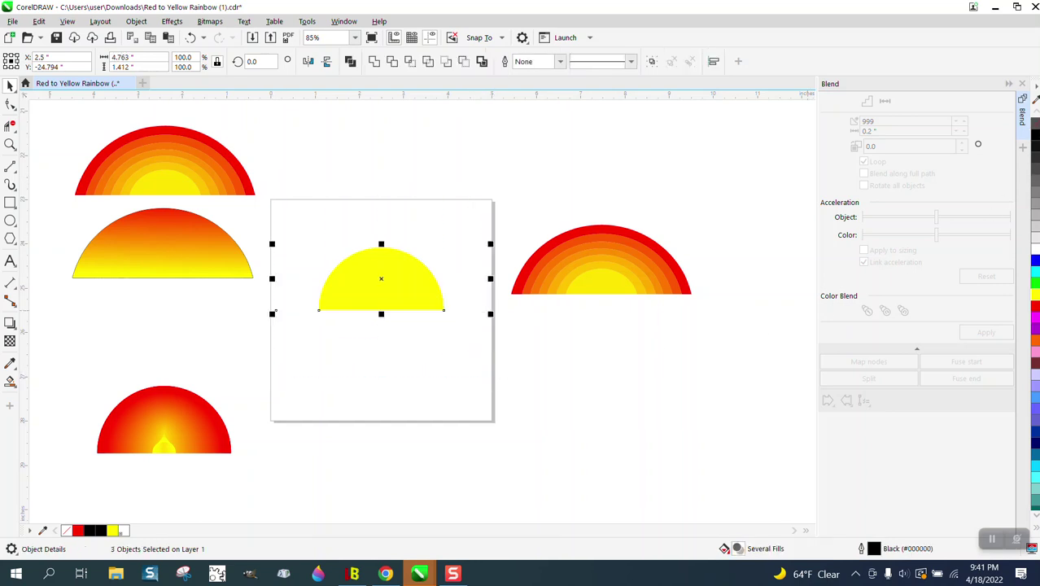
# Step: Give the half-circle a vertical linear gradient, red at the top and yellow at the bottom
pyautogui.click(1022, 83)
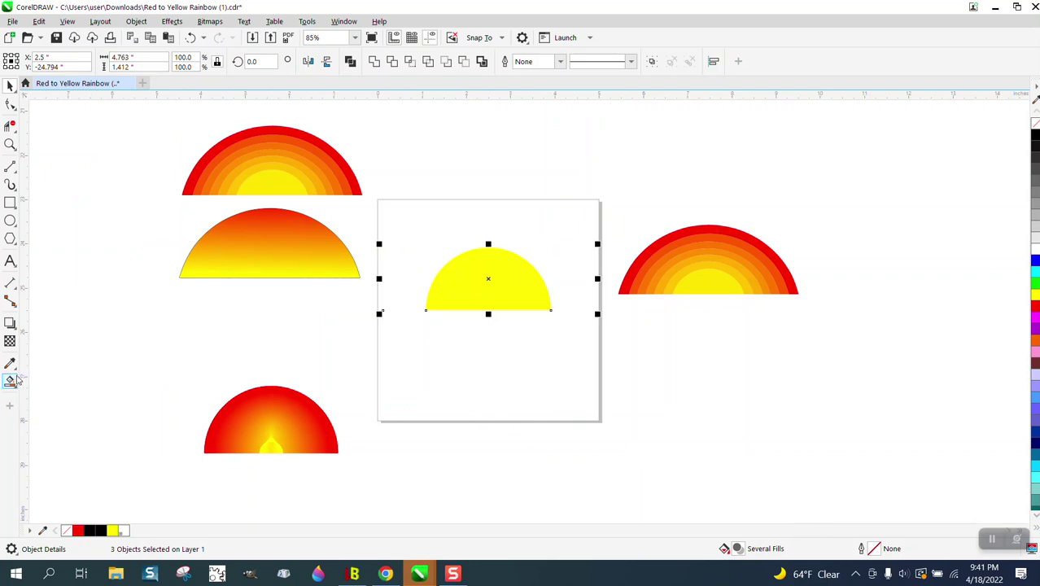
pyautogui.click(16, 389)
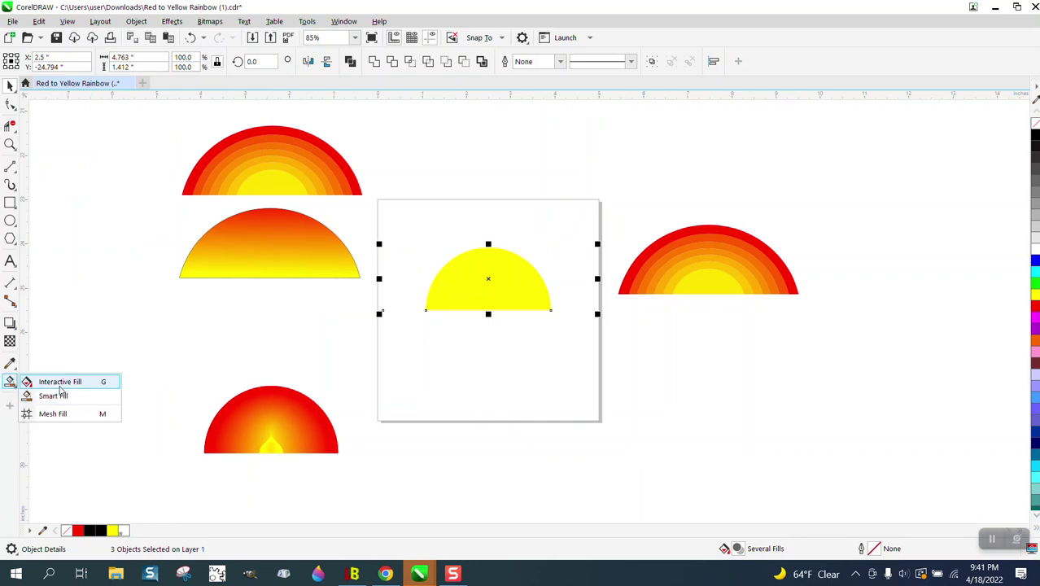
pyautogui.click(45, 379)
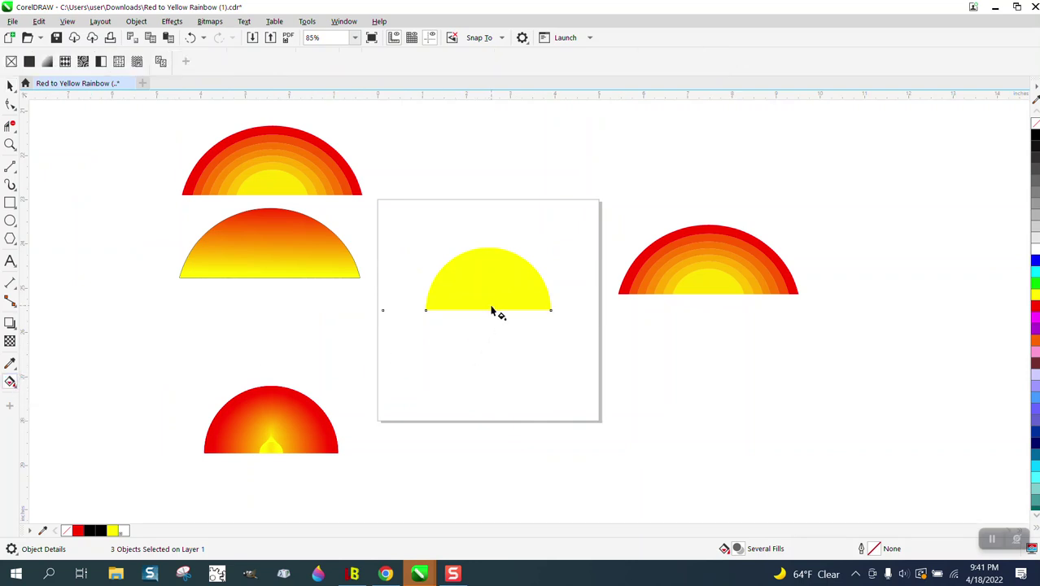
pyautogui.moveTo(490, 306); pyautogui.dragTo(489, 229)
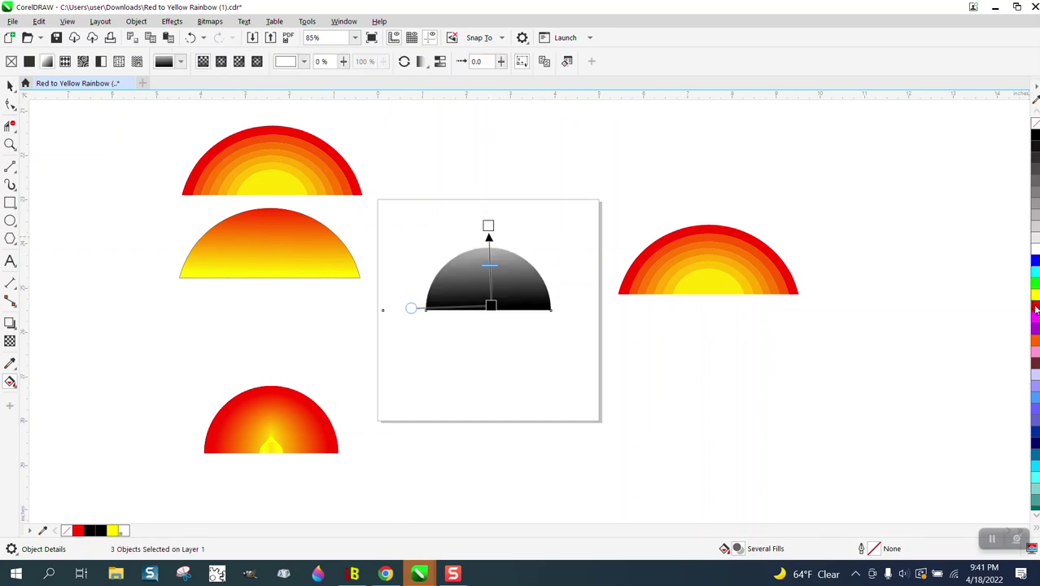
pyautogui.moveTo(1034, 309); pyautogui.dragTo(490, 230)
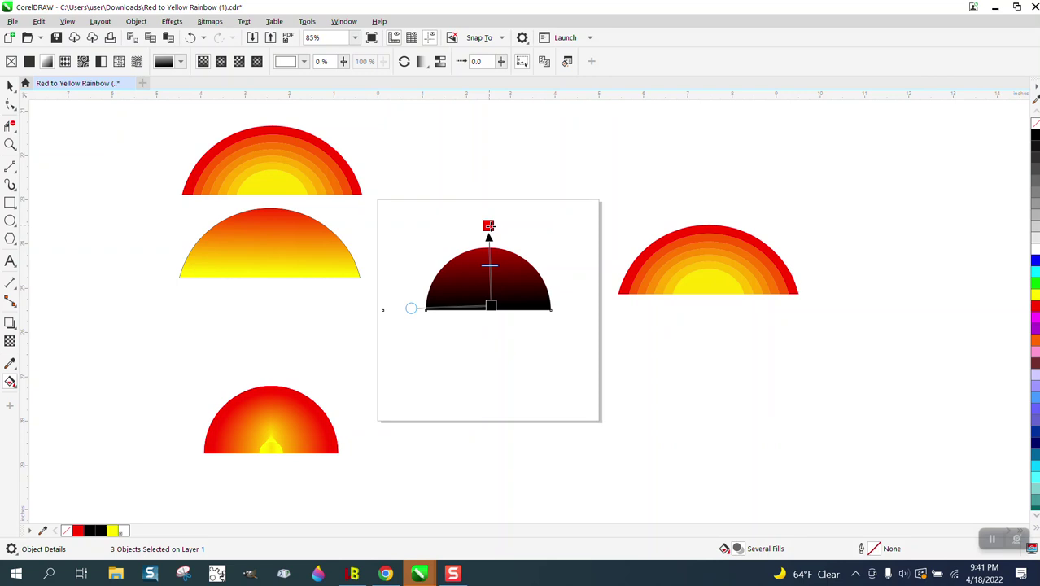
pyautogui.moveTo(1036, 295); pyautogui.dragTo(490, 306)
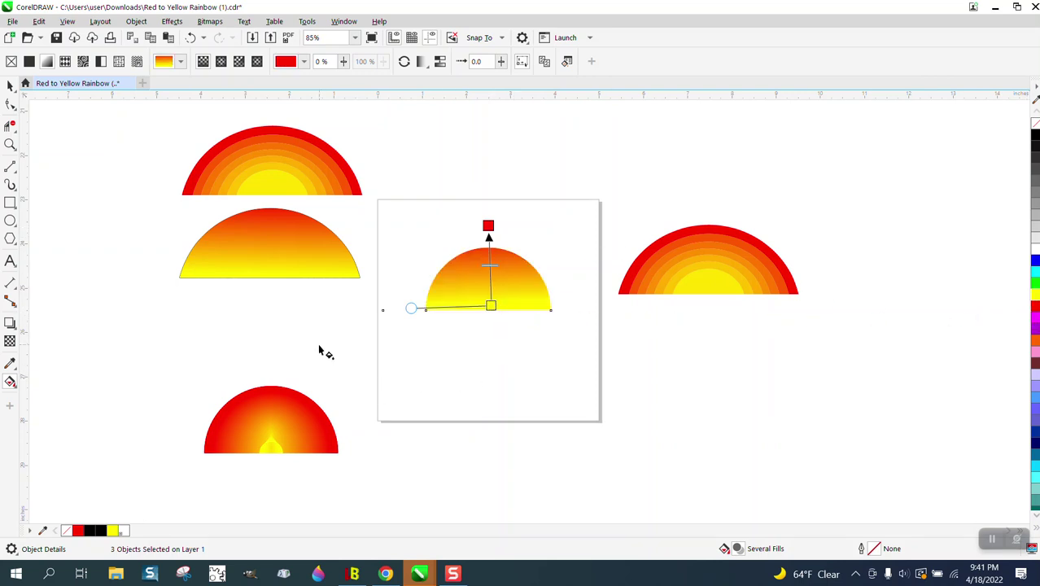
# Step: Straighten the gradient vertically, adjust its midpoint, and align the yellow end with the flat base
pyautogui.click(10, 144)
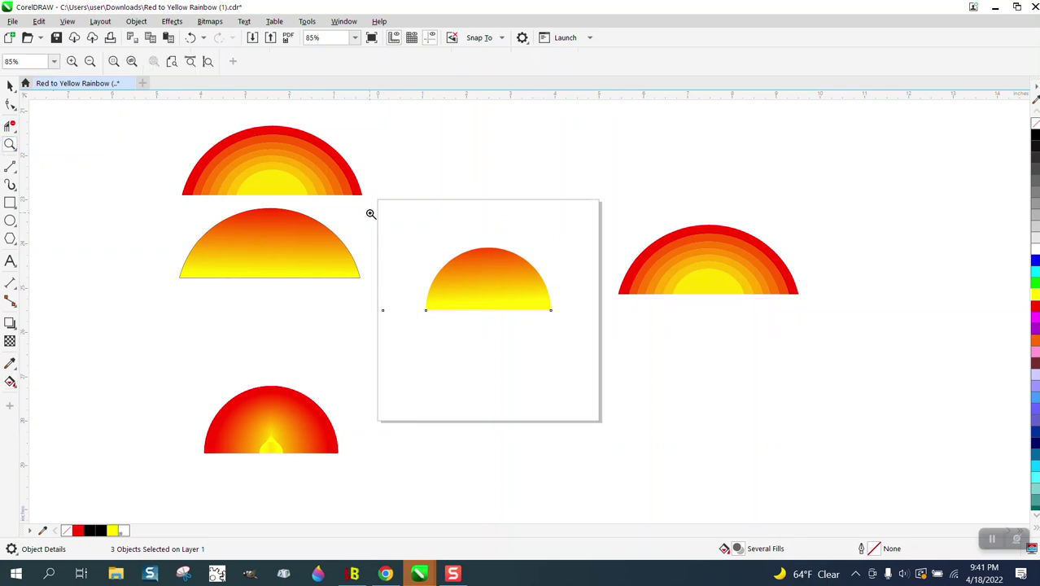
pyautogui.moveTo(399, 217); pyautogui.dragTo(591, 362)
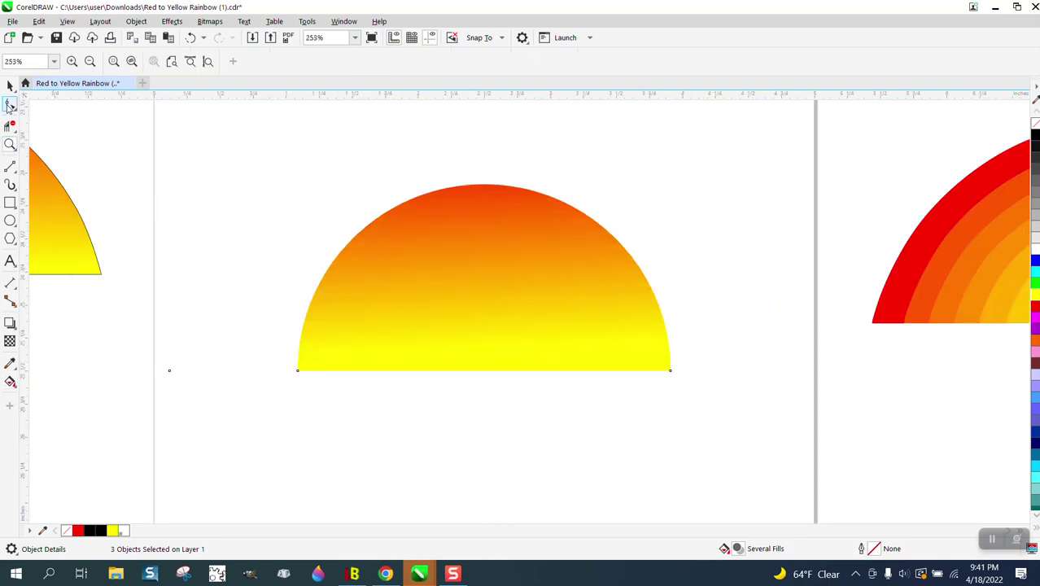
pyautogui.click(10, 380)
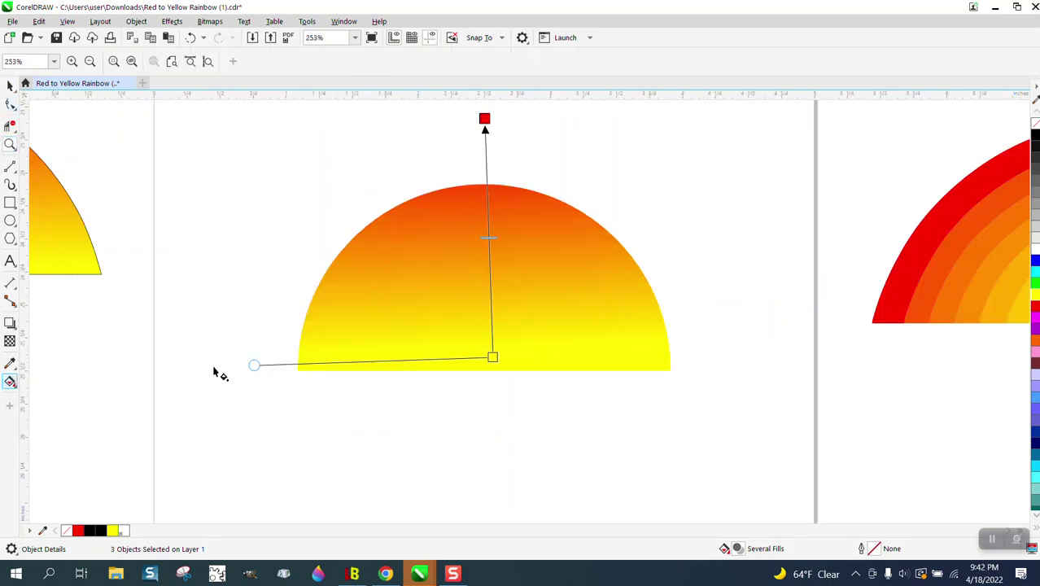
pyautogui.moveTo(484, 119); pyautogui.dragTo(490, 119)
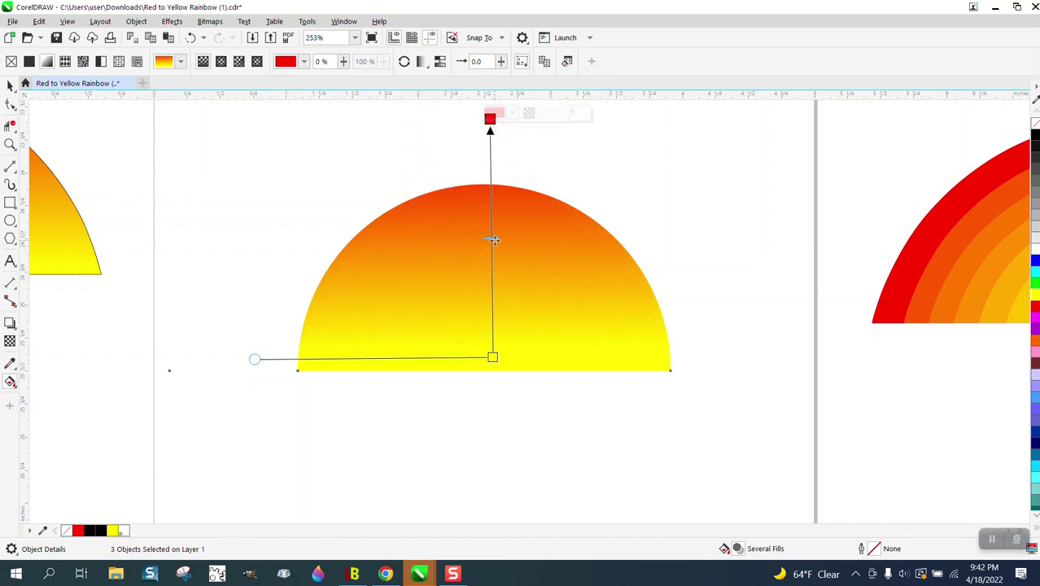
pyautogui.click(494, 298)
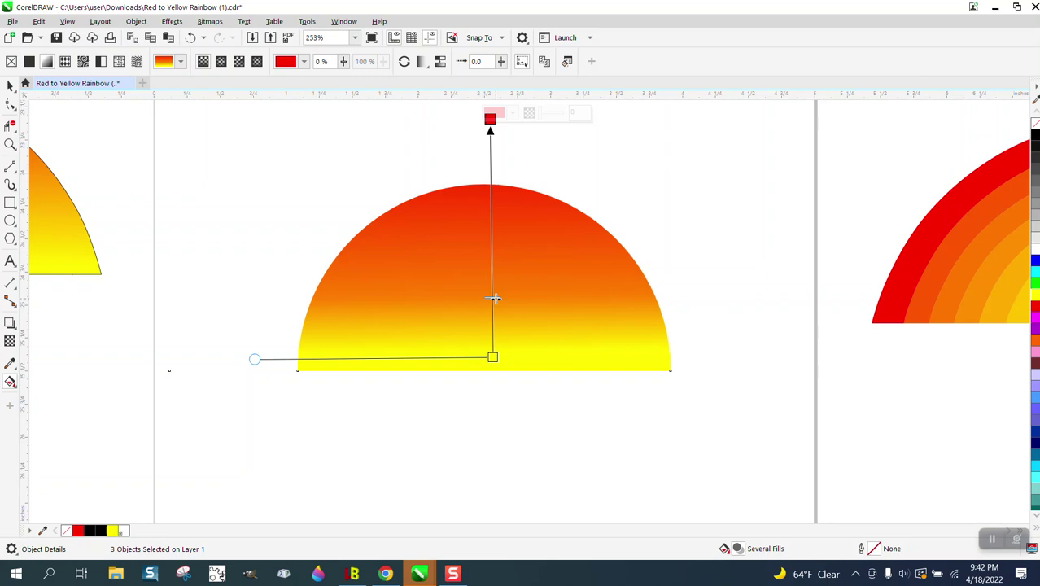
pyautogui.moveTo(494, 257)
pyautogui.mouseDown()
pyautogui.moveTo(493, 234)
pyautogui.moveTo(493, 253)
pyautogui.mouseUp()
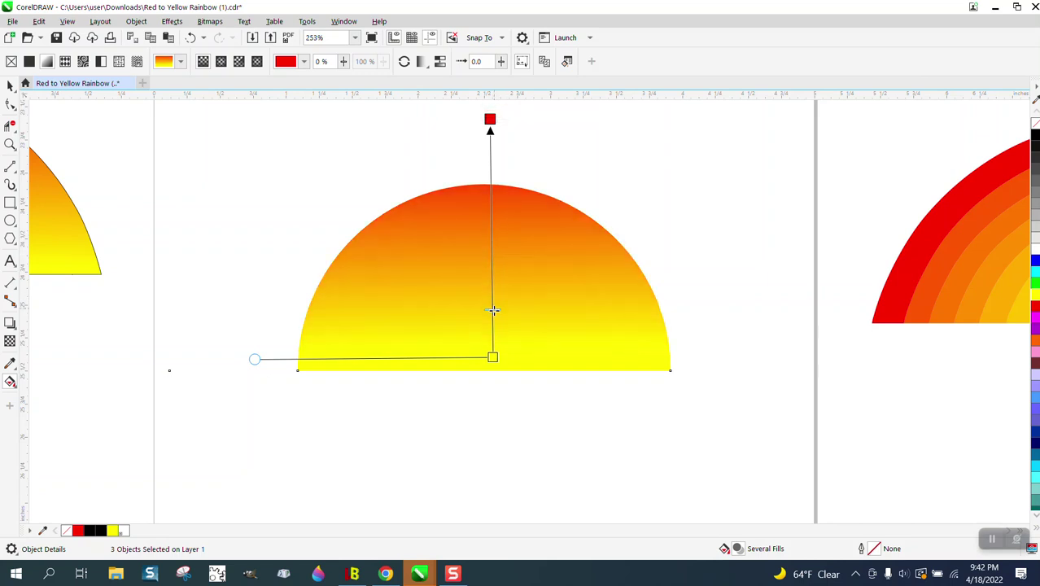
pyautogui.moveTo(493, 357); pyautogui.dragTo(494, 423)
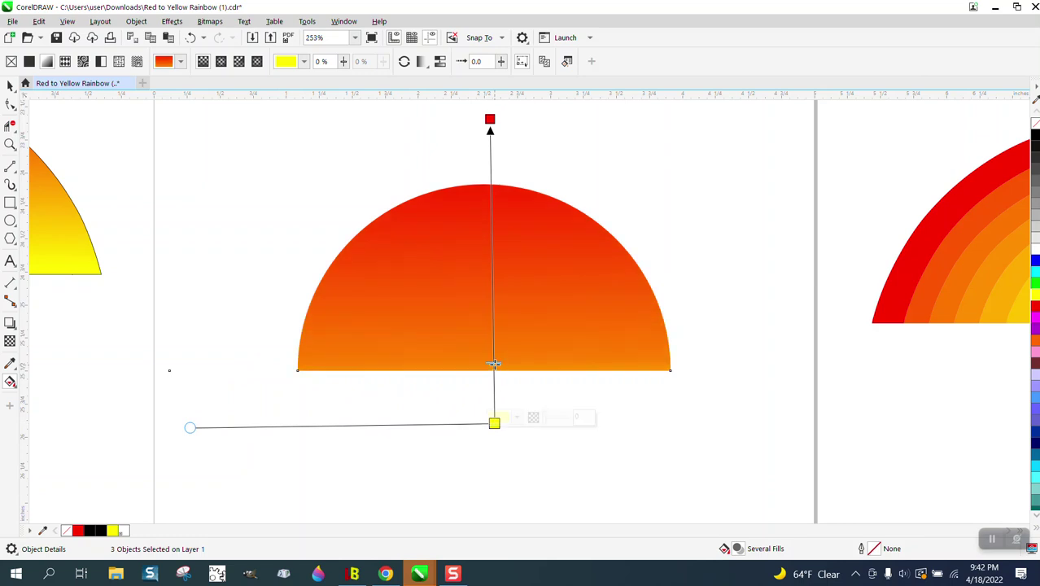
pyautogui.moveTo(484, 276); pyautogui.dragTo(491, 240)
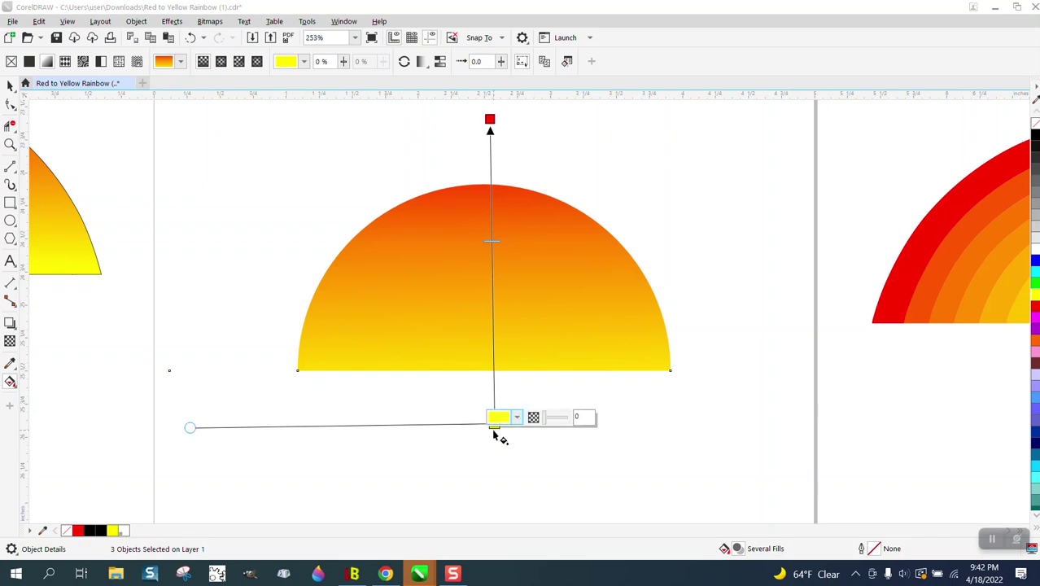
pyautogui.moveTo(494, 425); pyautogui.dragTo(495, 371)
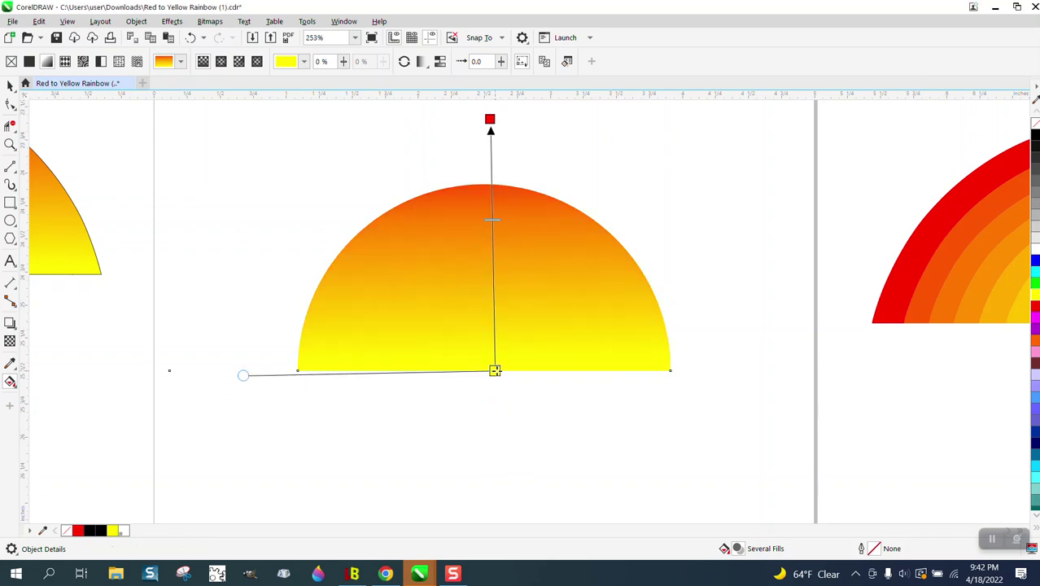
pyautogui.scroll(-2, 451, 358)
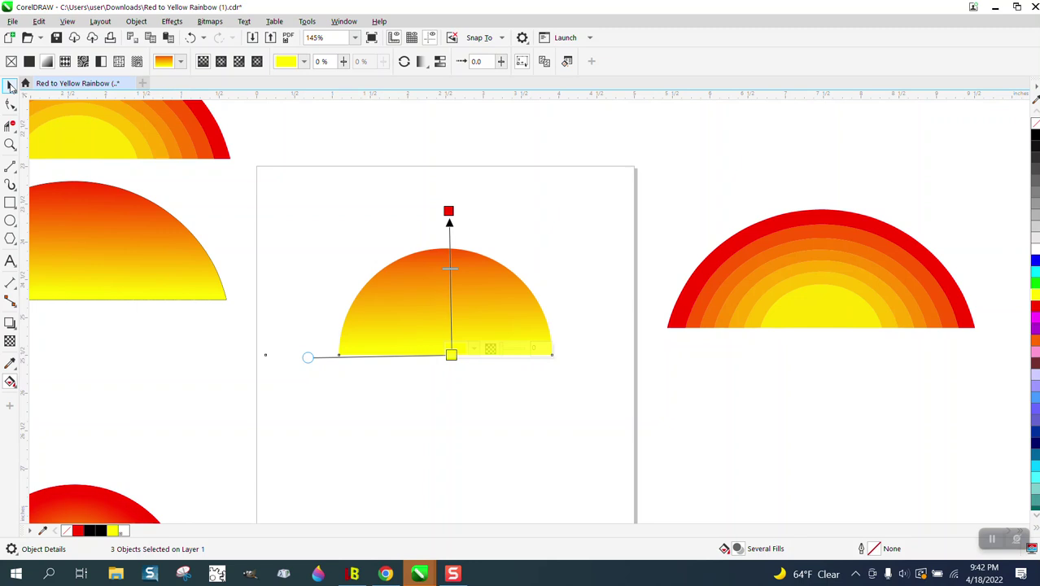
# Step: Move the gradient half-circle off the page to the right
pyautogui.click(10, 85)
pyautogui.scroll(-1, 463, 284)
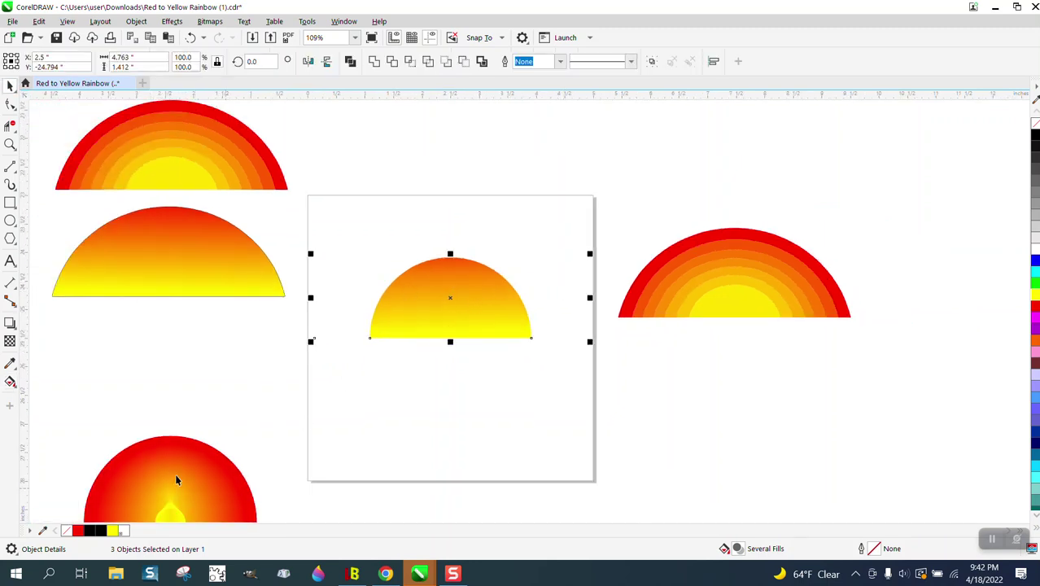
pyautogui.moveTo(361, 234); pyautogui.dragTo(536, 341)
pyautogui.moveTo(453, 303); pyautogui.dragTo(864, 396)
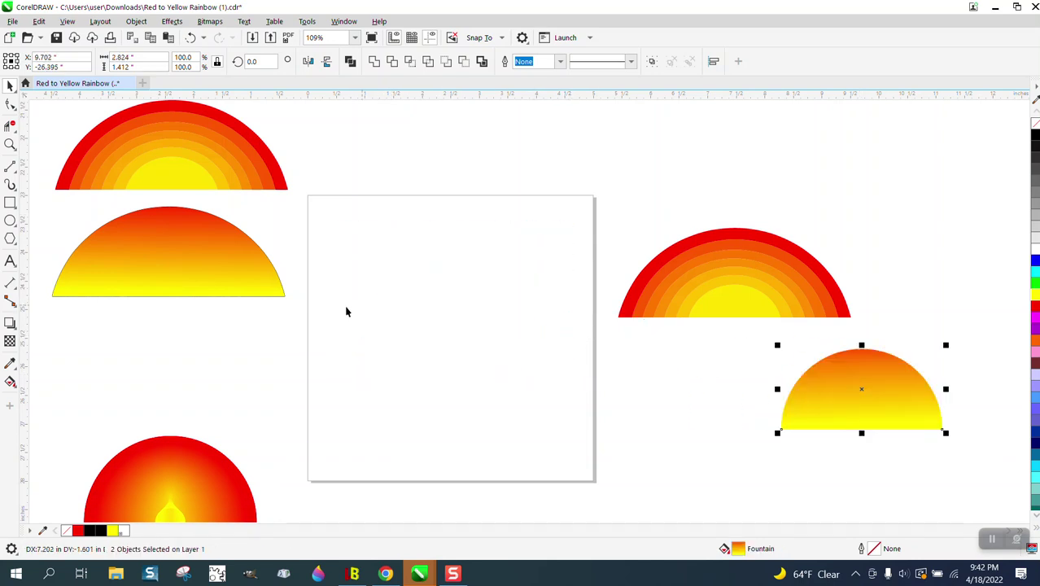
# Step: Draw a circle, stretch it into a wider ellipse, and centre it on the page
pyautogui.click(16, 227)
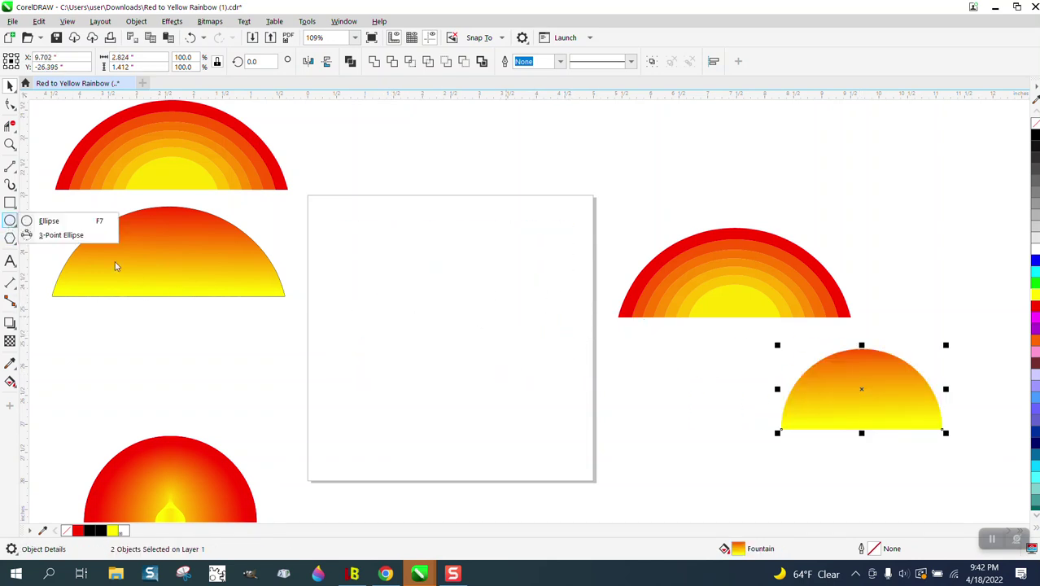
pyautogui.click(33, 220)
pyautogui.moveTo(537, 279); pyautogui.dragTo(370, 467)
pyautogui.press('p')
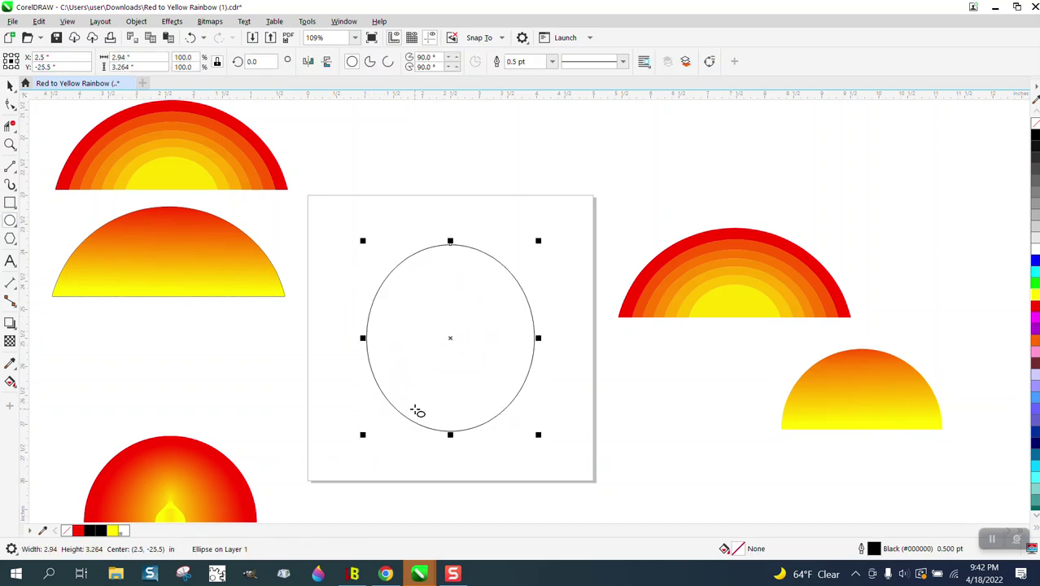
pyautogui.press('Delete')
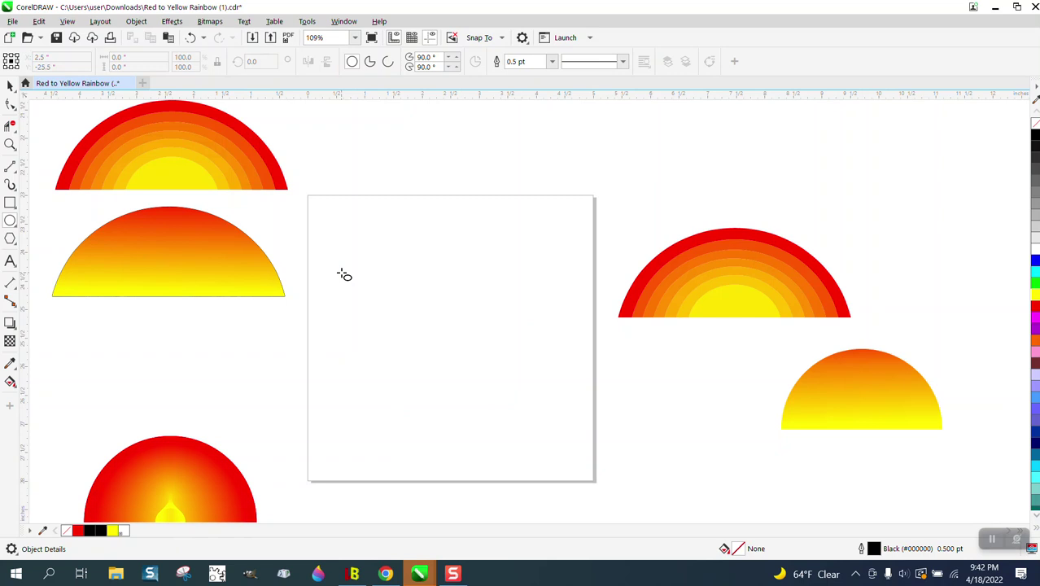
pyautogui.moveTo(553, 272); pyautogui.dragTo(357, 455)
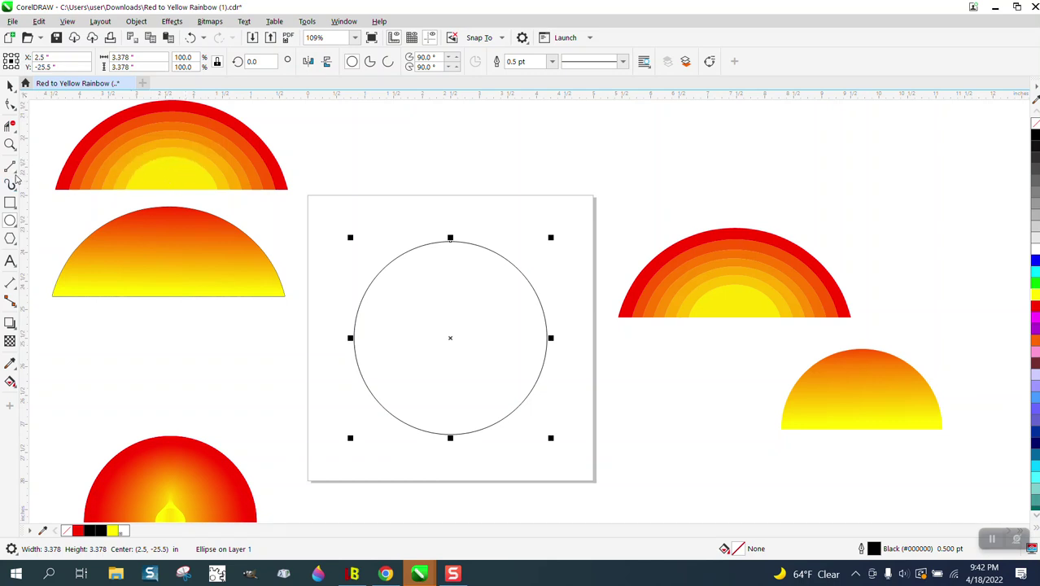
pyautogui.moveTo(551, 338); pyautogui.dragTo(591, 338)
pyautogui.press('p')
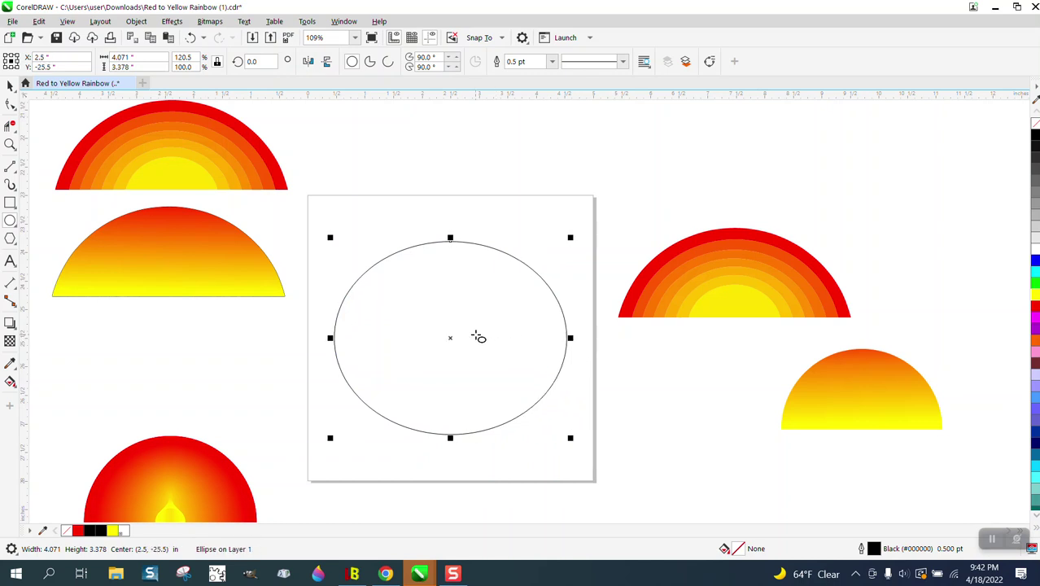
# Step: Draw a horizontal freehand line through the ellipse's middle and select the ellipse
pyautogui.click(9, 168)
pyautogui.click(273, 338)
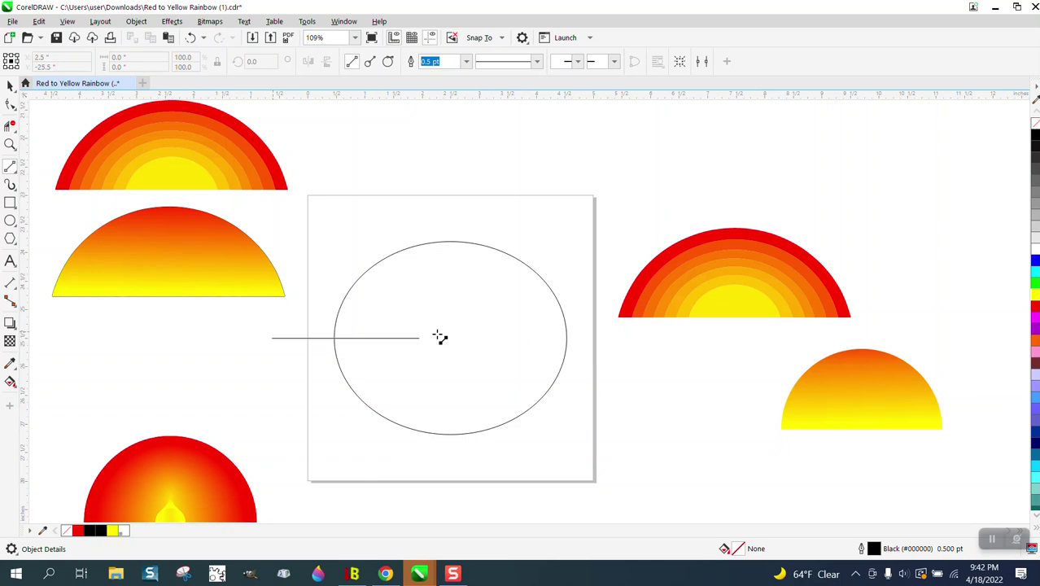
pyautogui.click(620, 338)
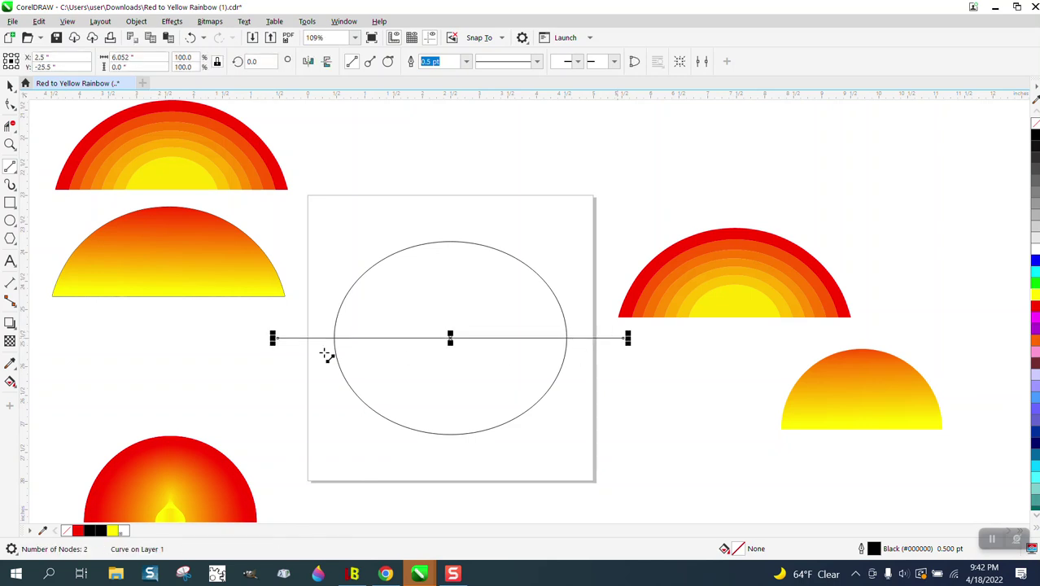
pyautogui.click(10, 126)
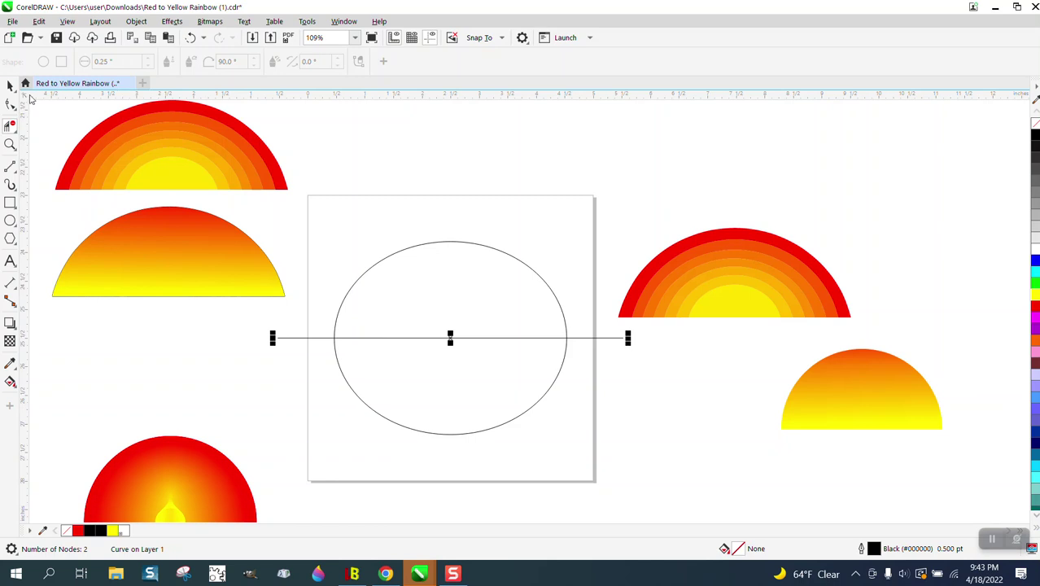
pyautogui.press('space')
pyautogui.click(407, 234)
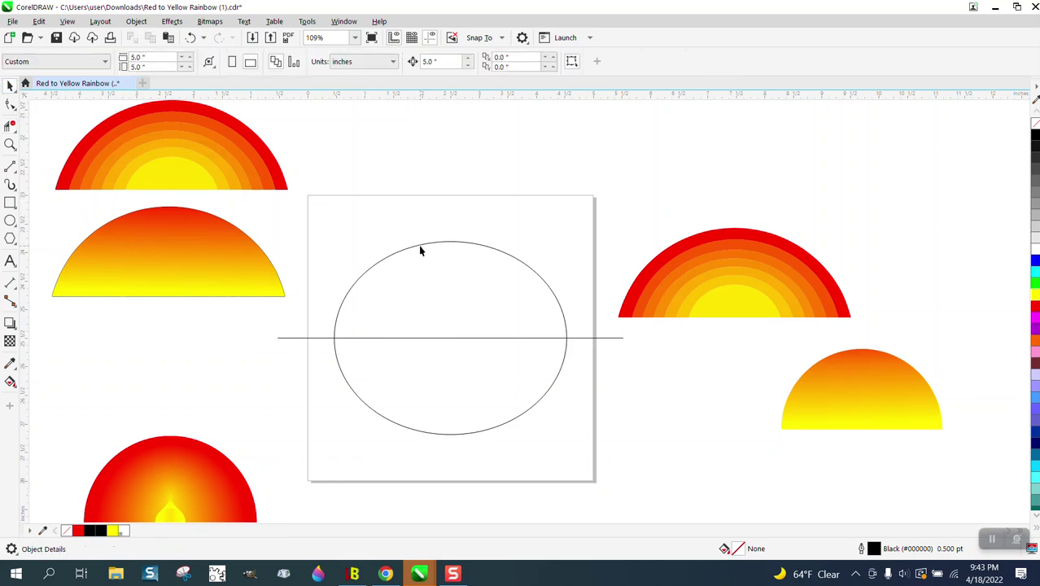
pyautogui.click(418, 245)
# Step: Try an inside contour with black contour outlines from the Contour docker, then undo it
pyautogui.click(172, 21)
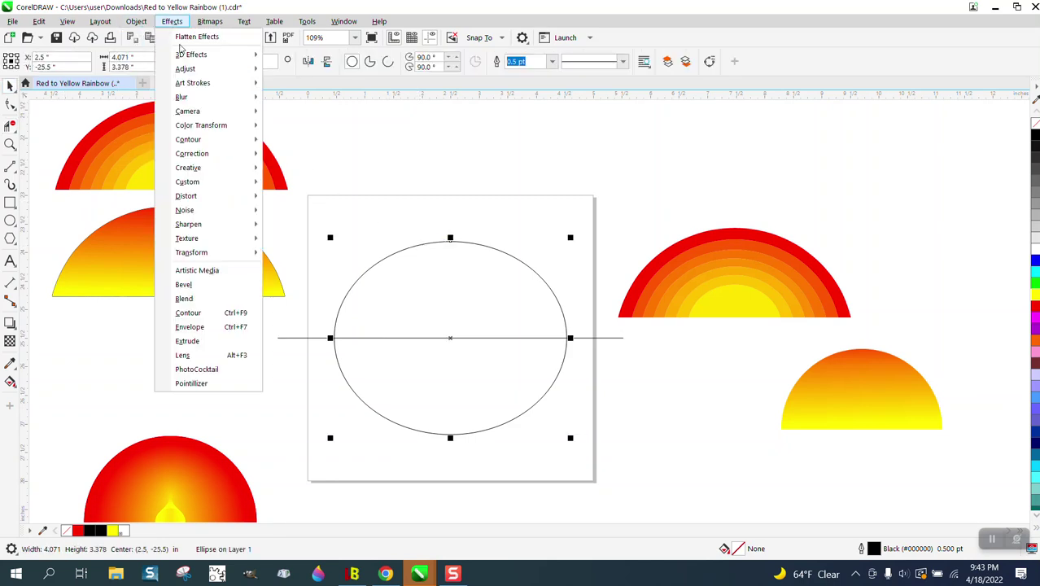
pyautogui.click(195, 312)
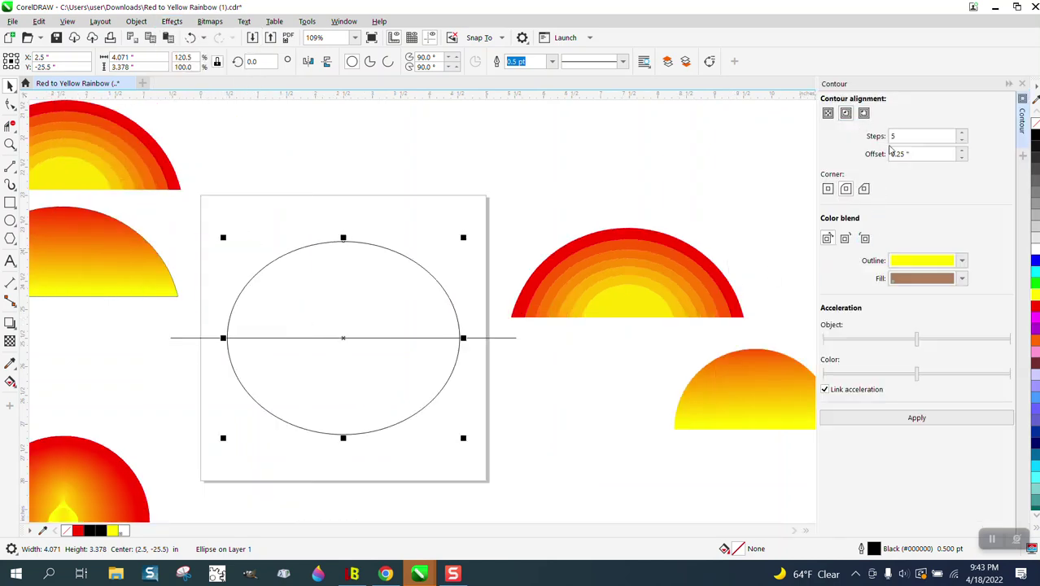
pyautogui.click(917, 418)
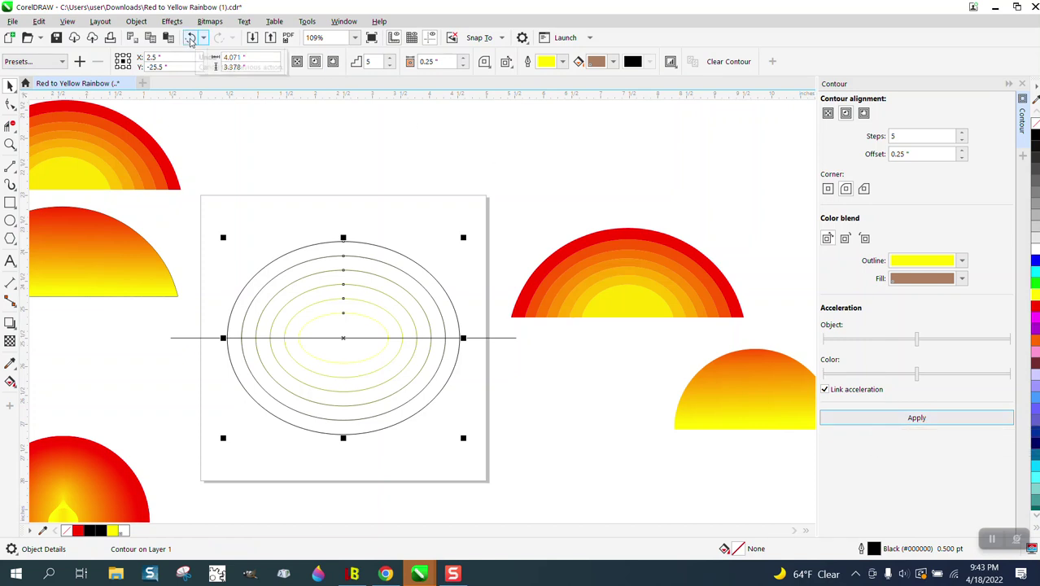
pyautogui.click(190, 39)
pyautogui.click(961, 260)
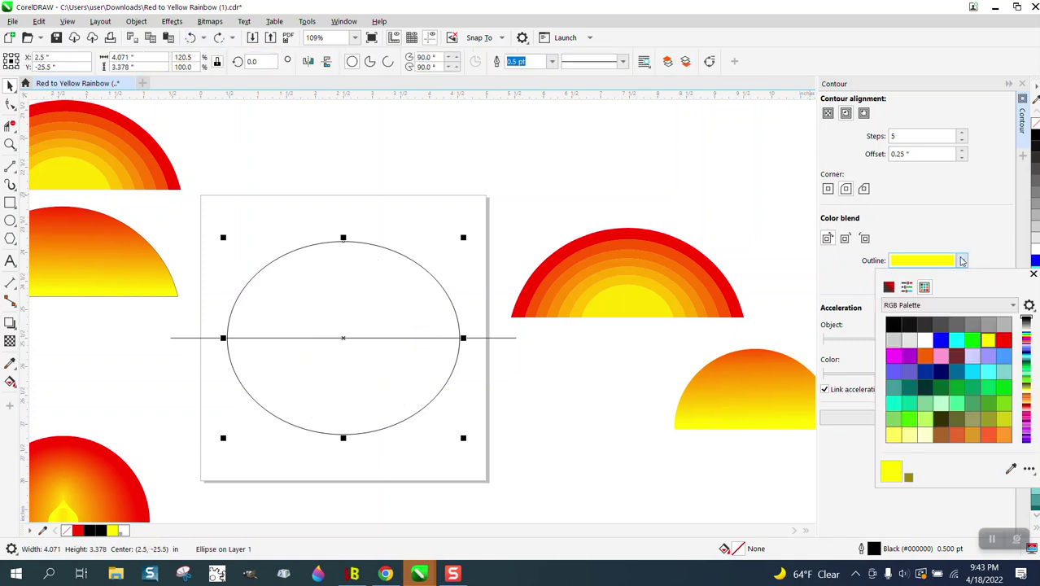
pyautogui.click(893, 324)
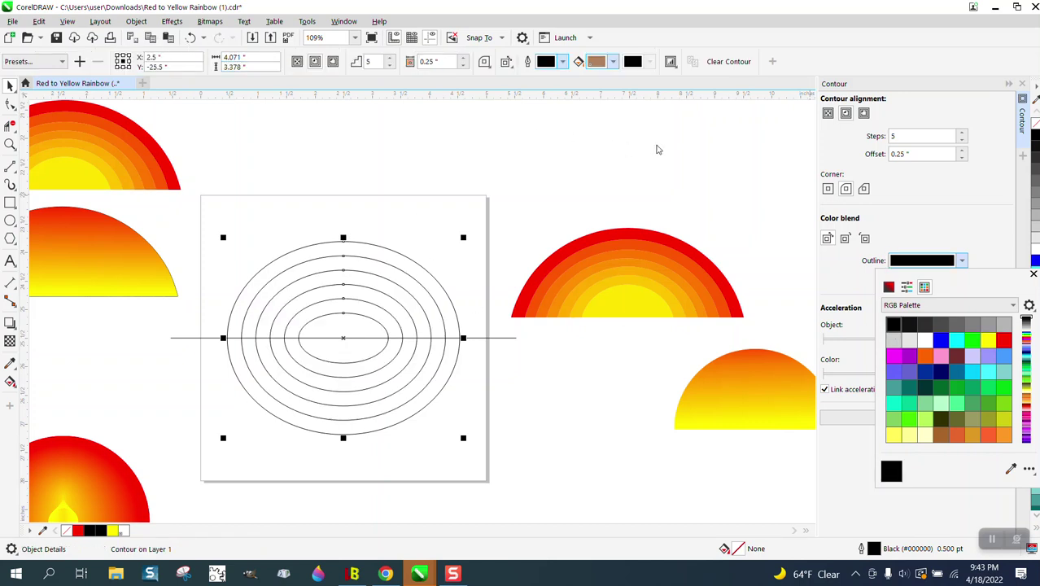
pyautogui.click(279, 53)
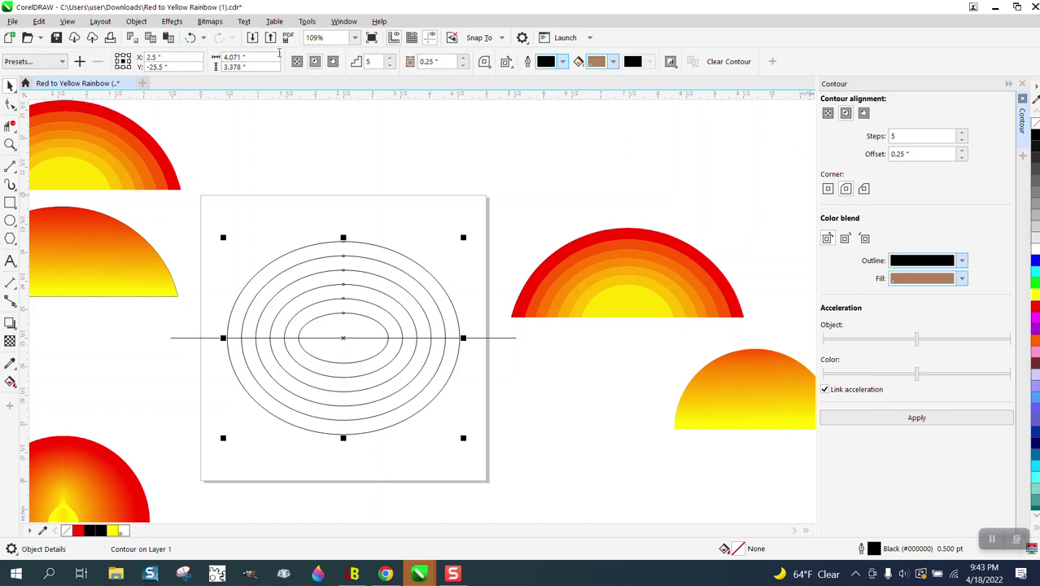
pyautogui.click(190, 37)
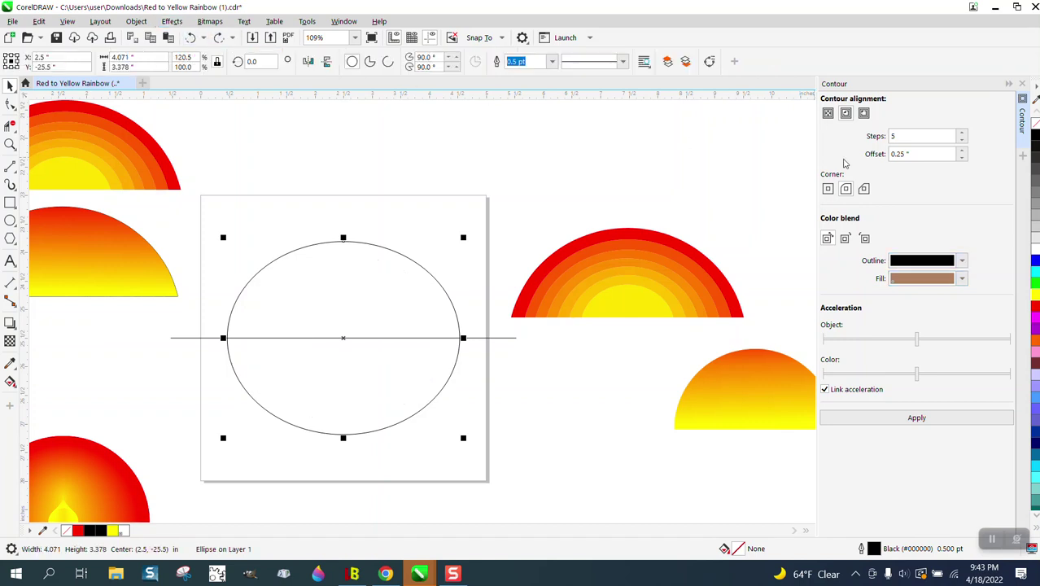
# Step: After testing other step and offset values, apply a 10-step inside contour at 0.125-inch offset
pyautogui.moveTo(906, 144); pyautogui.dragTo(883, 138)
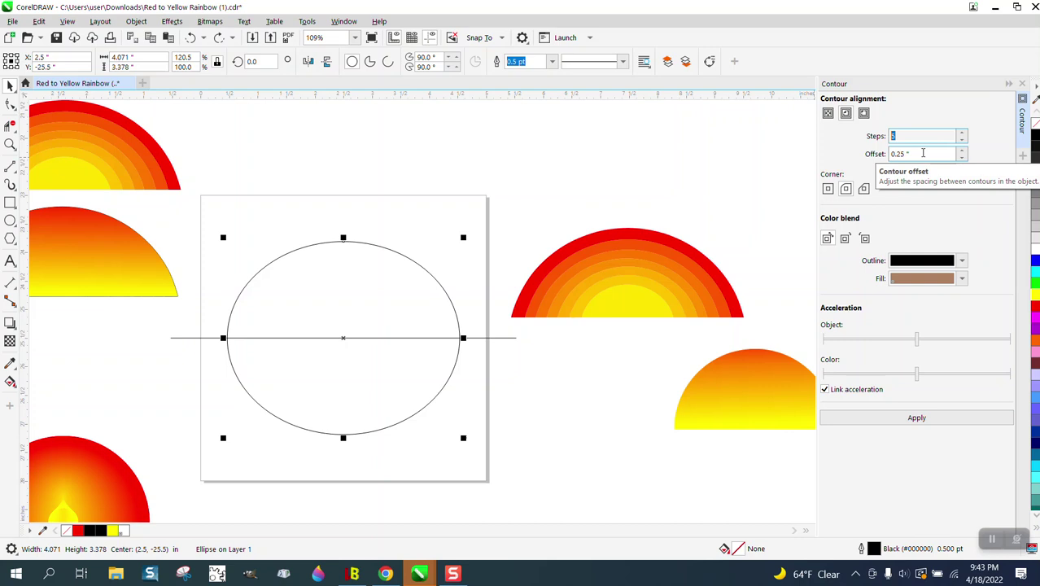
pyautogui.write('6')
pyautogui.click(932, 419)
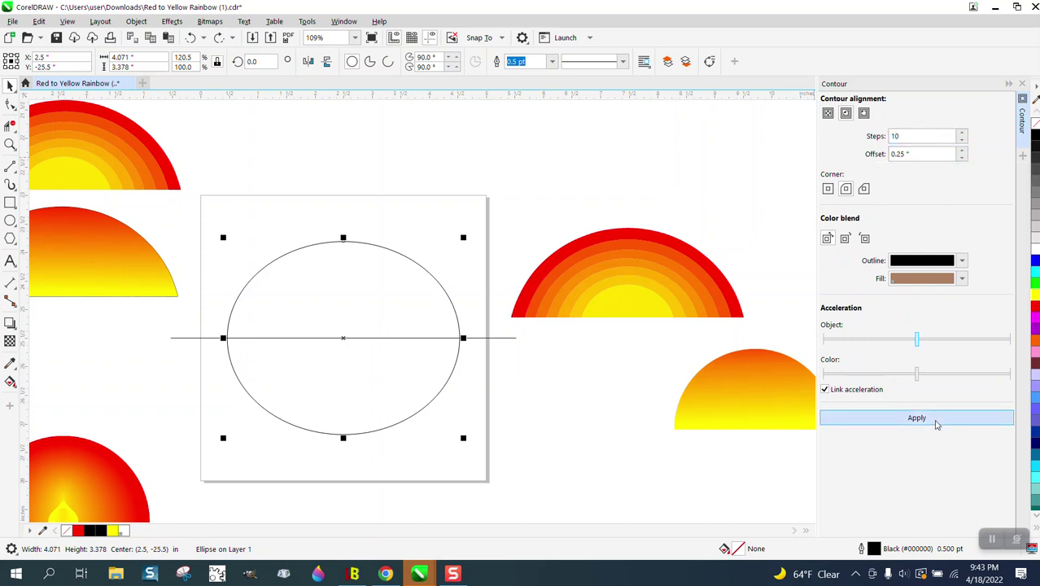
pyautogui.click(190, 39)
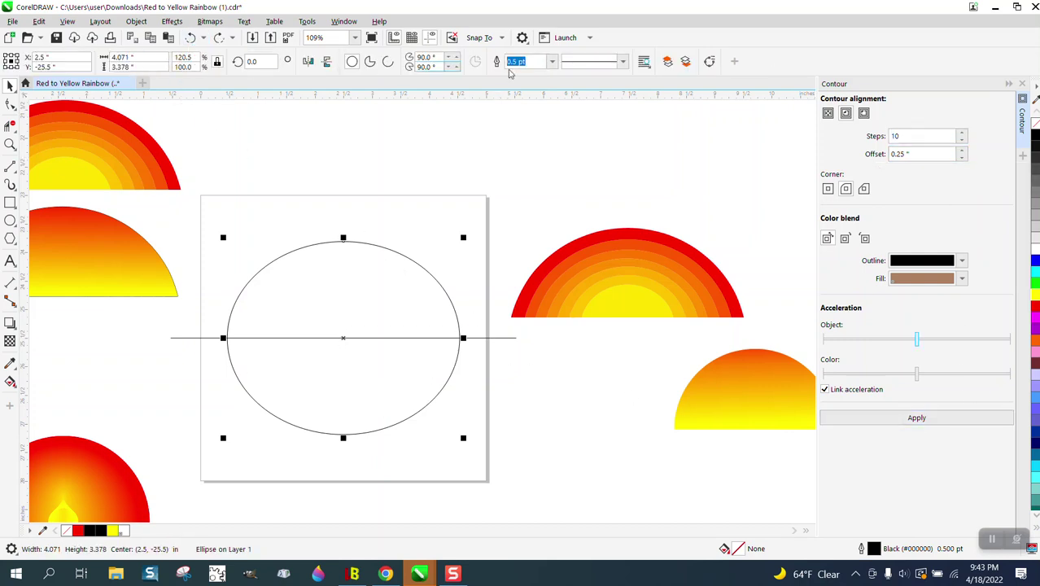
pyautogui.moveTo(923, 154); pyautogui.dragTo(871, 161)
pyautogui.write('1')
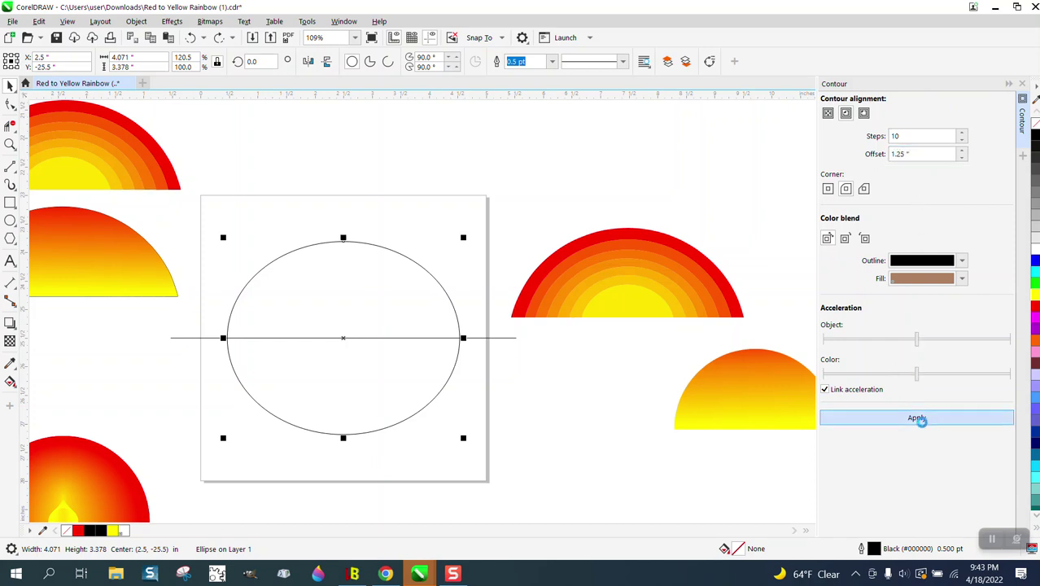
pyautogui.click(190, 38)
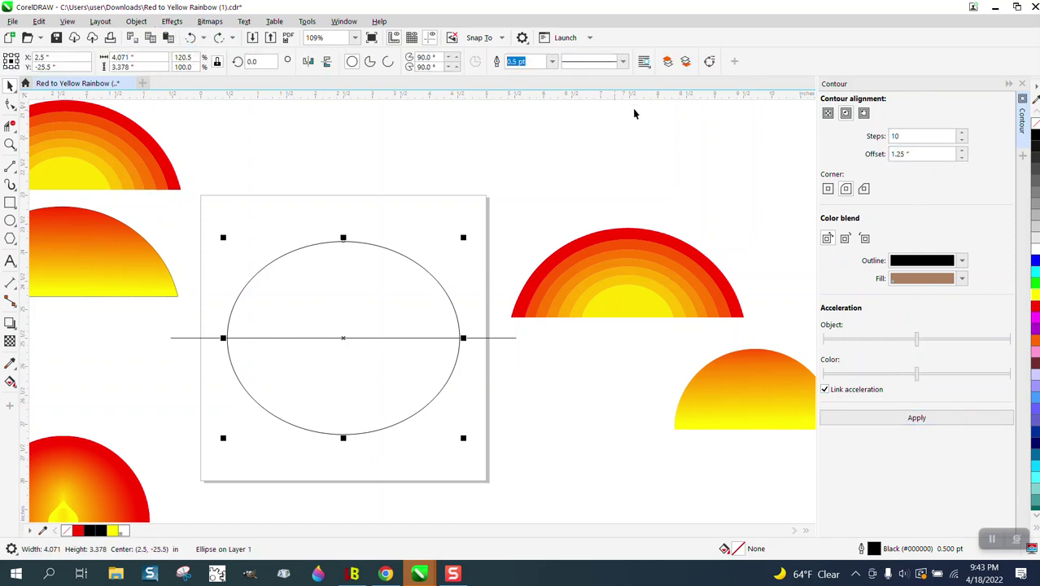
pyautogui.click(912, 153)
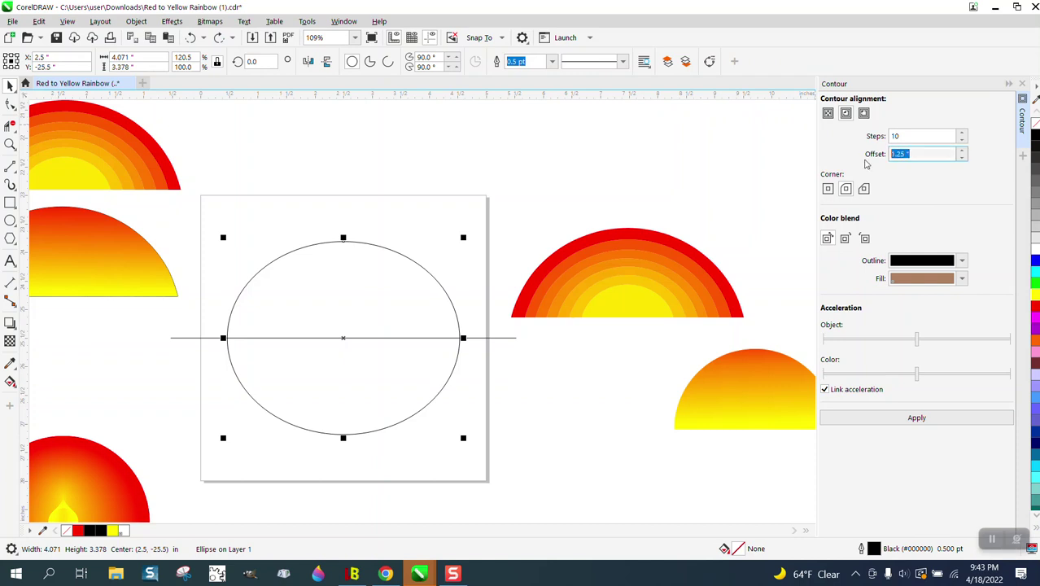
pyautogui.press('BackSpace')
pyautogui.click(915, 418)
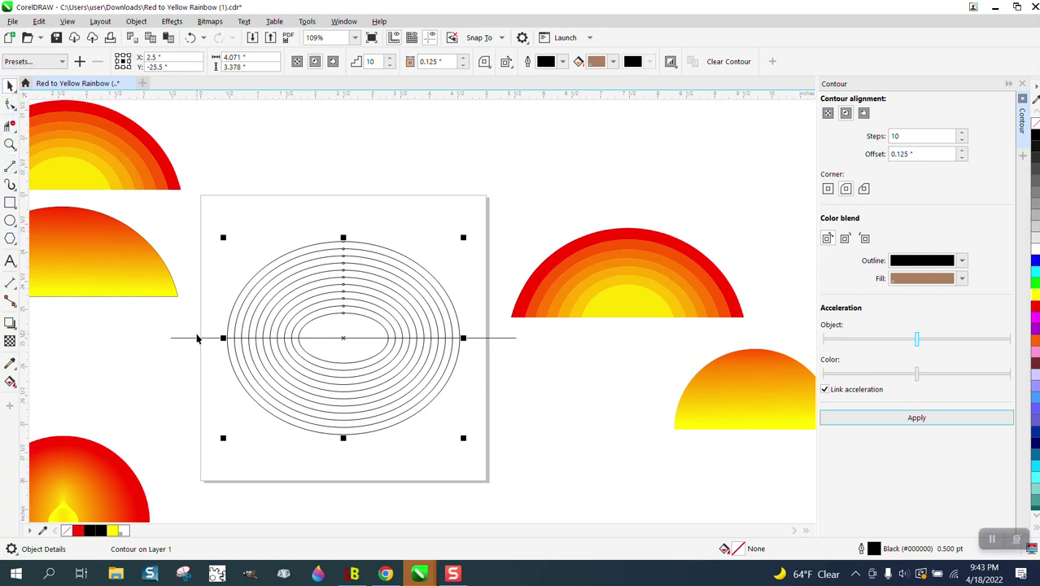
# Step: Break the contour group apart, delete the ellipses' lower halves, and trim both baseline ends
pyautogui.moveTo(166, 204); pyautogui.dragTo(552, 477)
pyautogui.click(136, 21)
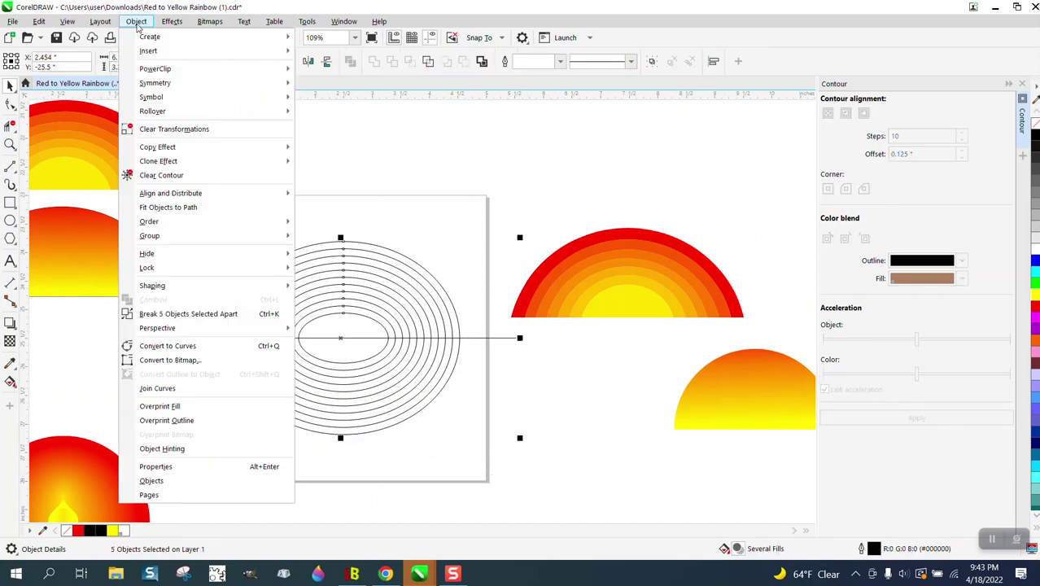
pyautogui.click(218, 316)
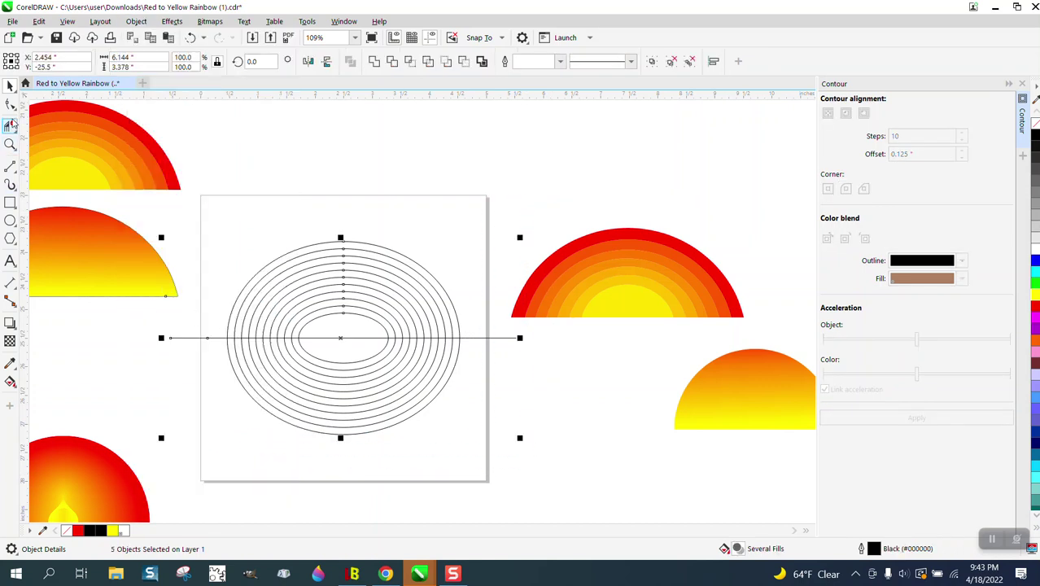
pyautogui.click(11, 126)
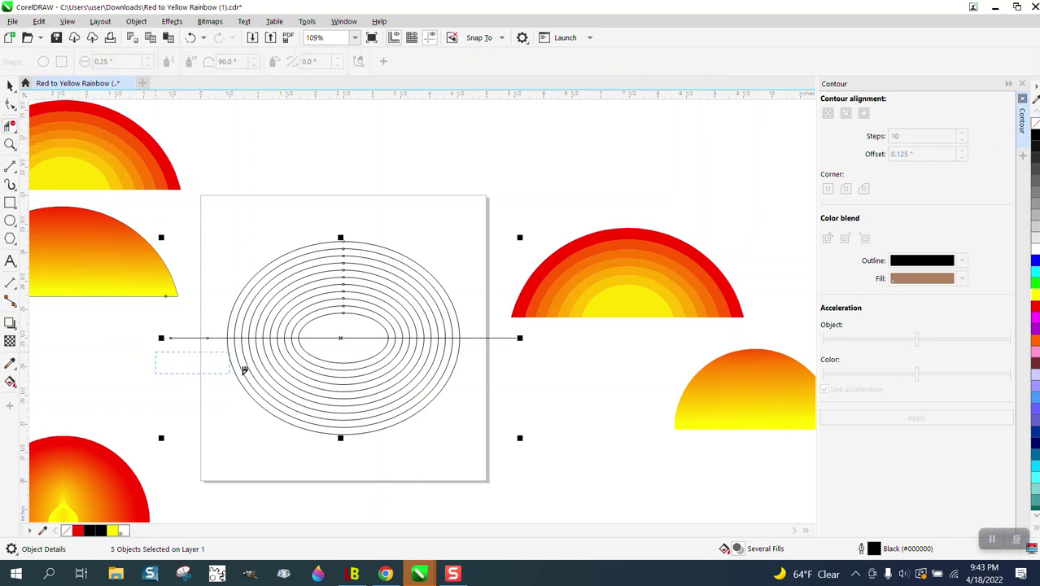
pyautogui.moveTo(244, 371); pyautogui.dragTo(513, 437)
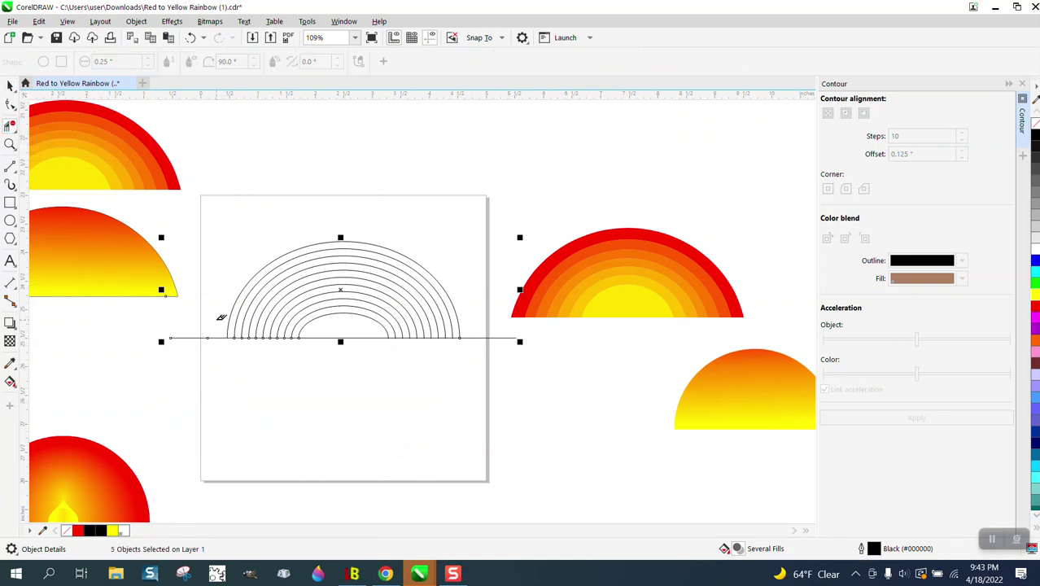
pyautogui.moveTo(184, 322); pyautogui.dragTo(213, 367)
pyautogui.moveTo(471, 321); pyautogui.dragTo(523, 355)
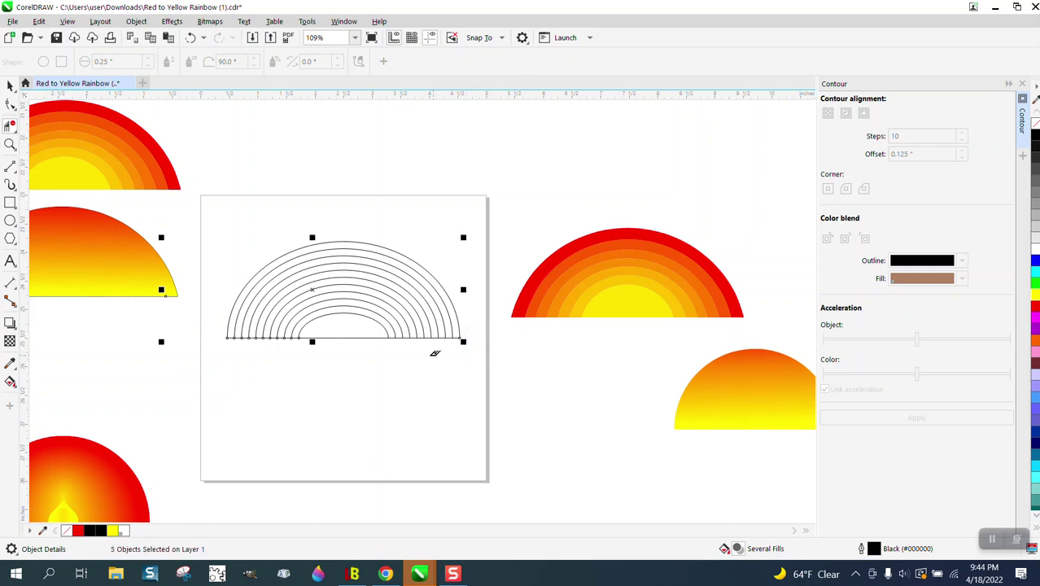
# Step: Zoom in on the rainbow arcs and draw a tall thin rectangle above them
pyautogui.click(10, 144)
pyautogui.moveTo(216, 211); pyautogui.dragTo(571, 434)
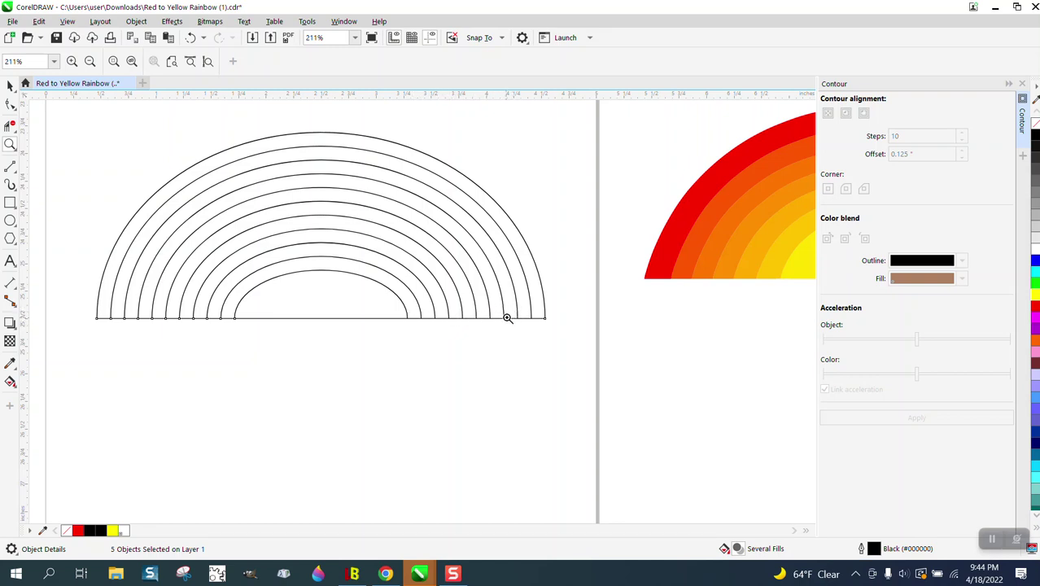
pyautogui.scroll(-3, 479, 314)
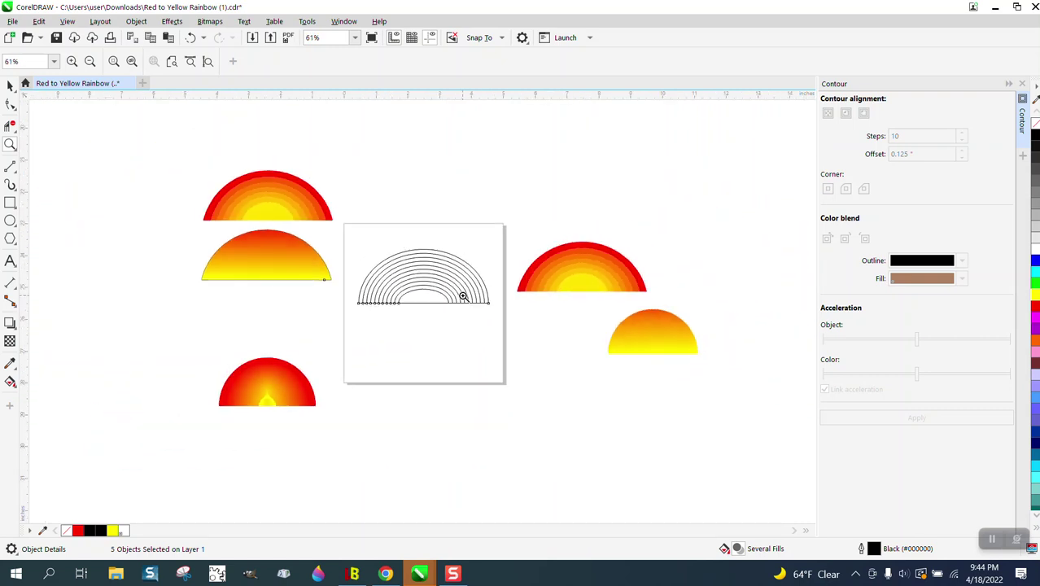
pyautogui.click(10, 203)
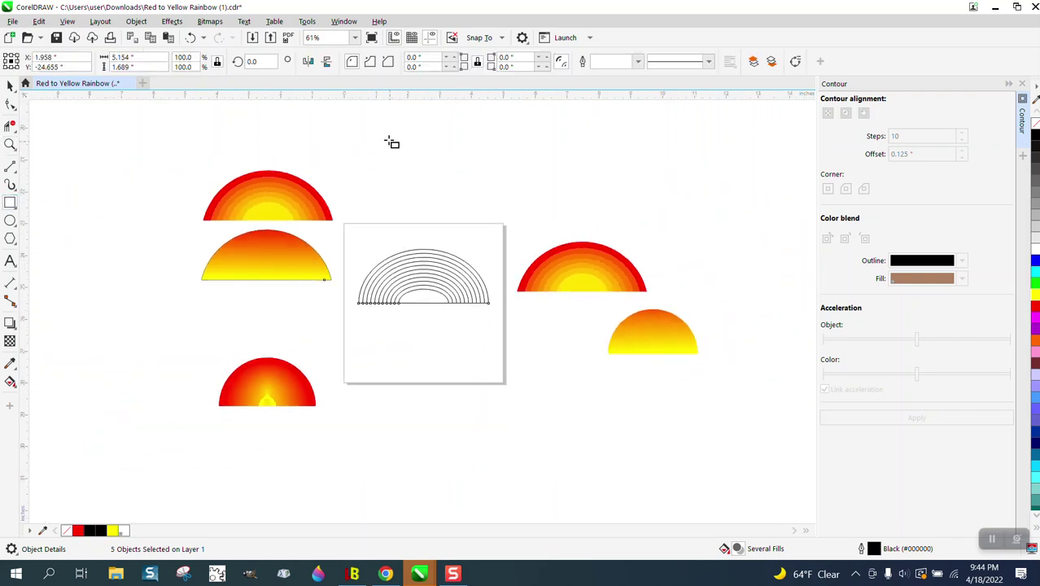
pyautogui.moveTo(338, 115); pyautogui.dragTo(356, 162)
# Step: Fill the bar red, copy it far right as a yellow bar, and remove both outlines
pyautogui.click(1036, 307)
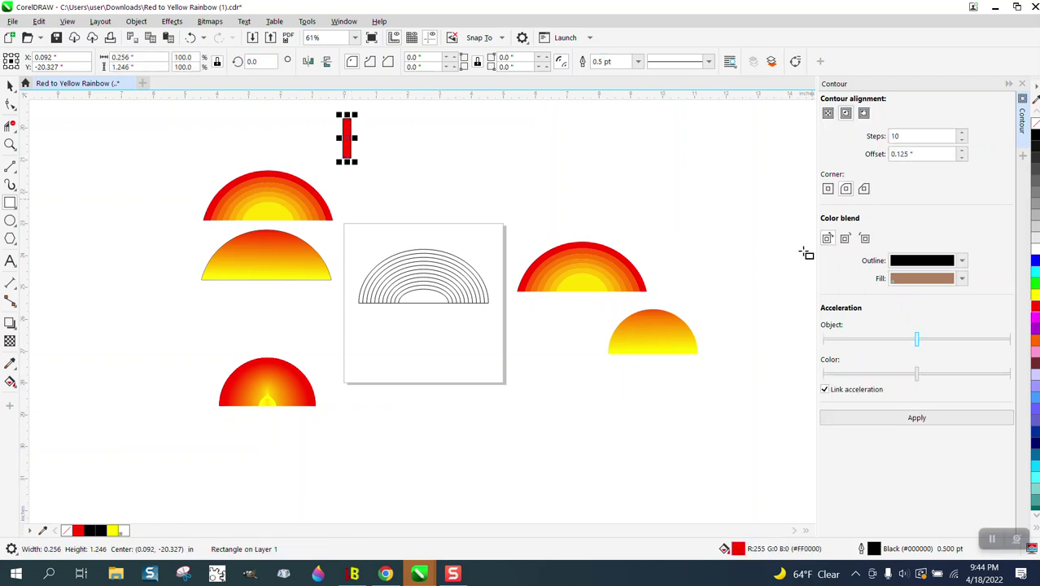
pyautogui.press('space')
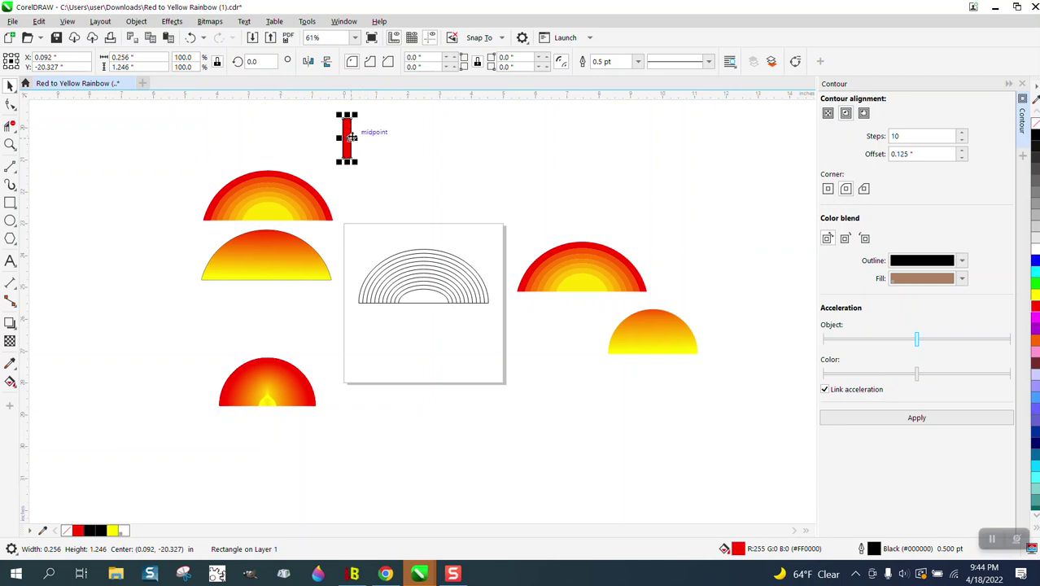
pyautogui.moveTo(348, 137); pyautogui.dragTo(648, 147)
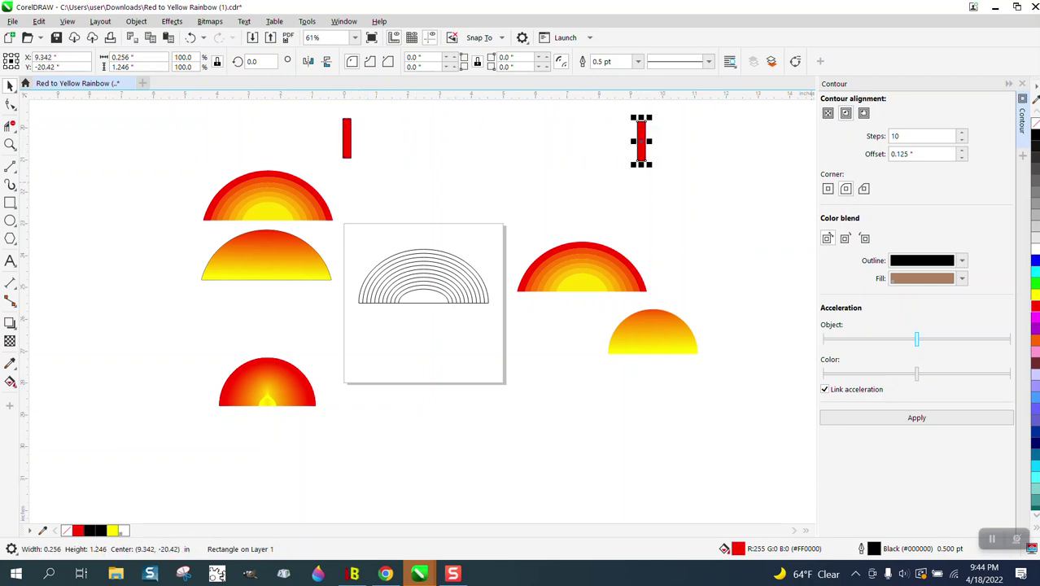
pyautogui.click(1033, 295)
pyautogui.moveTo(320, 103); pyautogui.dragTo(673, 200)
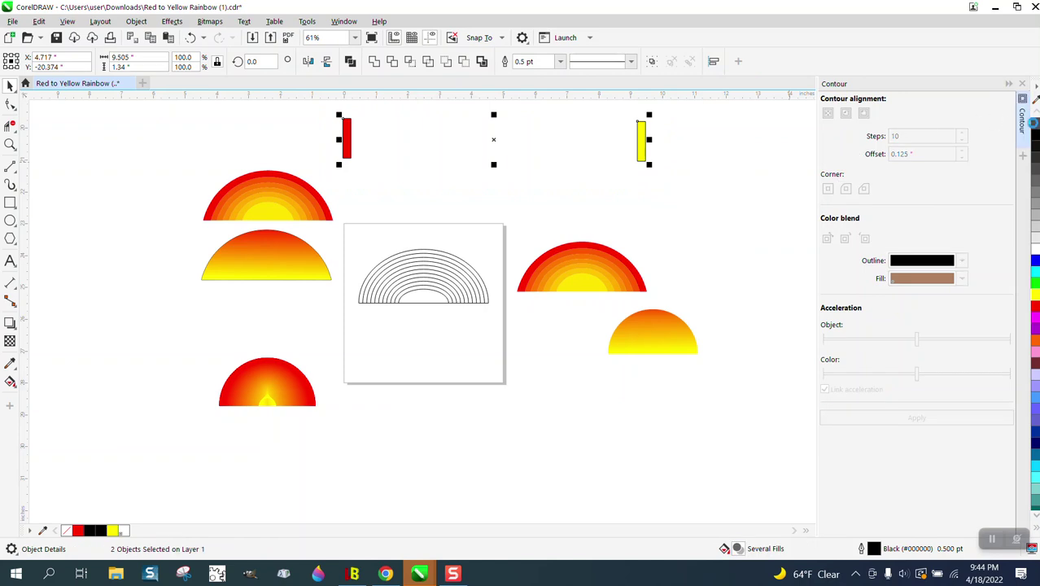
pyautogui.rightClick(1034, 109)
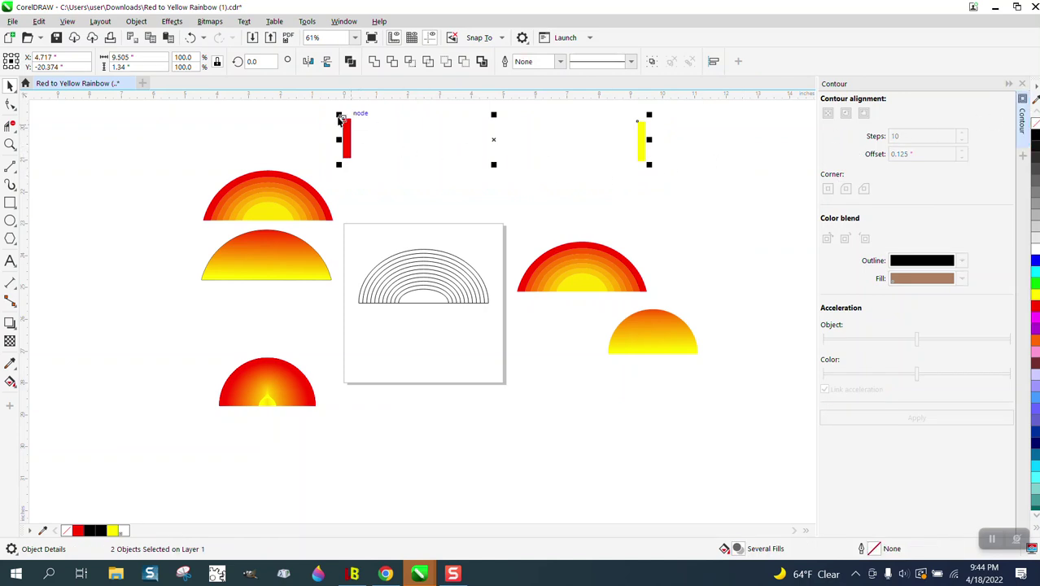
pyautogui.moveTo(316, 109); pyautogui.dragTo(672, 194)
pyautogui.click(1023, 85)
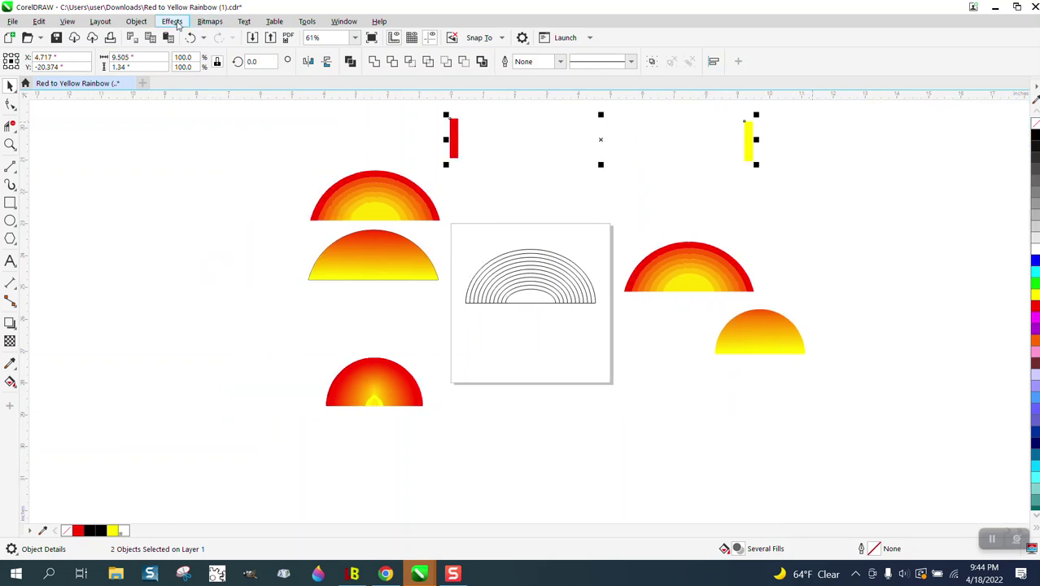
# Step: Blend the red and yellow bars with 999 steps
pyautogui.click(172, 21)
pyautogui.click(184, 299)
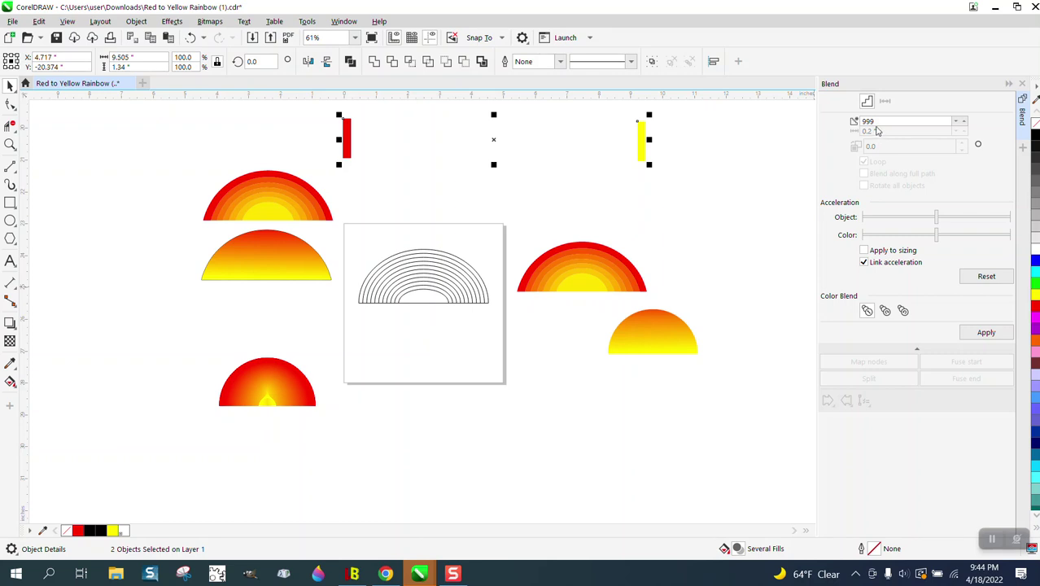
pyautogui.click(983, 333)
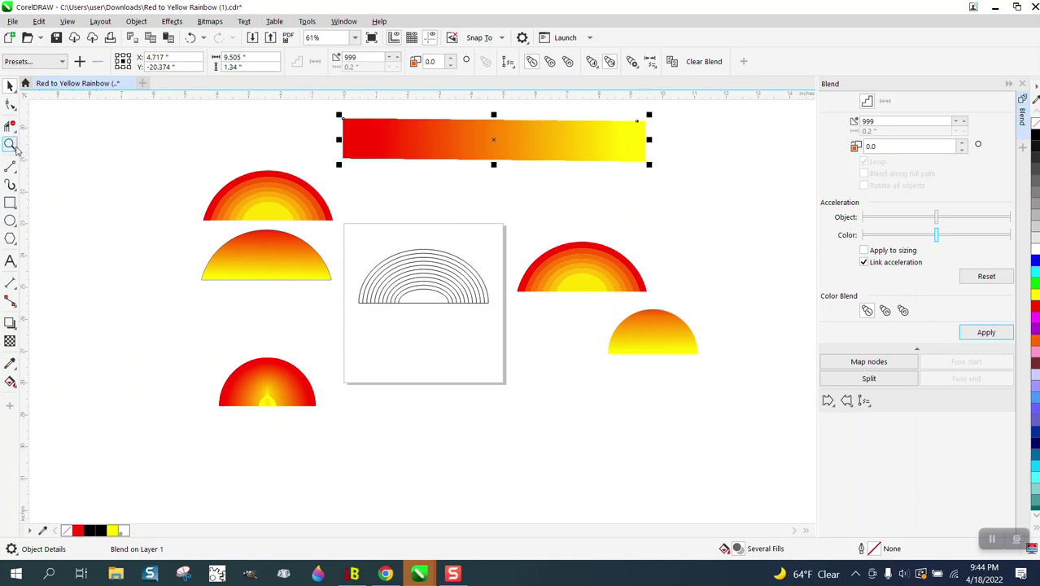
# Step: Break the blend apart, move the gradient strip down below the end bars, and ungroup it
pyautogui.click(136, 21)
pyautogui.click(190, 313)
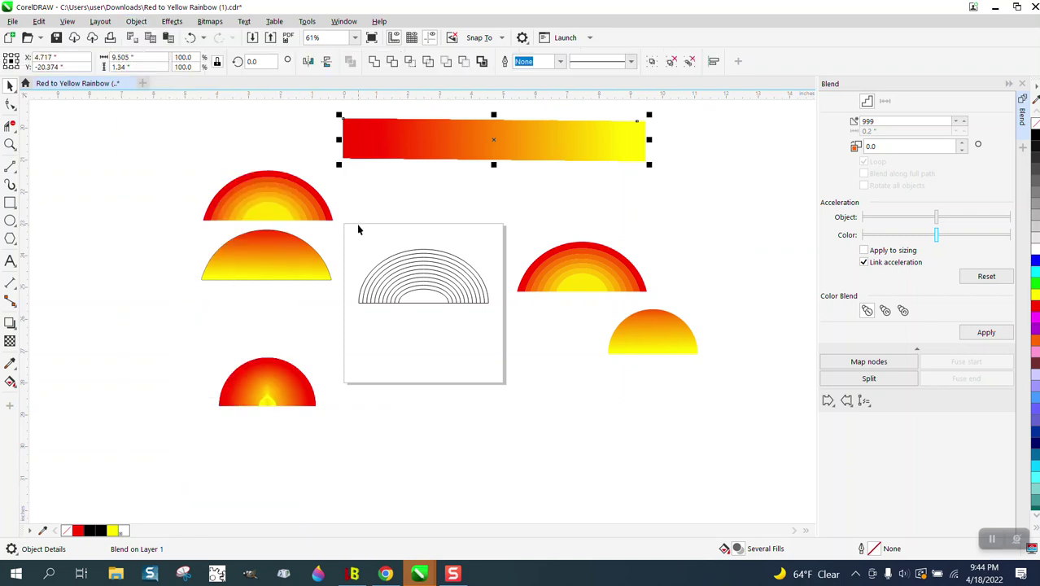
pyautogui.click(344, 175)
pyautogui.moveTo(342, 162); pyautogui.dragTo(348, 197)
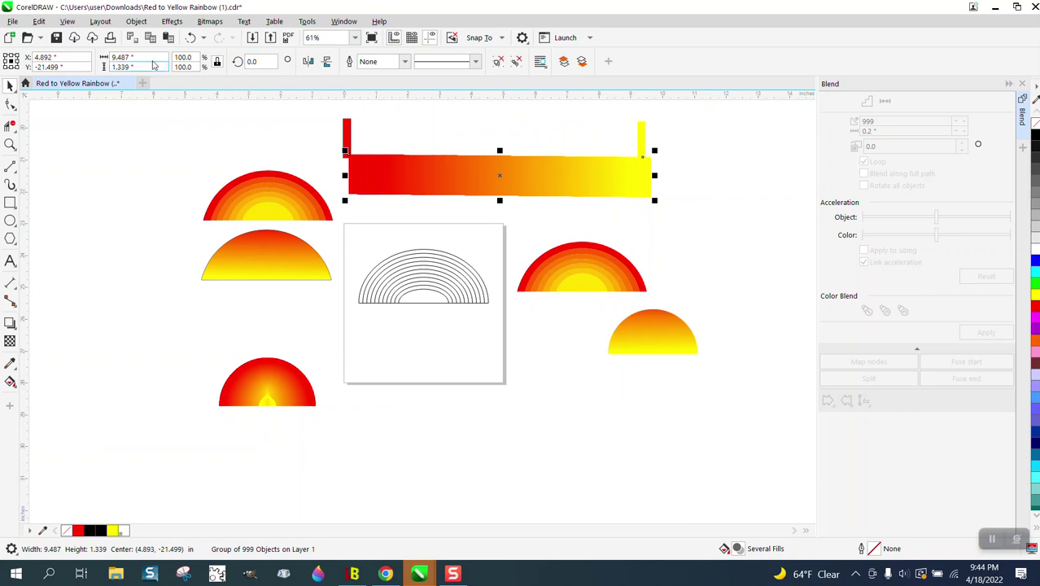
pyautogui.click(136, 21)
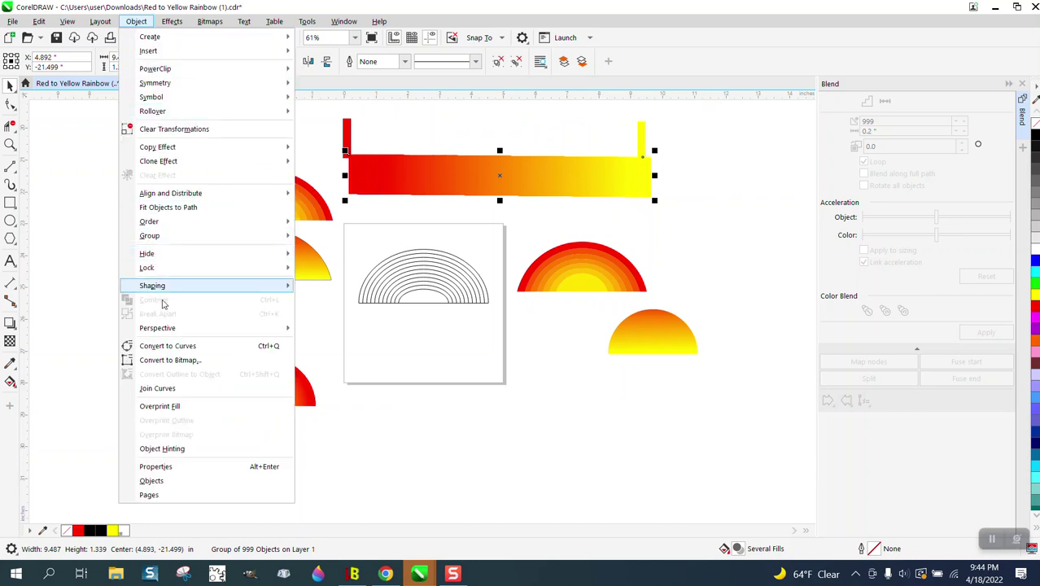
pyautogui.moveTo(169, 235)
pyautogui.click(324, 253)
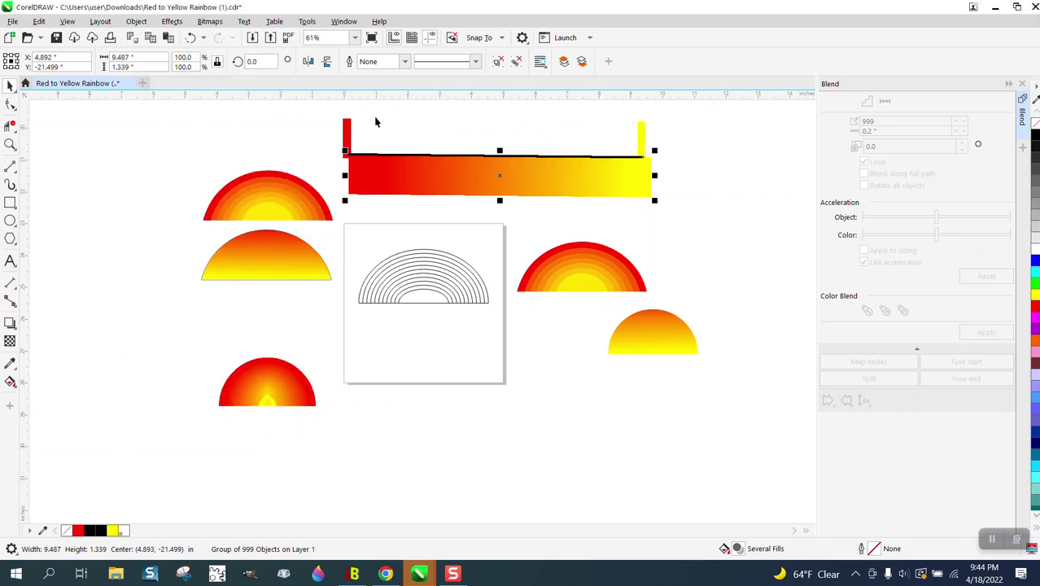
pyautogui.click(402, 145)
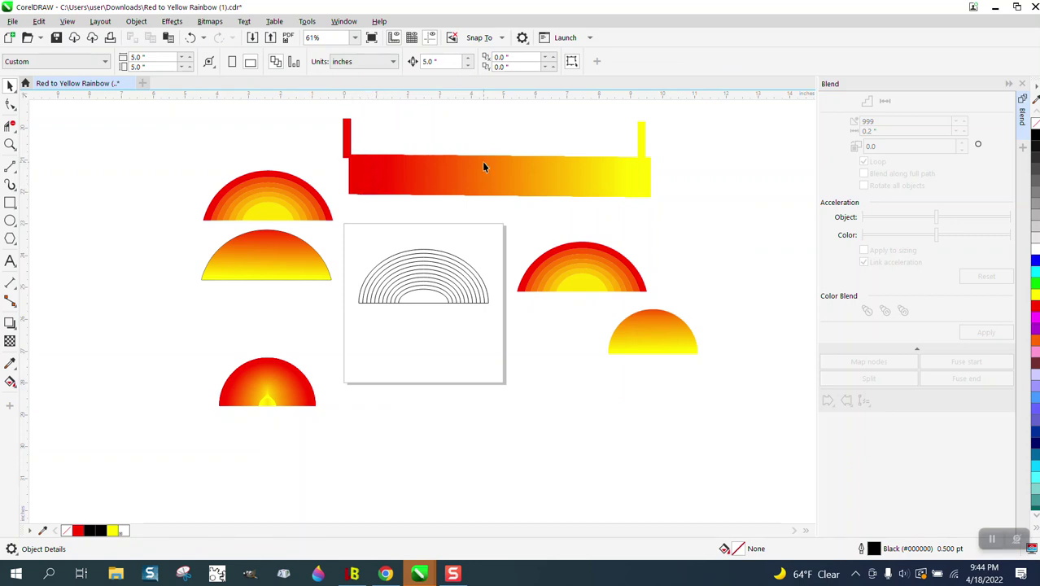
# Step: Place the red and yellow bars beneath the rainbow and add two orange bars between them
pyautogui.moveTo(640, 151); pyautogui.dragTo(649, 416)
pyautogui.moveTo(344, 149); pyautogui.dragTo(357, 354)
pyautogui.click(648, 416)
pyautogui.moveTo(647, 419); pyautogui.dragTo(500, 269)
pyautogui.hotkey('ctrl', 'q')
pyautogui.moveTo(477, 333); pyautogui.dragTo(418, 345)
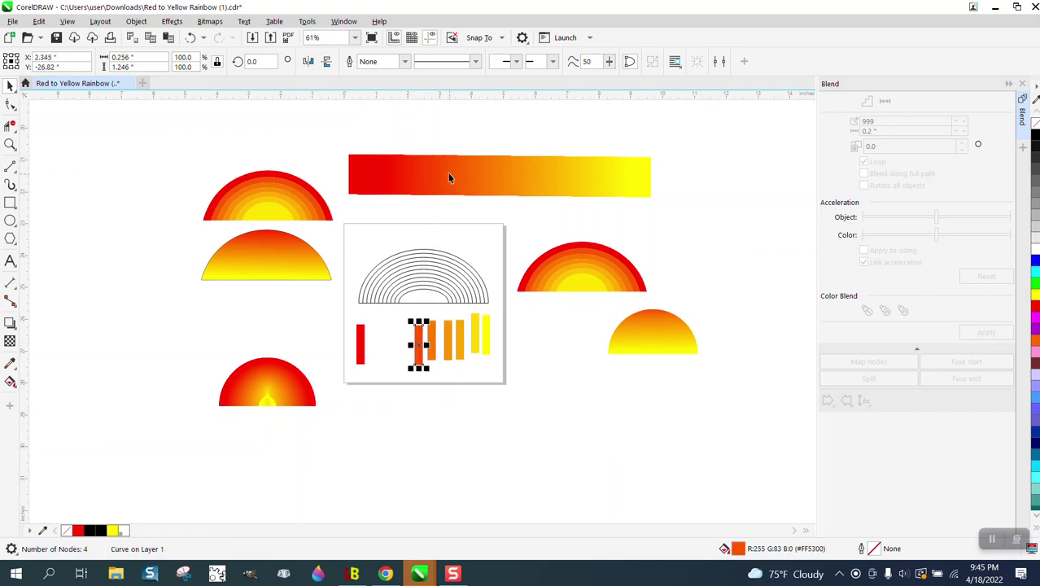
pyautogui.moveTo(432, 173); pyautogui.dragTo(401, 345)
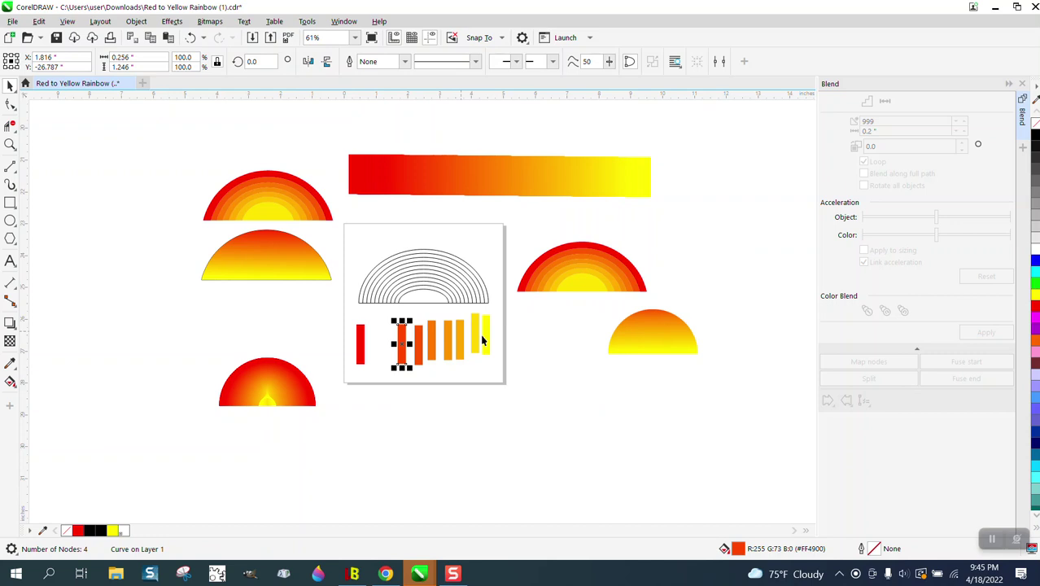
# Step: Pull two more gradient slices down into the row of bars under the arcs
pyautogui.moveTo(337, 309); pyautogui.dragTo(416, 342)
pyautogui.moveTo(519, 386); pyautogui.dragTo(519, 387)
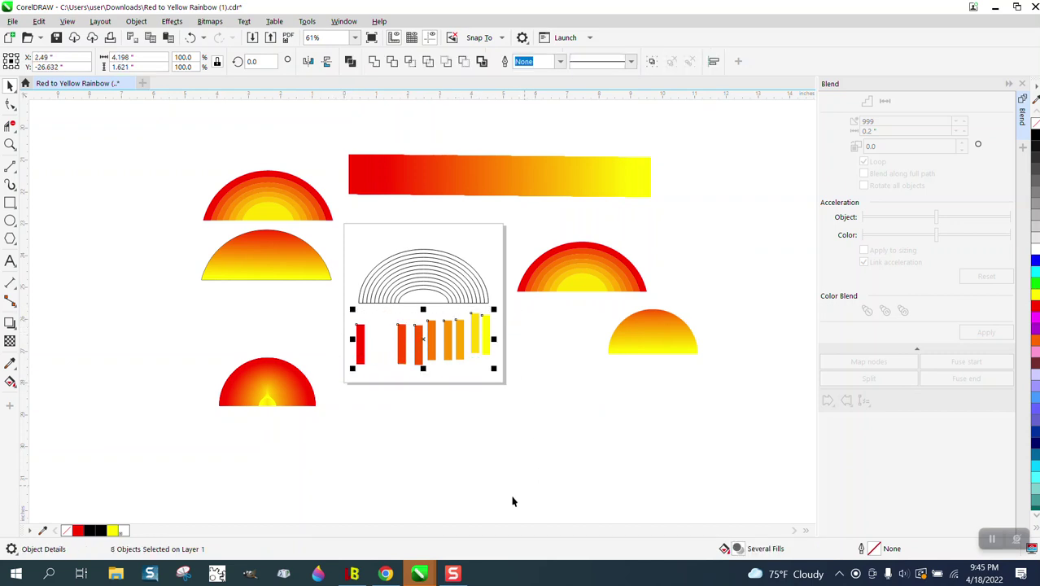
pyautogui.click(446, 439)
pyautogui.moveTo(387, 186); pyautogui.dragTo(383, 346)
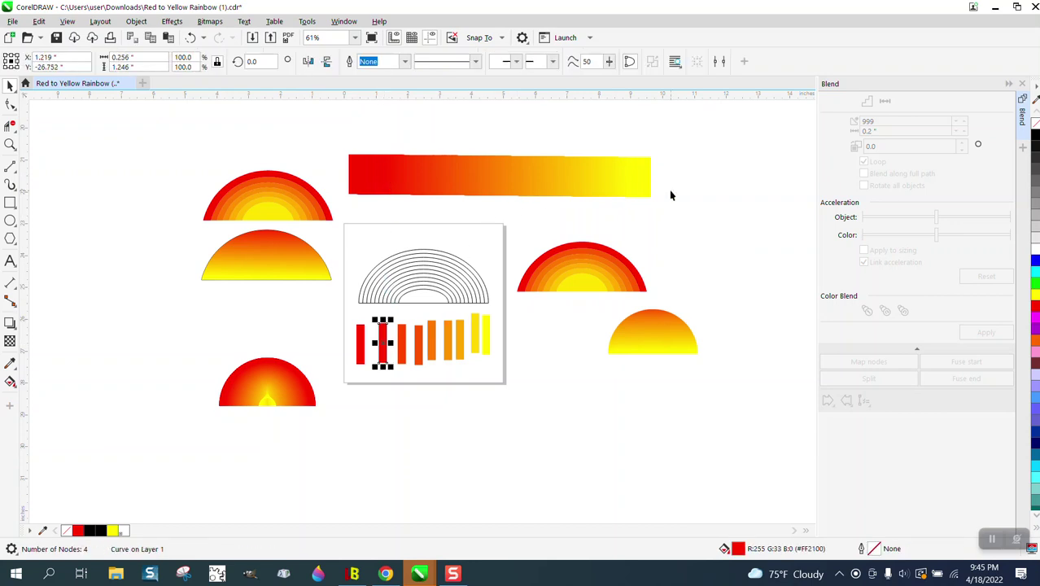
pyautogui.moveTo(592, 180); pyautogui.dragTo(474, 351)
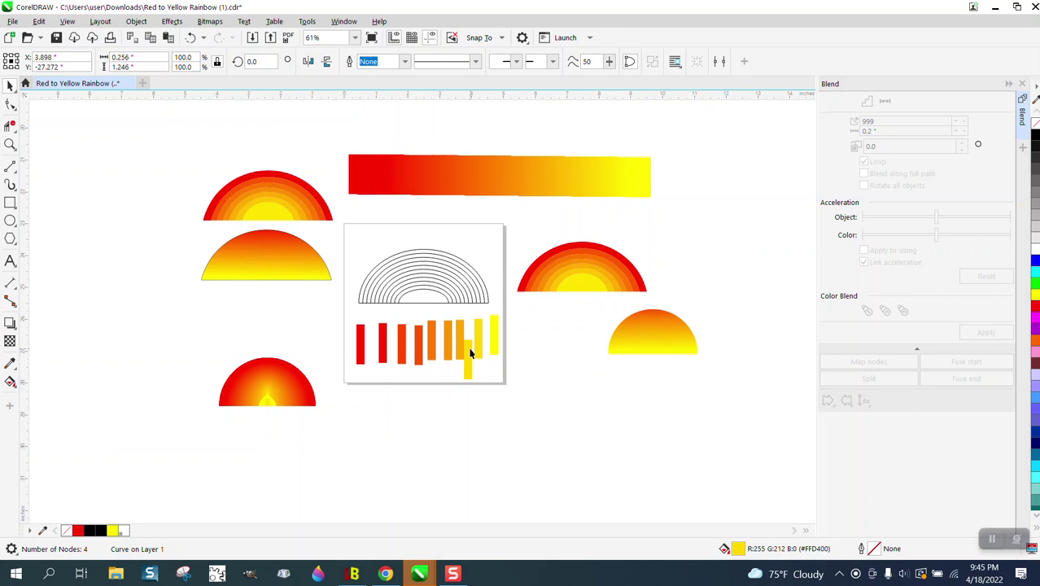
# Step: Drag the low yellow bar up into line with the other bars, completing the ten-bar row
pyautogui.click(10, 144)
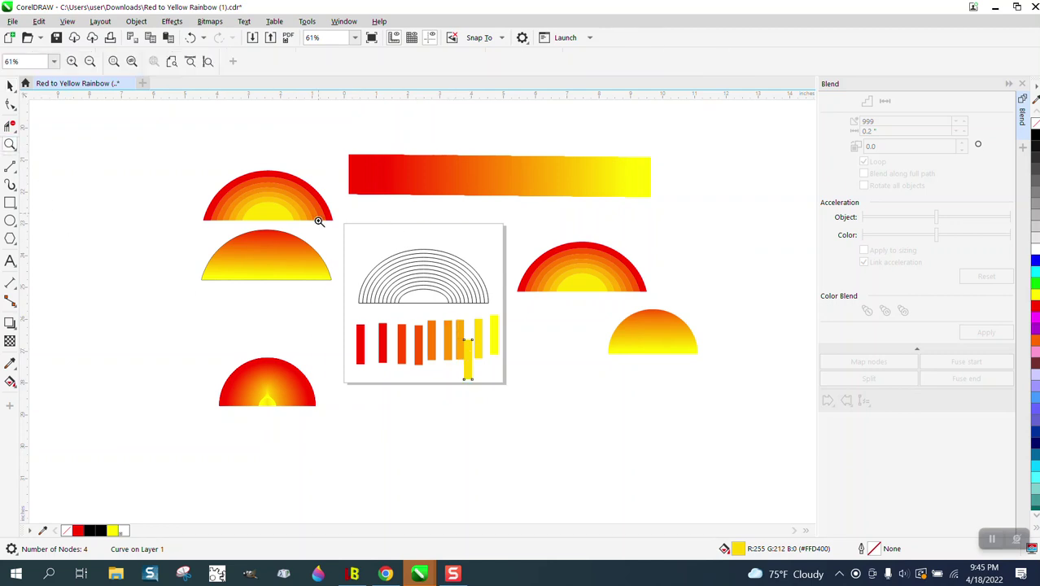
pyautogui.moveTo(319, 220); pyautogui.dragTo(604, 423)
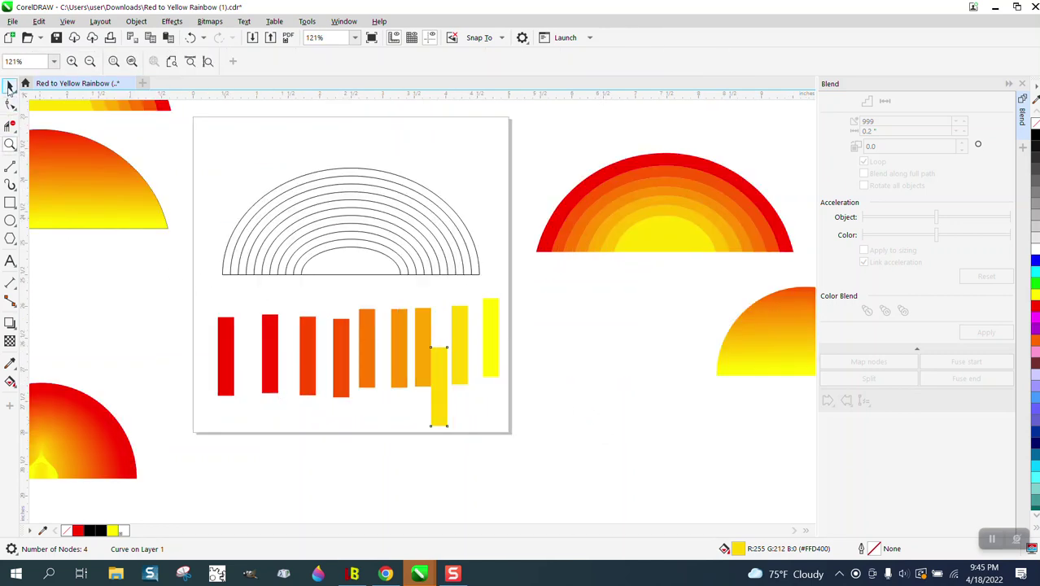
pyautogui.click(10, 84)
pyautogui.click(468, 364)
pyautogui.moveTo(445, 371); pyautogui.dragTo(438, 333)
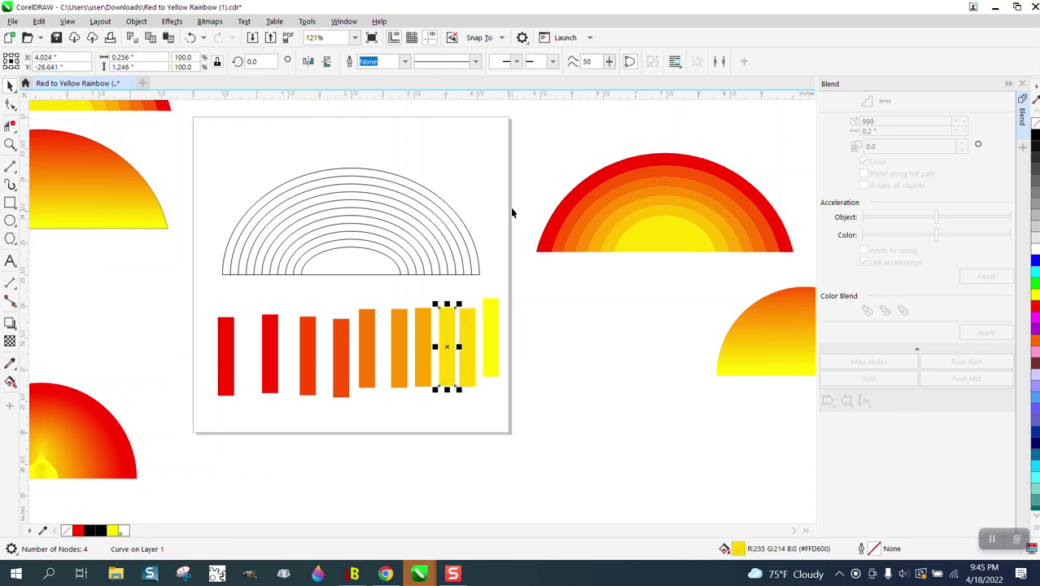
pyautogui.scroll(-2, 512, 218)
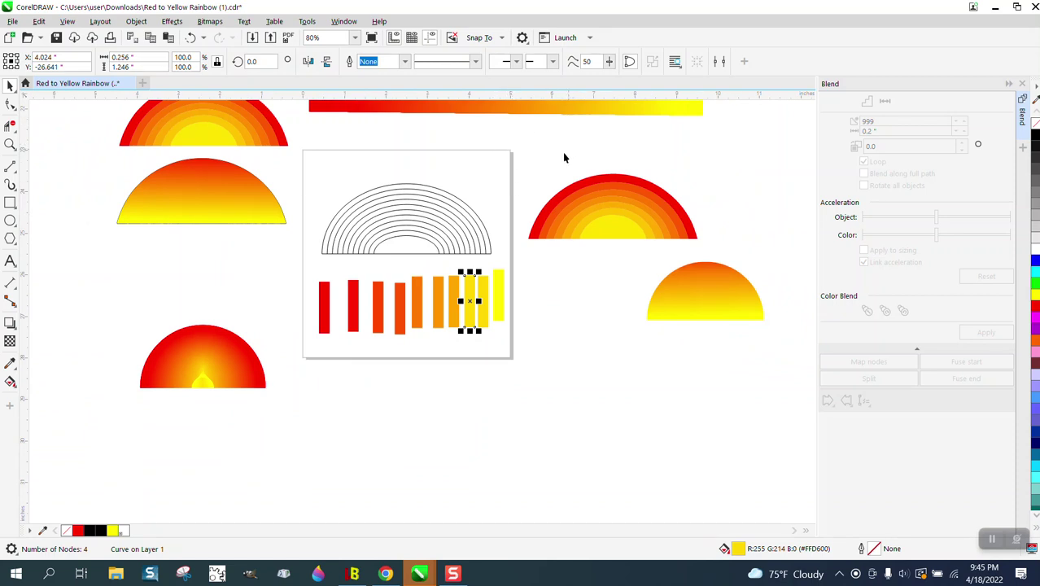
pyautogui.click(19, 147)
pyautogui.moveTo(294, 168); pyautogui.dragTo(582, 376)
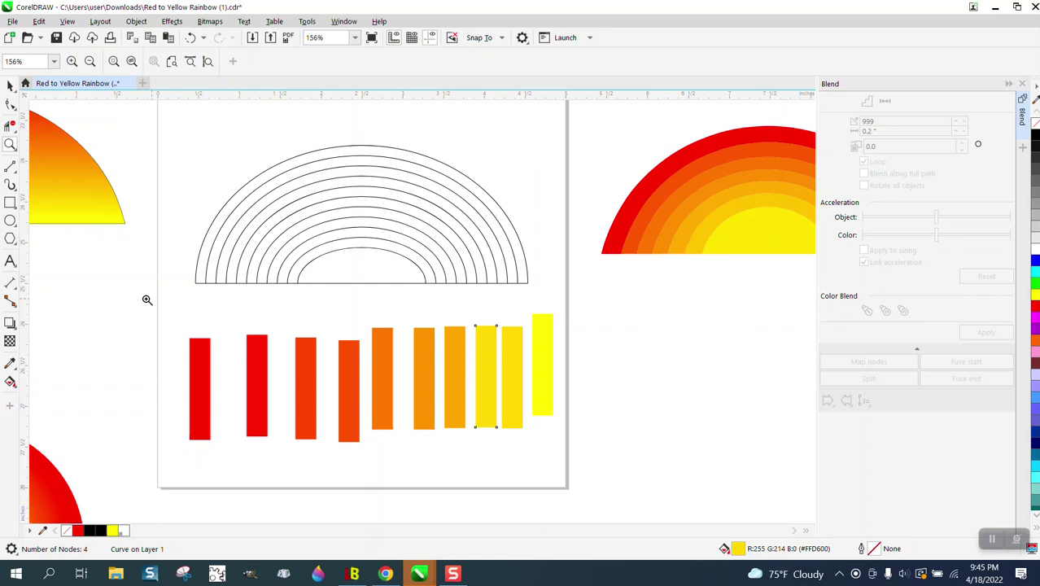
# Step: With Smart Fill, fill the outermost rainbow band with red sampled from the first bar
pyautogui.click(11, 382)
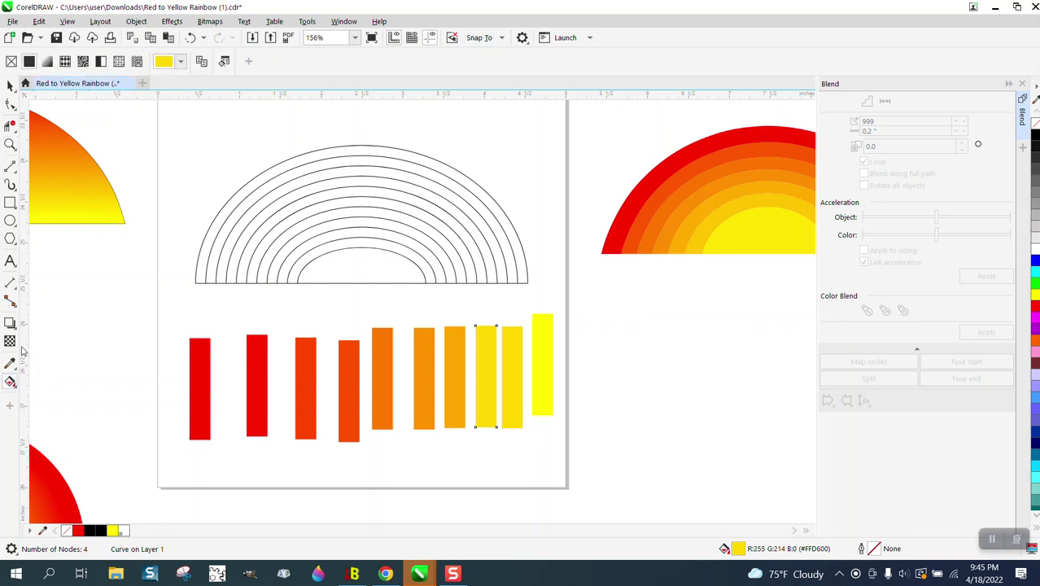
pyautogui.click(16, 391)
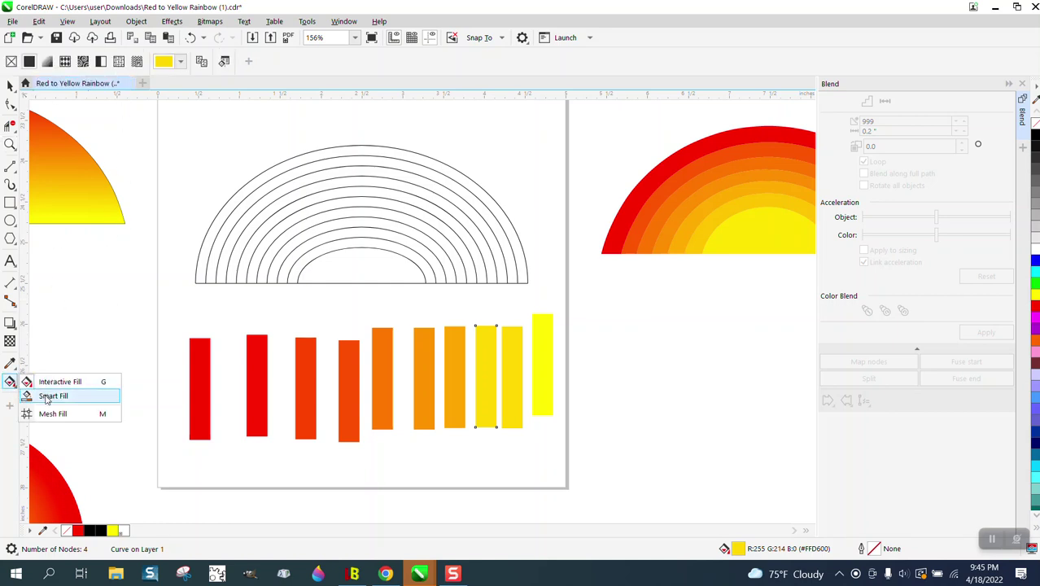
pyautogui.click(48, 395)
pyautogui.click(147, 61)
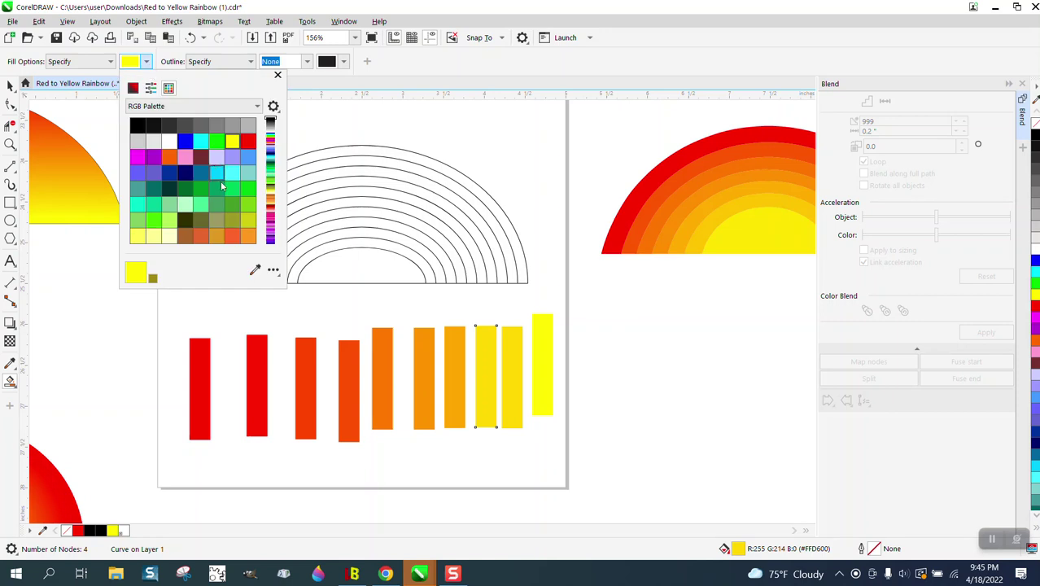
pyautogui.click(254, 270)
pyautogui.click(205, 358)
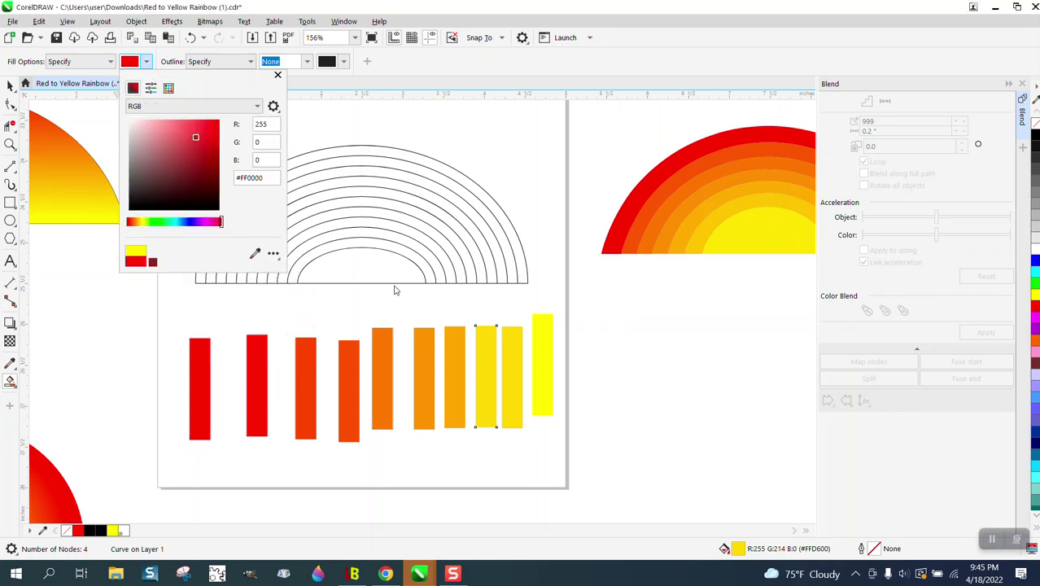
pyautogui.click(522, 270)
pyautogui.click(524, 273)
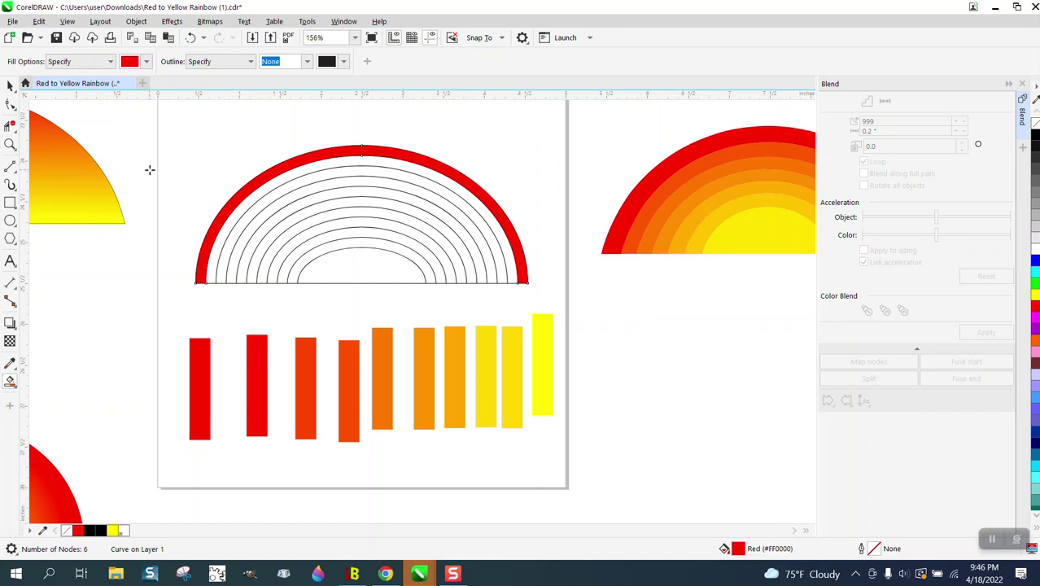
# Step: Refill the outermost band with #FF1A00 from the second bar, undoing an accidental bar fill
pyautogui.click(146, 63)
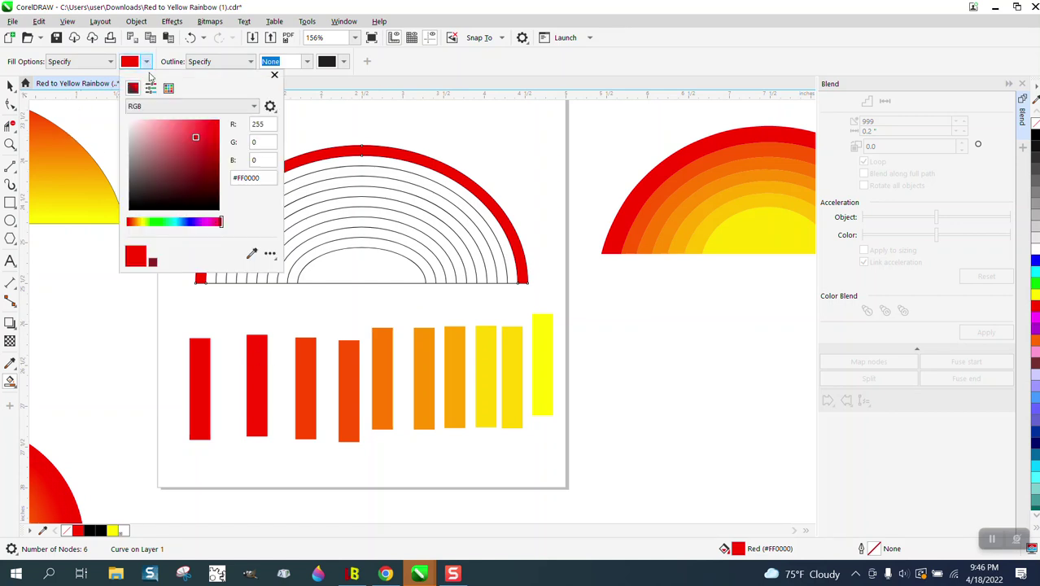
pyautogui.click(252, 254)
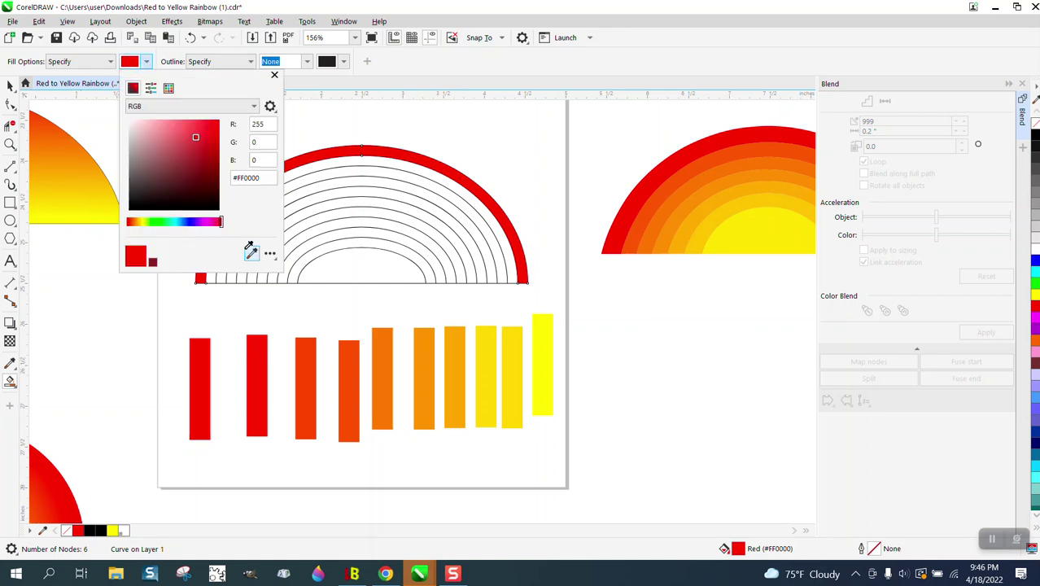
pyautogui.click(261, 348)
pyautogui.click(487, 214)
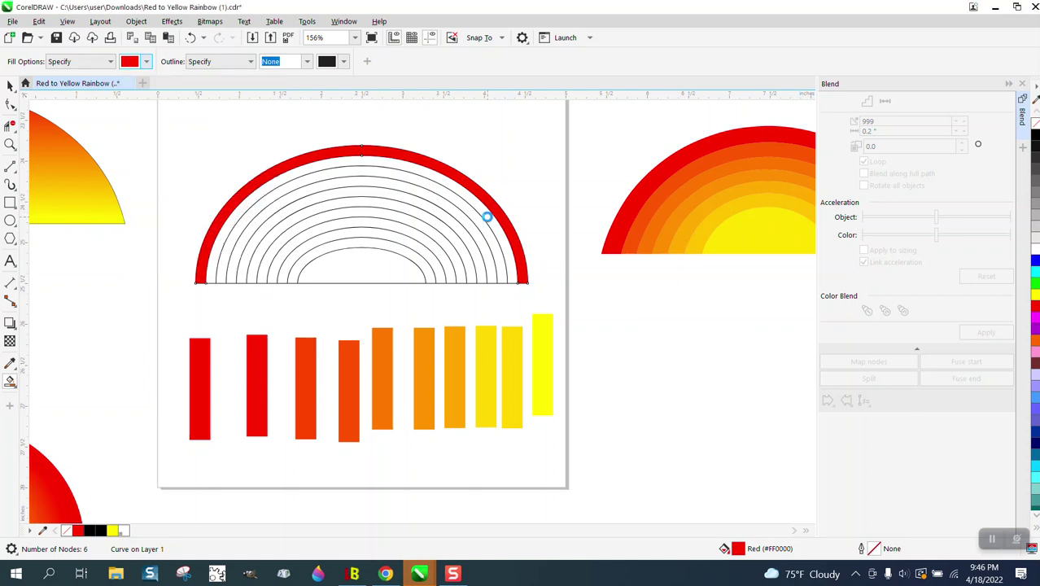
pyautogui.click(487, 217)
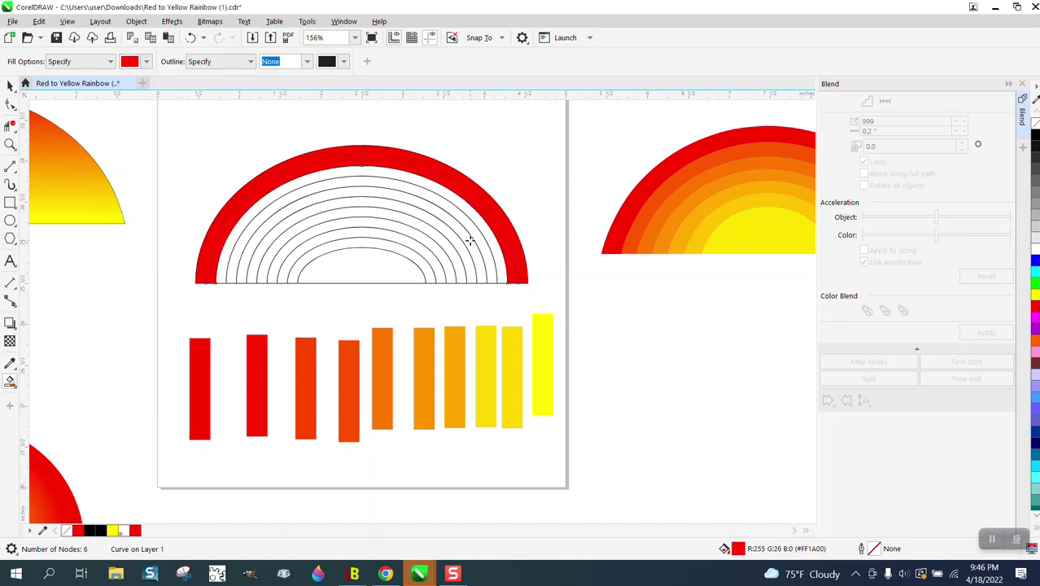
pyautogui.click(312, 353)
pyautogui.click(189, 38)
pyautogui.press('Escape')
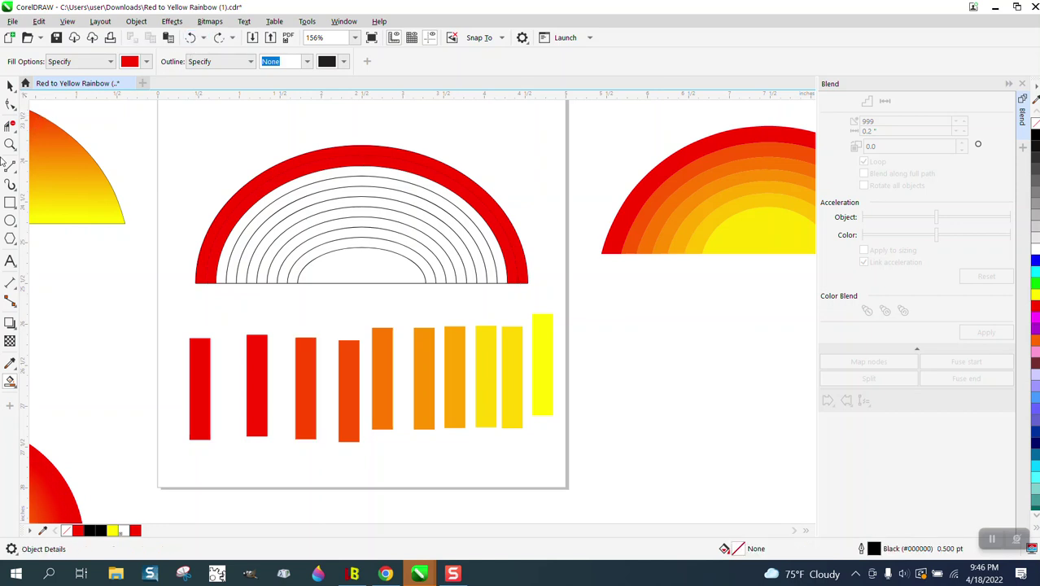
# Step: Fill the second band #FF4700 and the third band #FF5200, sampled from the bars
pyautogui.click(147, 63)
pyautogui.click(251, 253)
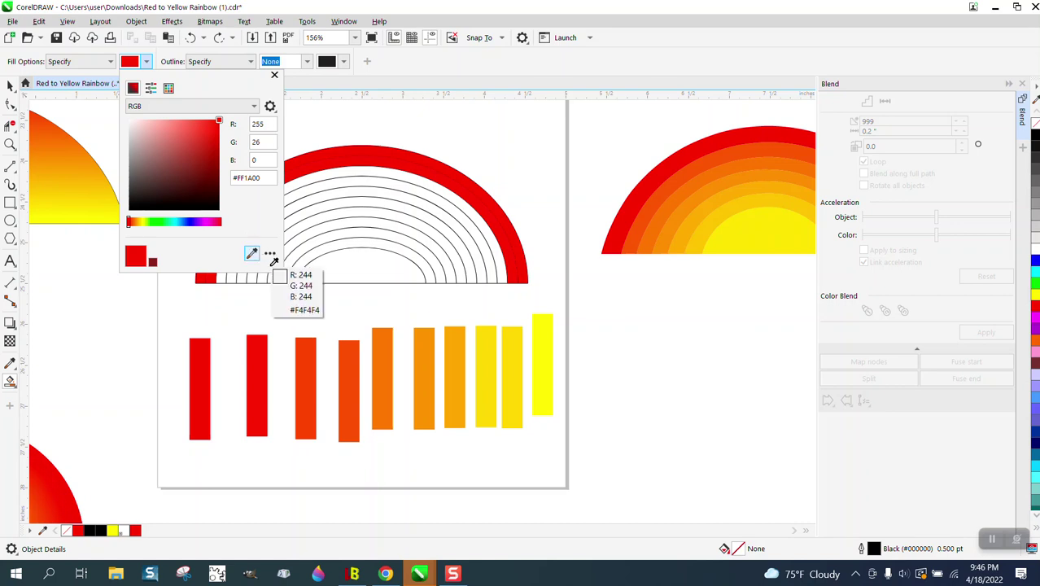
pyautogui.click(309, 348)
pyautogui.click(466, 213)
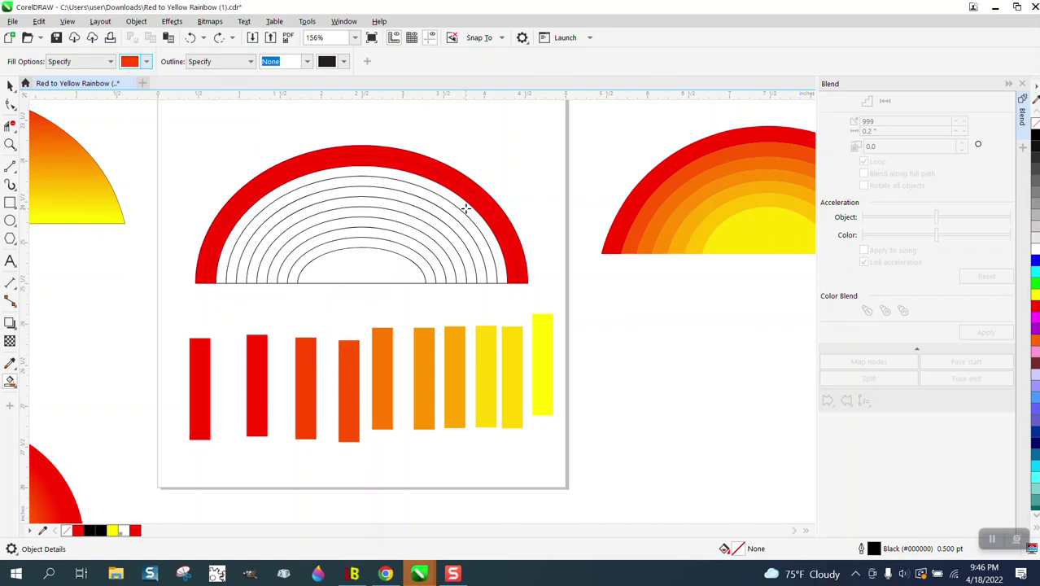
pyautogui.click(486, 244)
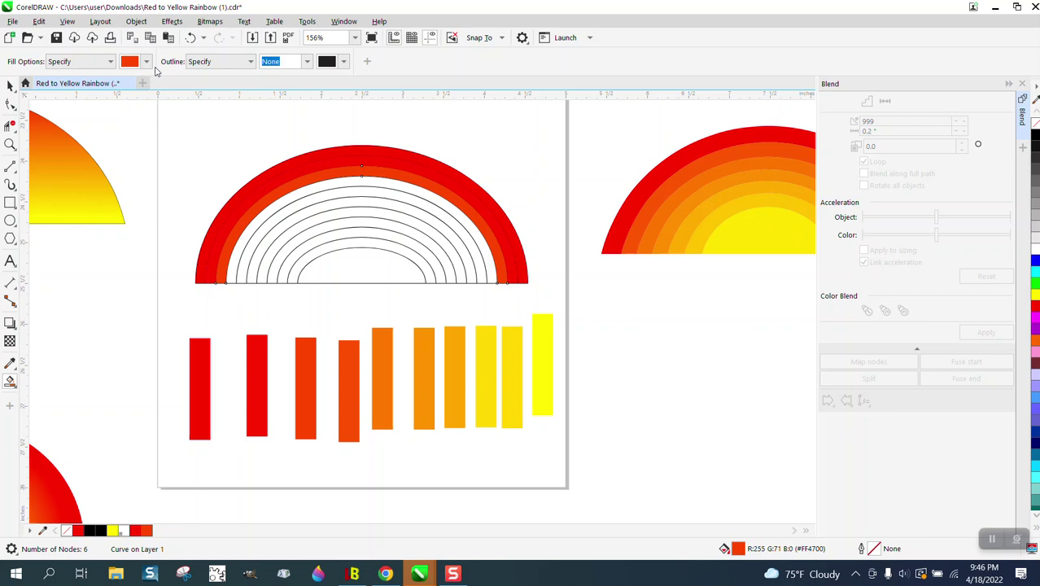
pyautogui.click(146, 62)
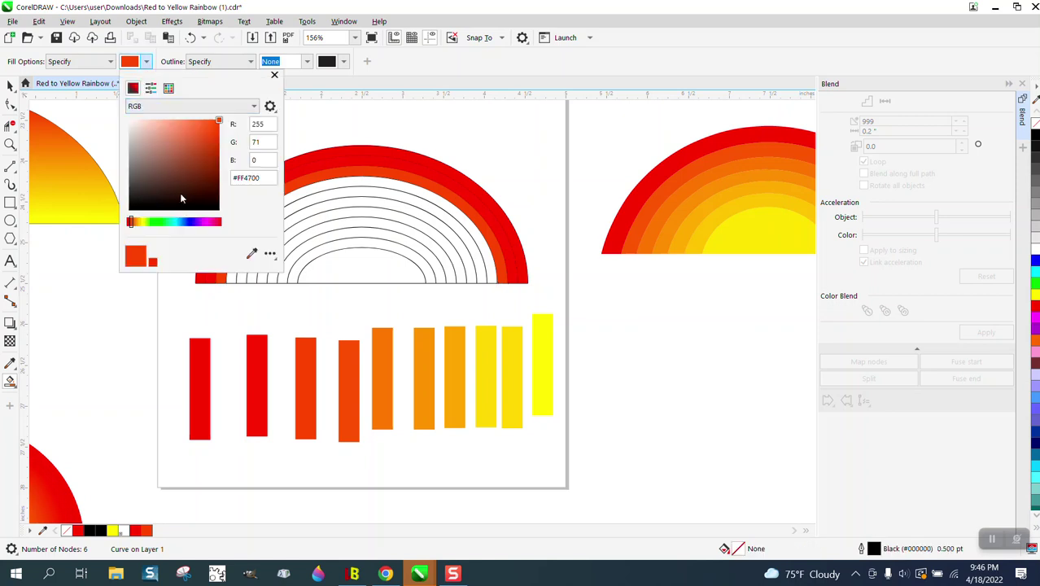
pyautogui.click(253, 254)
pyautogui.click(350, 351)
pyautogui.click(481, 254)
pyautogui.click(480, 249)
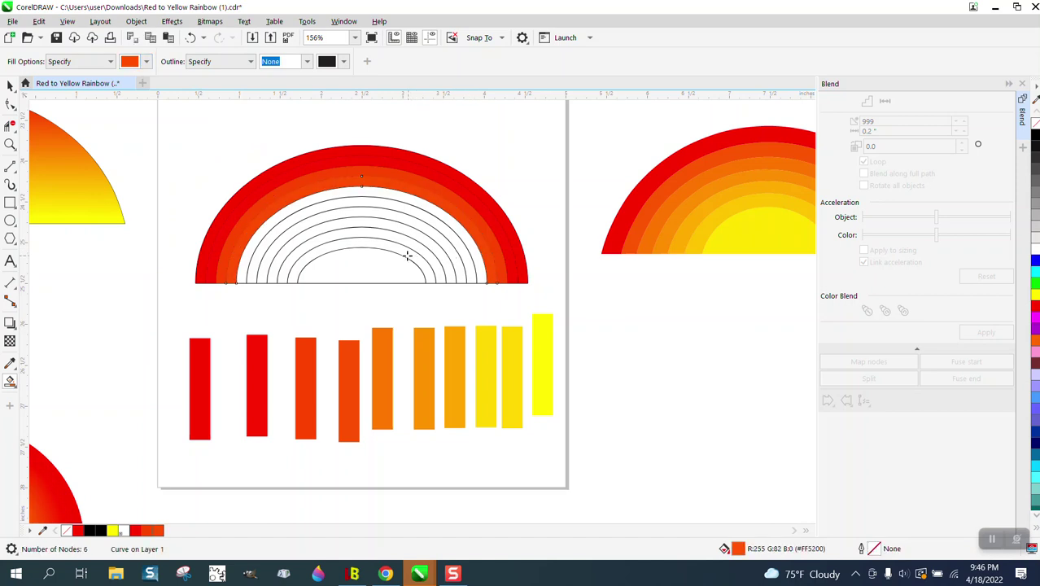
# Step: Fill the fourth band #FF7900 and the fifth band #FF9400 with sampled oranges
pyautogui.click(148, 62)
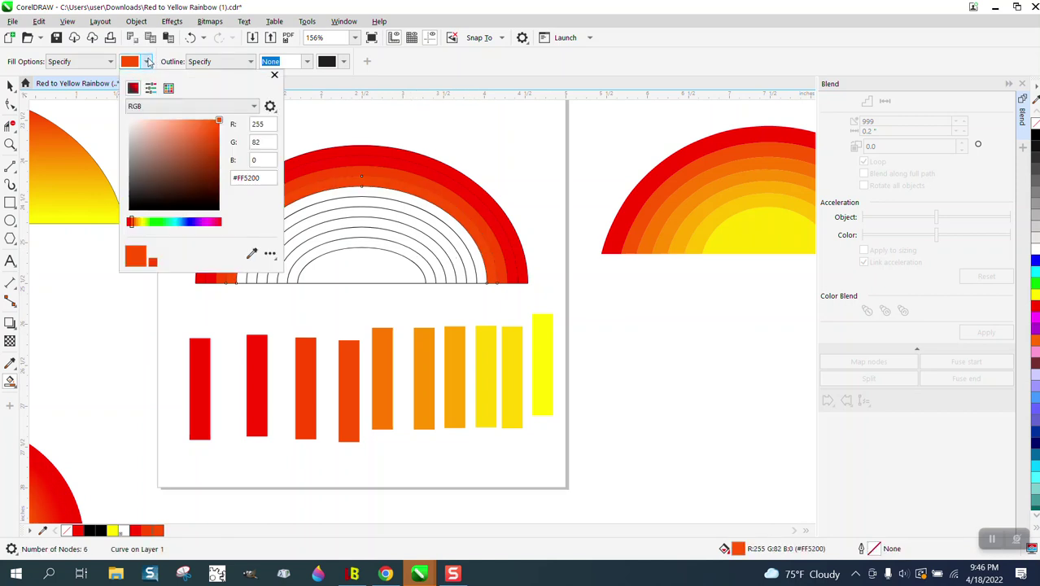
pyautogui.click(252, 254)
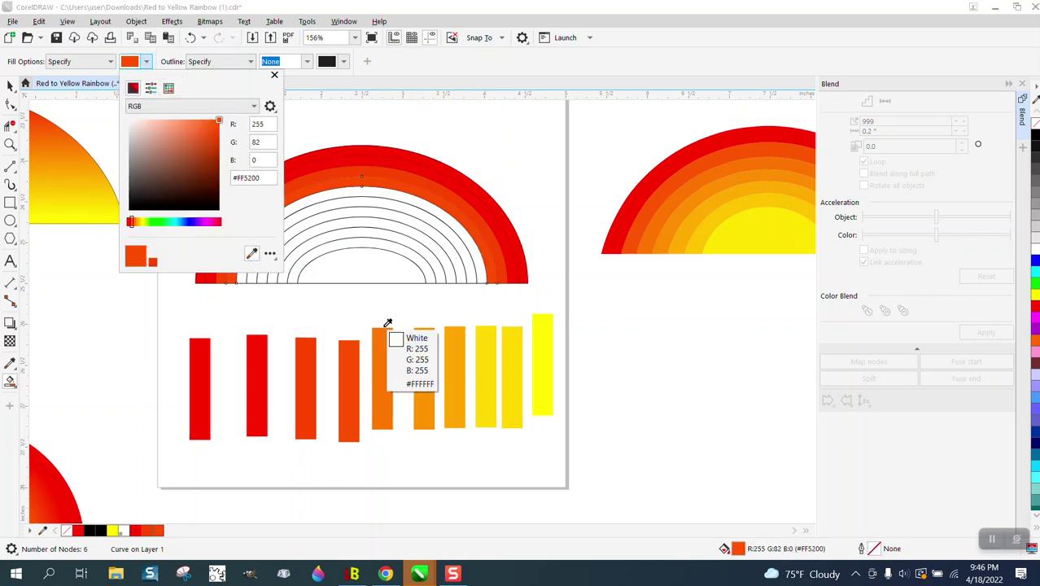
pyautogui.click(382, 336)
pyautogui.click(479, 263)
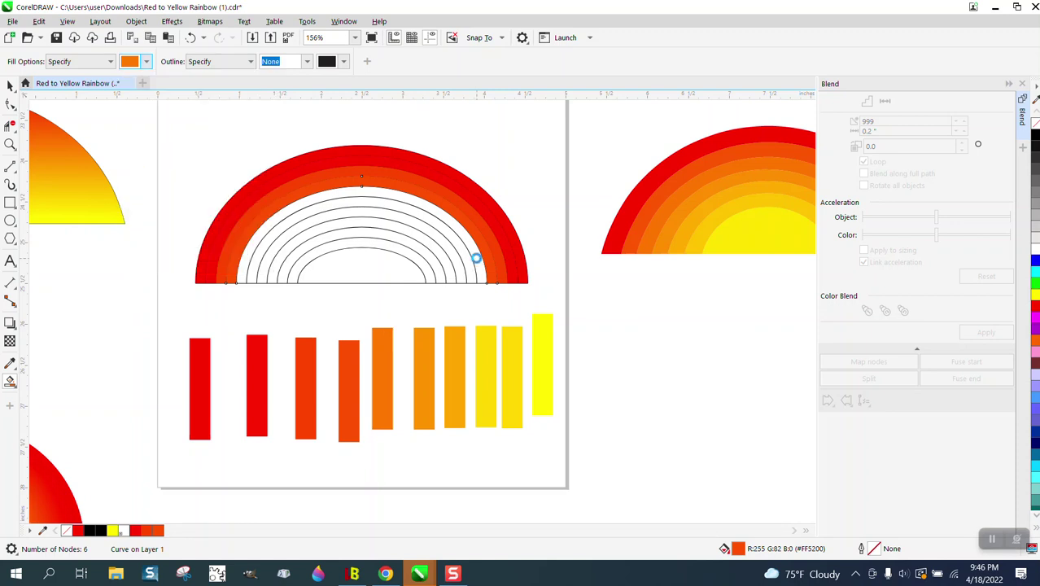
pyautogui.click(476, 258)
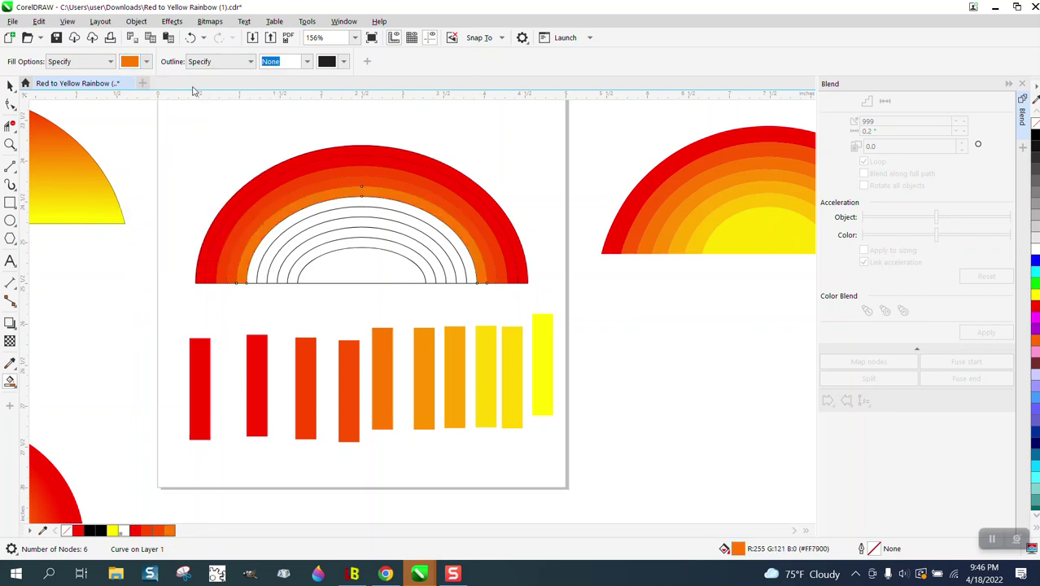
pyautogui.click(147, 62)
pyautogui.click(252, 255)
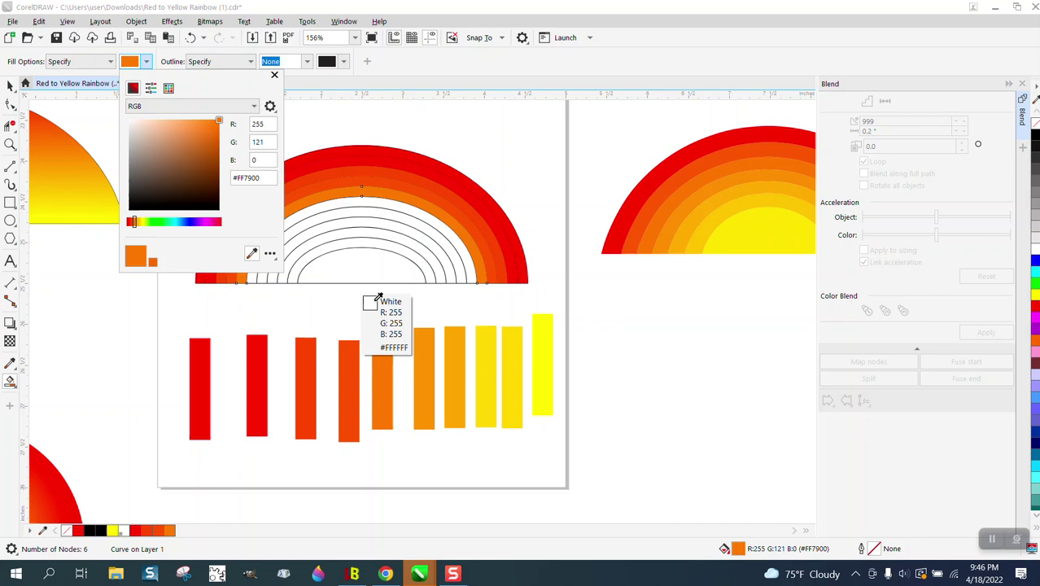
pyautogui.click(428, 336)
pyautogui.click(472, 278)
pyautogui.click(462, 275)
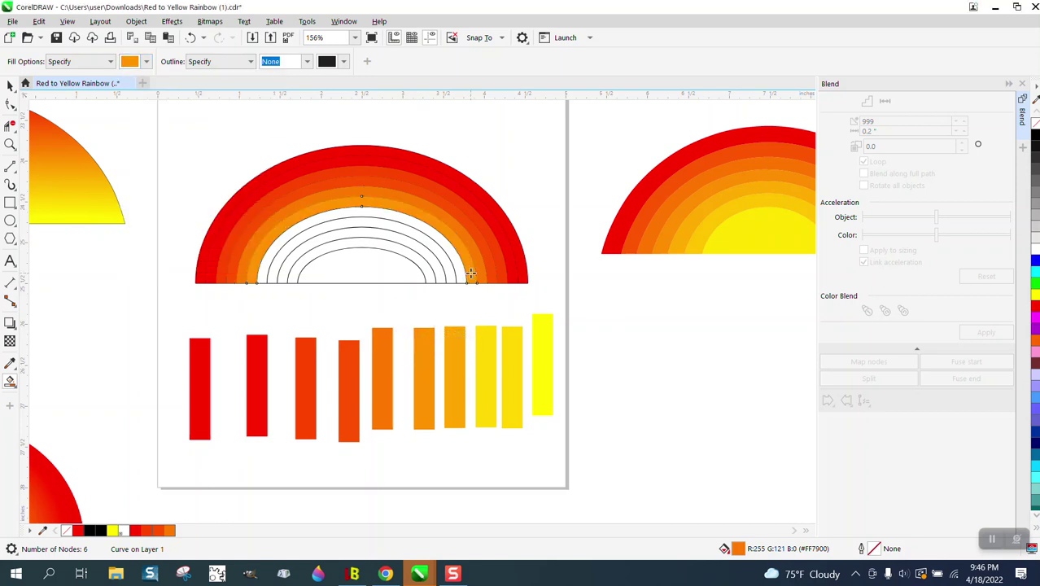
# Step: Fill the sixth band #FFA500 and the next inner band golden yellow
pyautogui.click(146, 62)
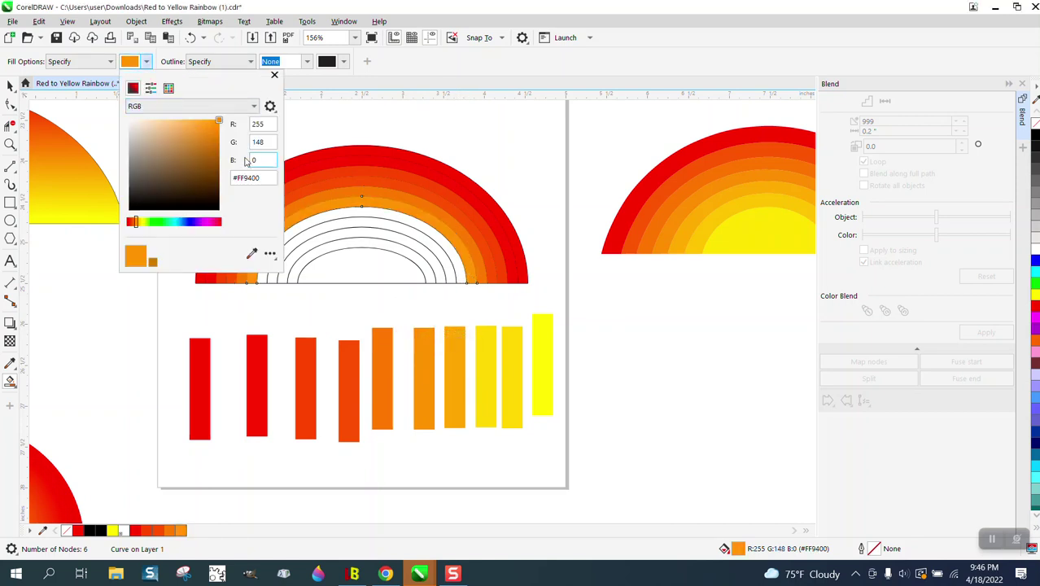
pyautogui.click(252, 254)
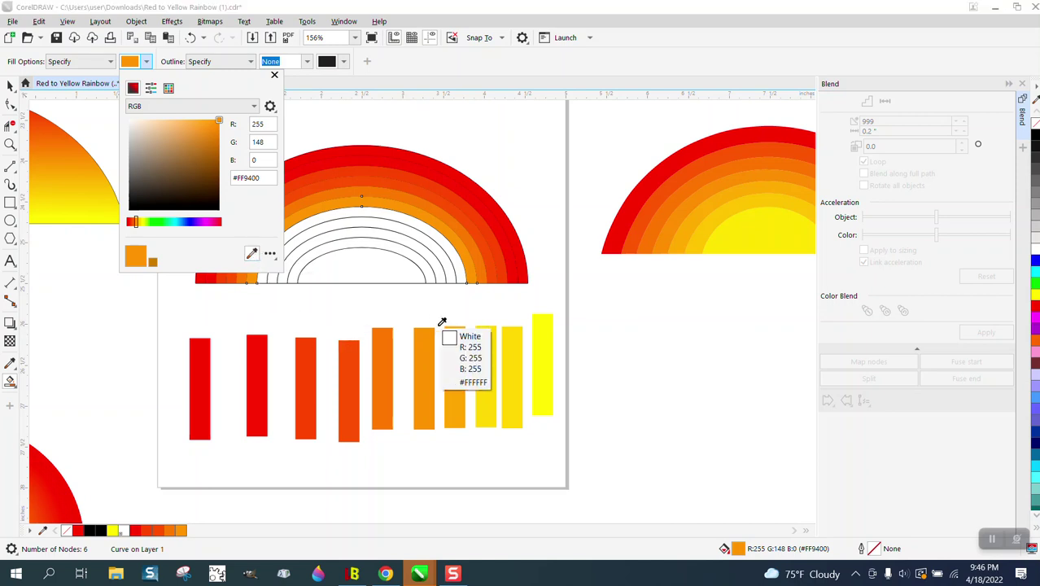
pyautogui.click(458, 350)
pyautogui.click(458, 275)
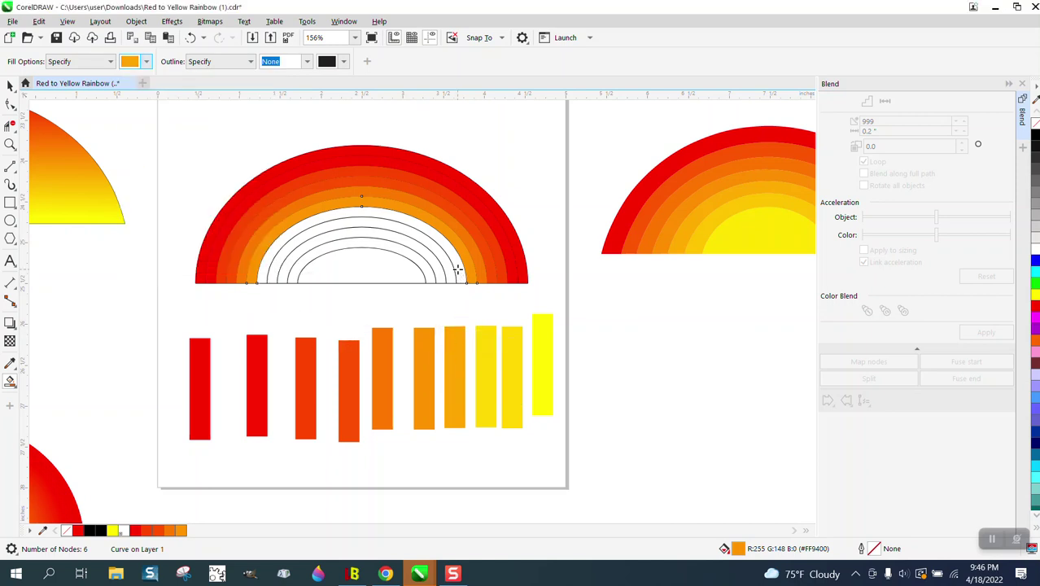
pyautogui.click(457, 270)
pyautogui.click(146, 62)
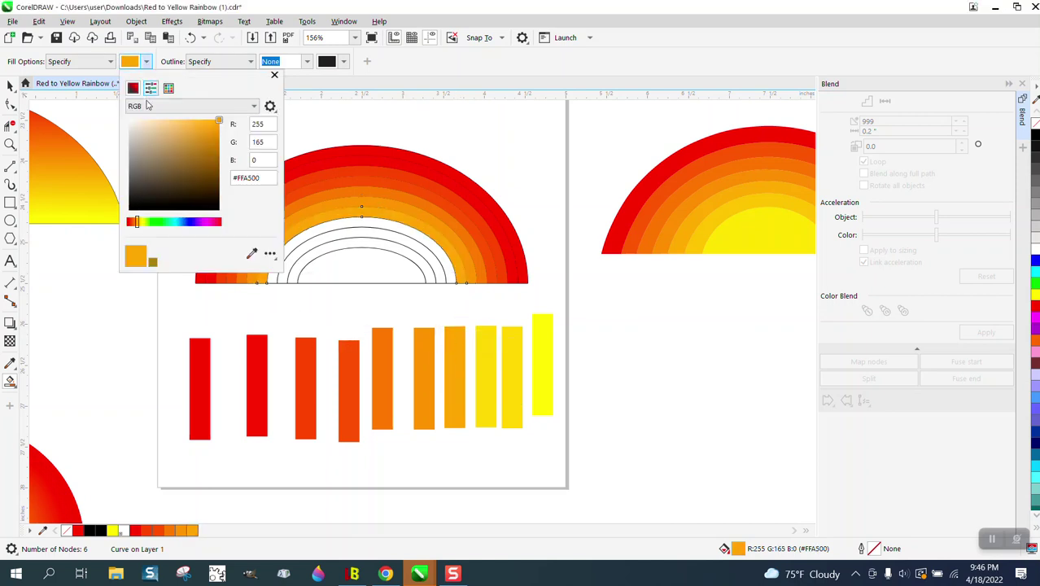
pyautogui.click(252, 255)
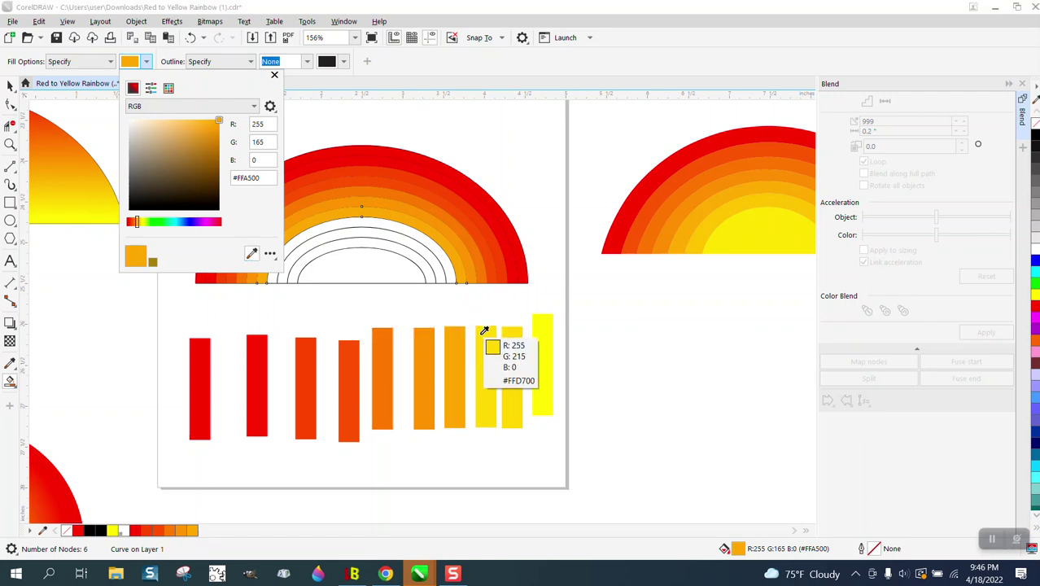
pyautogui.click(487, 334)
pyautogui.click(448, 272)
pyautogui.click(445, 263)
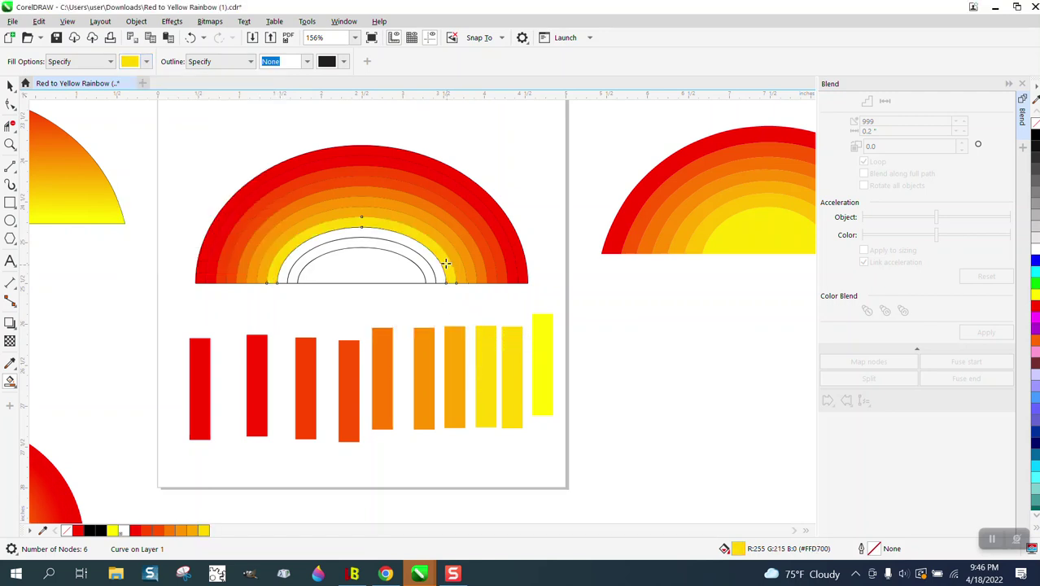
# Step: Fill the remaining band yellow and the innermost semicircle pure yellow #FFFF00
pyautogui.click(147, 61)
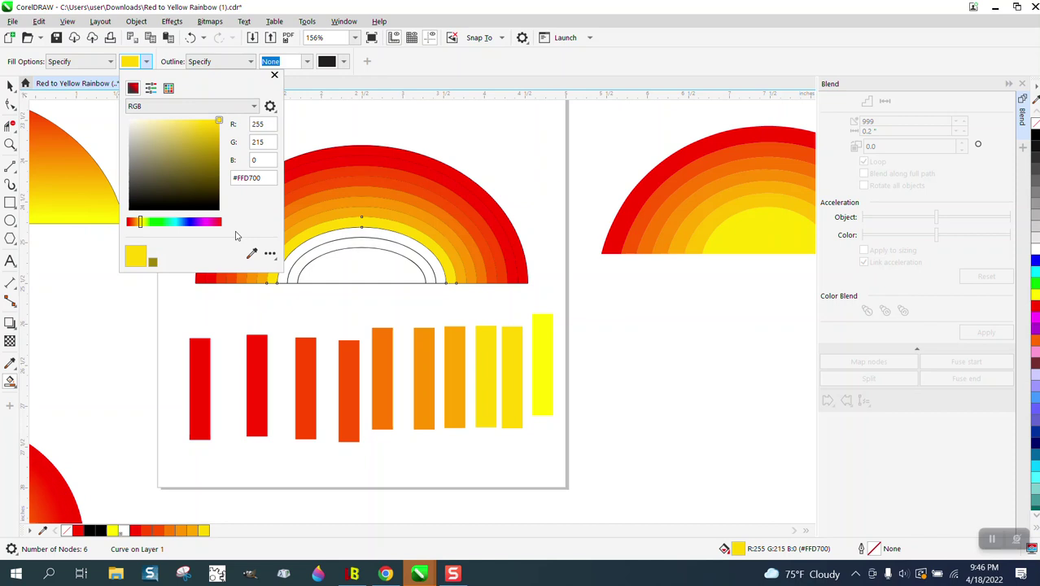
pyautogui.click(251, 253)
pyautogui.click(510, 343)
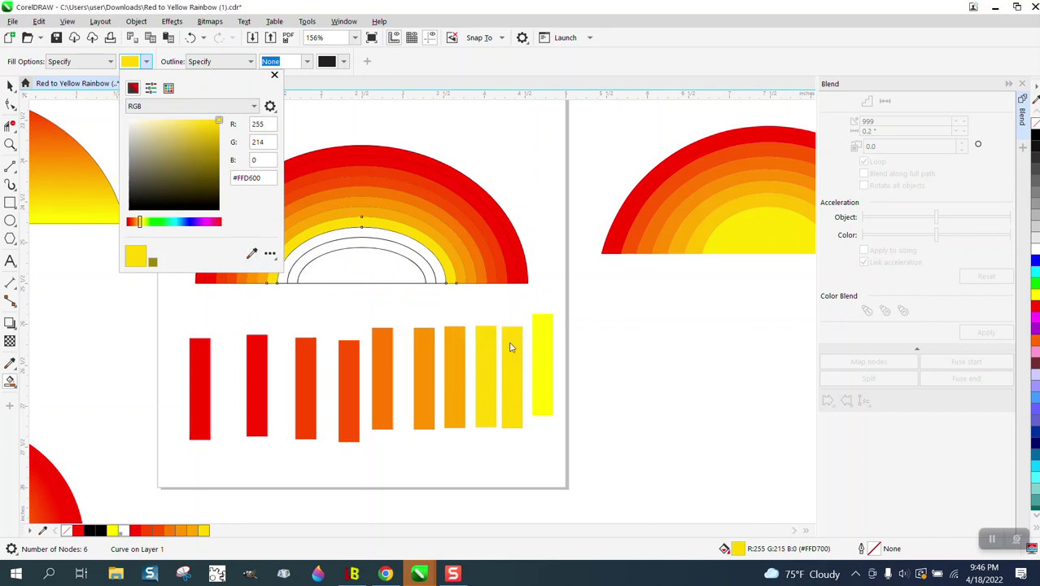
pyautogui.click(441, 275)
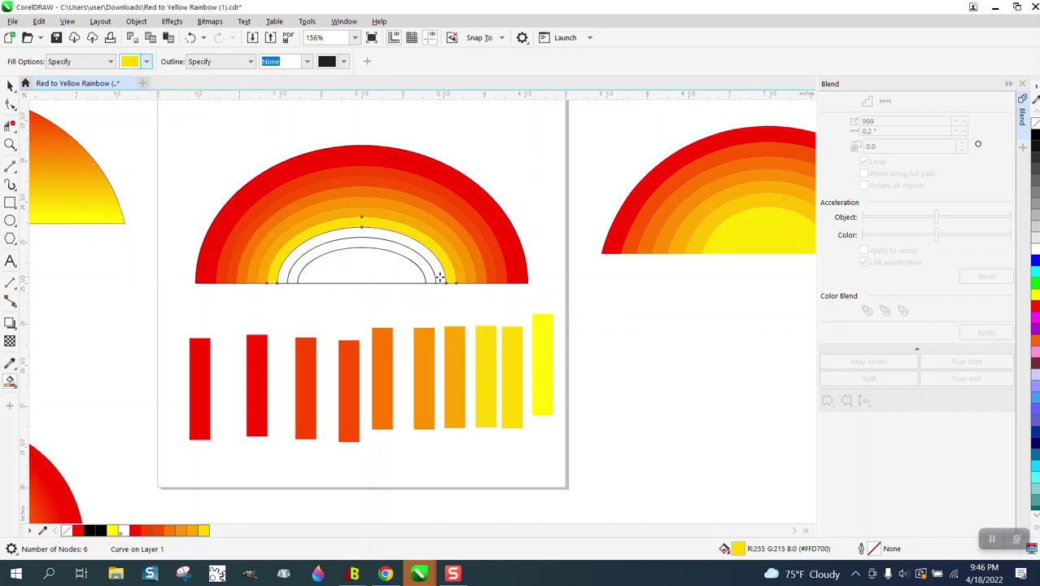
pyautogui.click(144, 63)
pyautogui.click(251, 253)
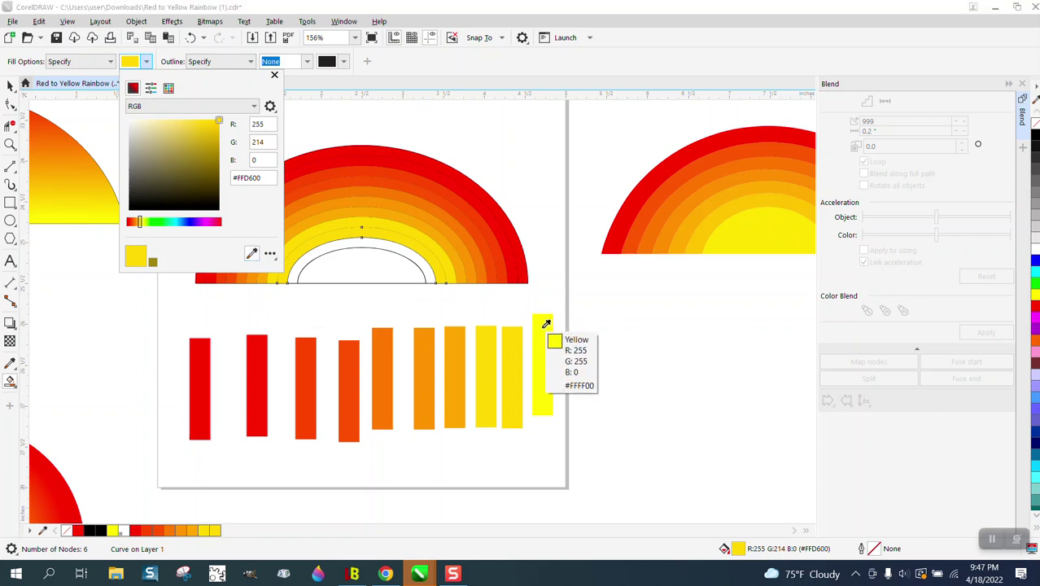
pyautogui.click(544, 331)
pyautogui.click(429, 279)
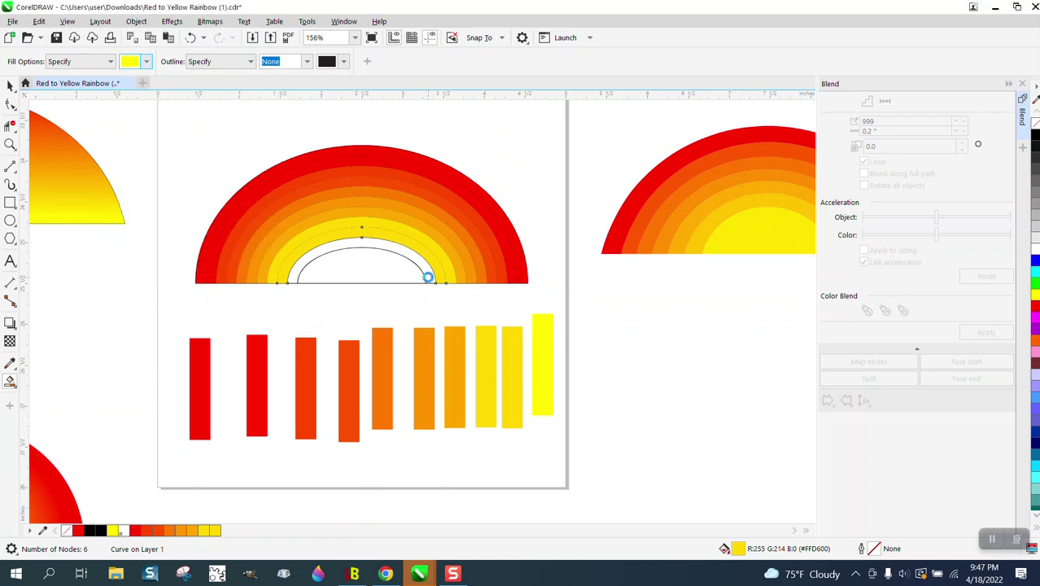
pyautogui.click(379, 279)
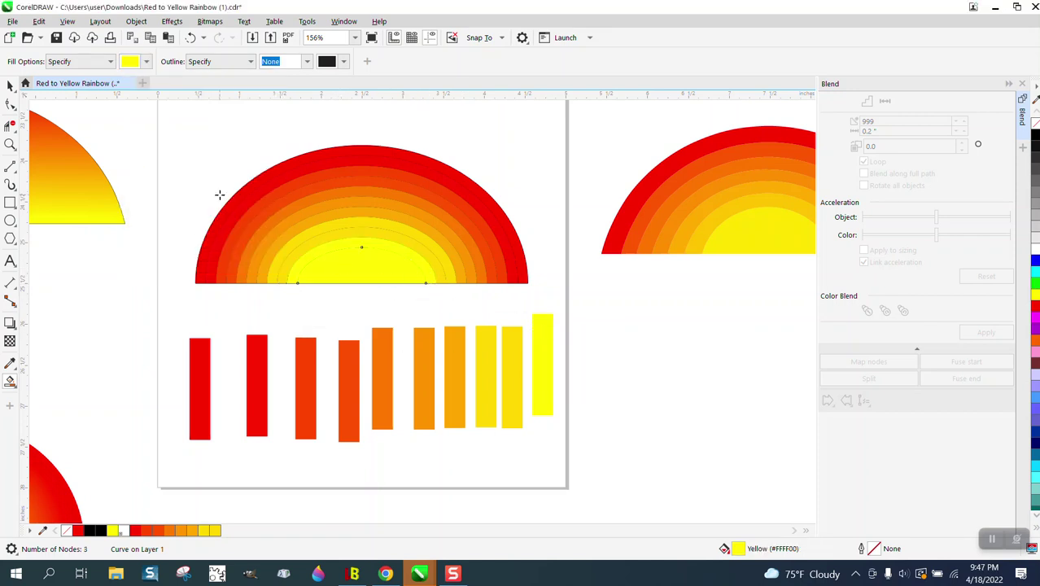
pyautogui.click(10, 84)
# Step: Remove outlines from all 15 rainbow bands via the No Color swatch, then reselect the rainbow
pyautogui.moveTo(162, 127); pyautogui.dragTo(188, 187)
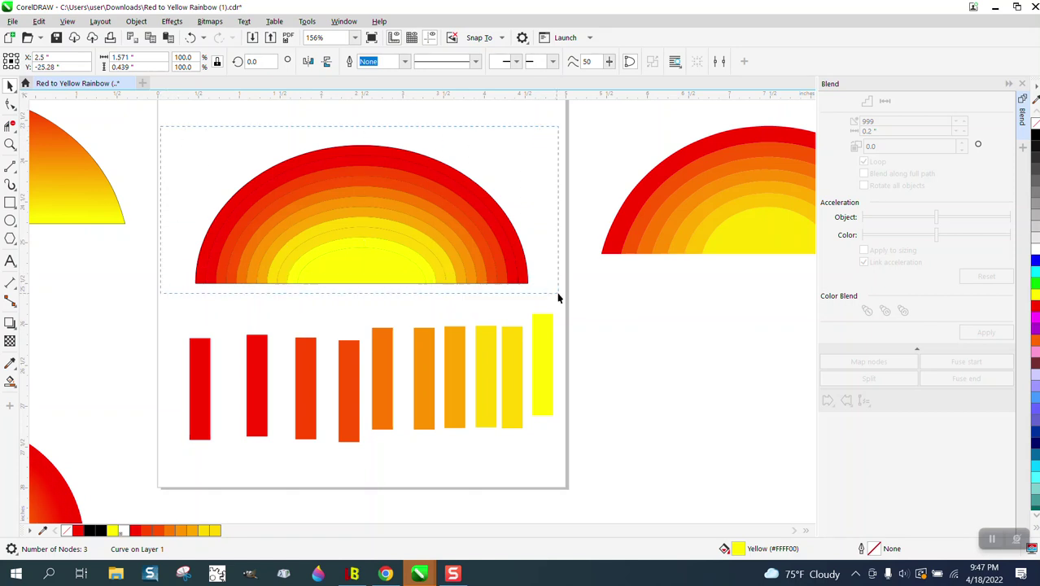
pyautogui.moveTo(558, 298); pyautogui.dragTo(559, 303)
pyautogui.rightClick(1035, 123)
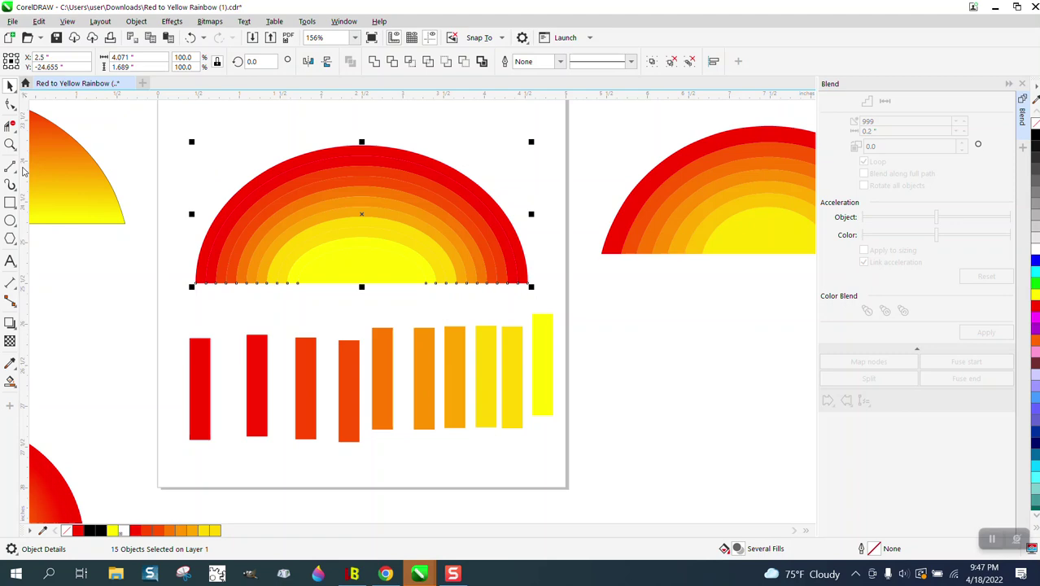
pyautogui.click(10, 144)
pyautogui.moveTo(166, 137); pyautogui.dragTo(575, 318)
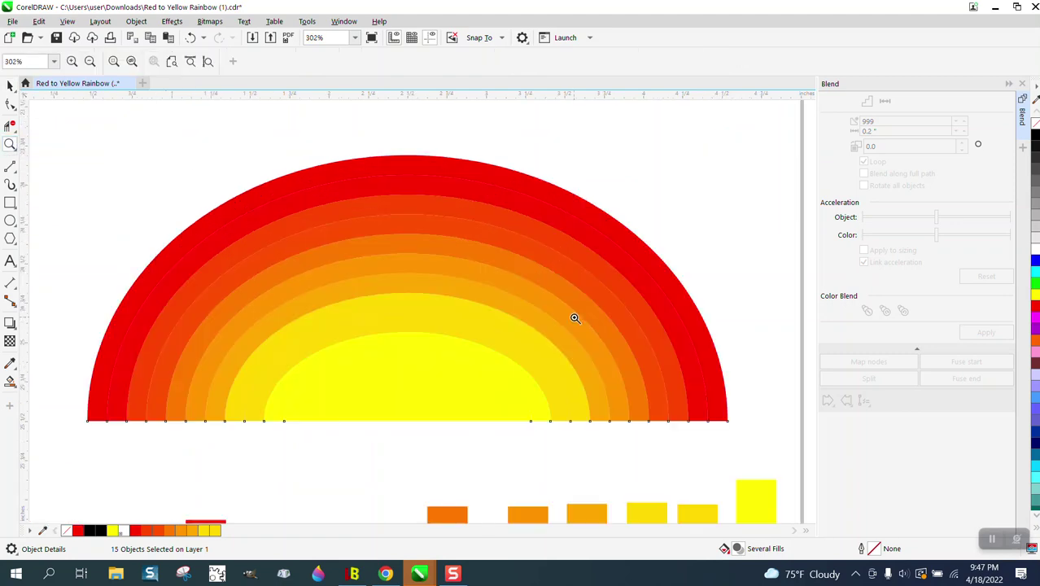
pyautogui.scroll(-1, 301, 184)
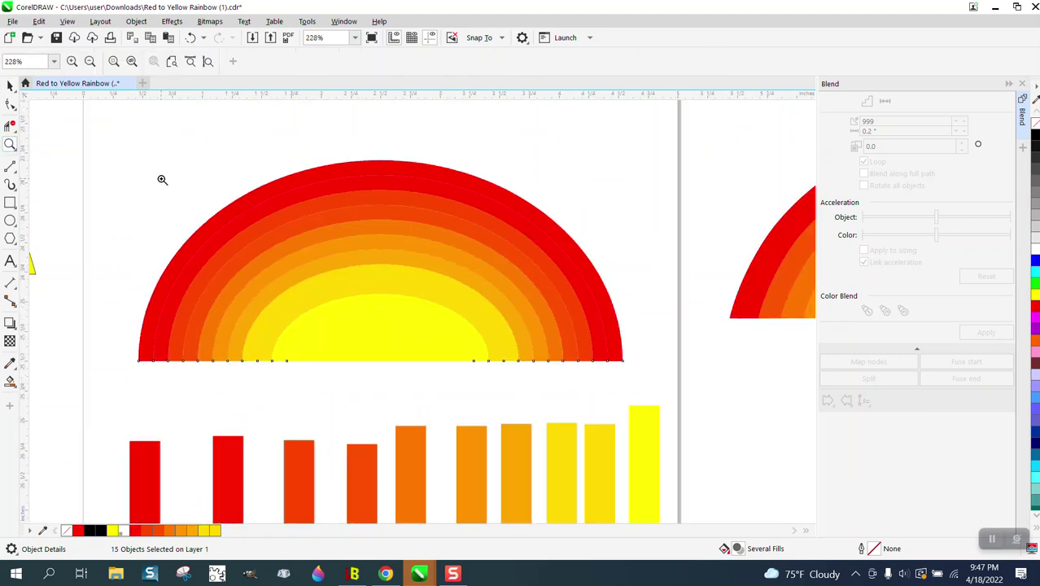
pyautogui.scroll(-1, 162, 176)
pyautogui.click(10, 85)
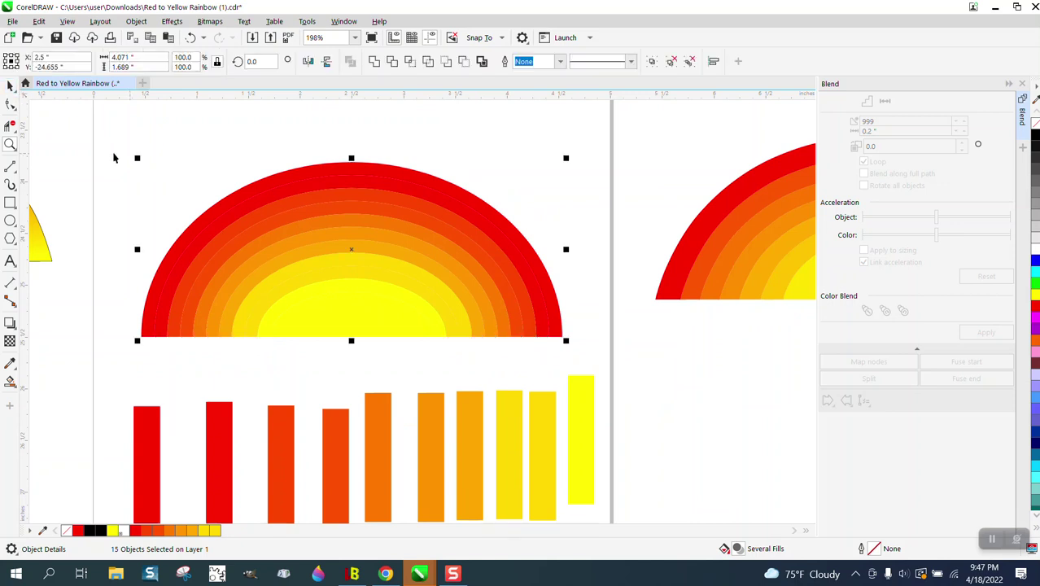
pyautogui.moveTo(85, 149); pyautogui.dragTo(594, 365)
# Step: Convert the selected rainbow to a bitmap at 300 dpi RGB with transparent background
pyautogui.click(210, 22)
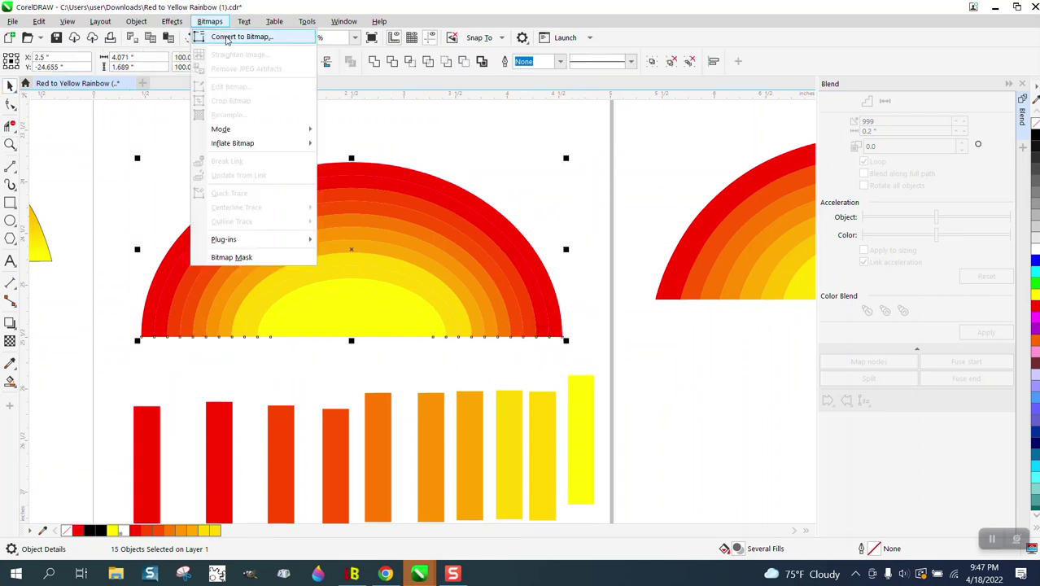
pyautogui.click(244, 38)
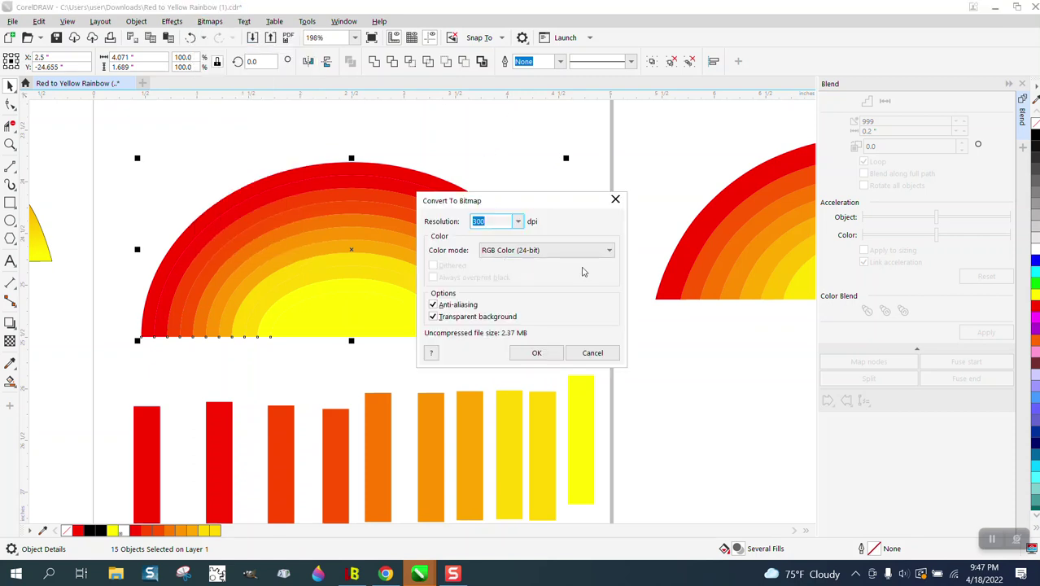
pyautogui.click(539, 353)
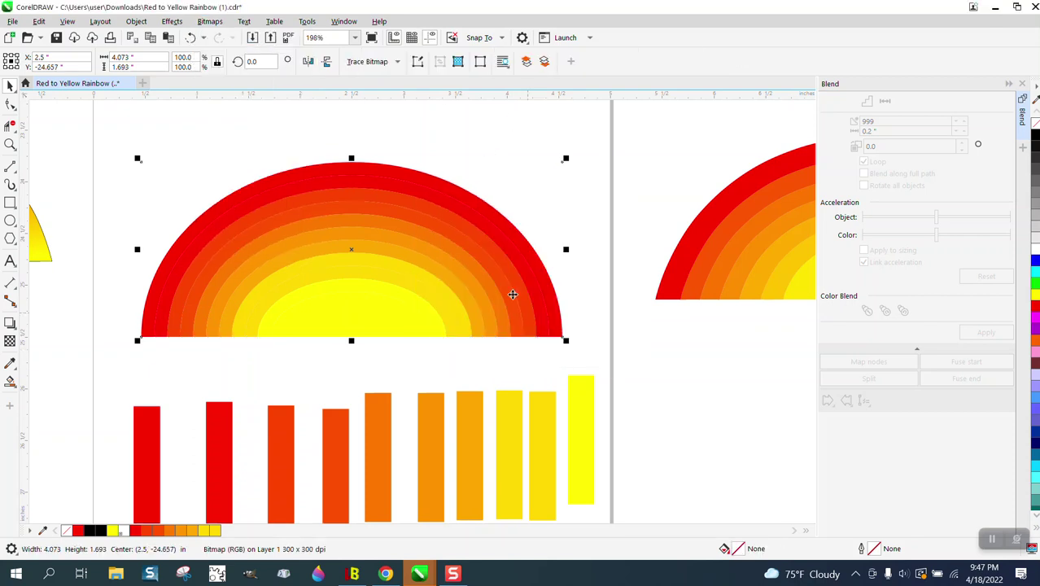
# Step: Zoom around to compare the new rainbow's bands with the earlier right-hand rainbow
pyautogui.click(10, 144)
pyautogui.moveTo(287, 179); pyautogui.dragTo(386, 237)
pyautogui.scroll(-3, 322, 169)
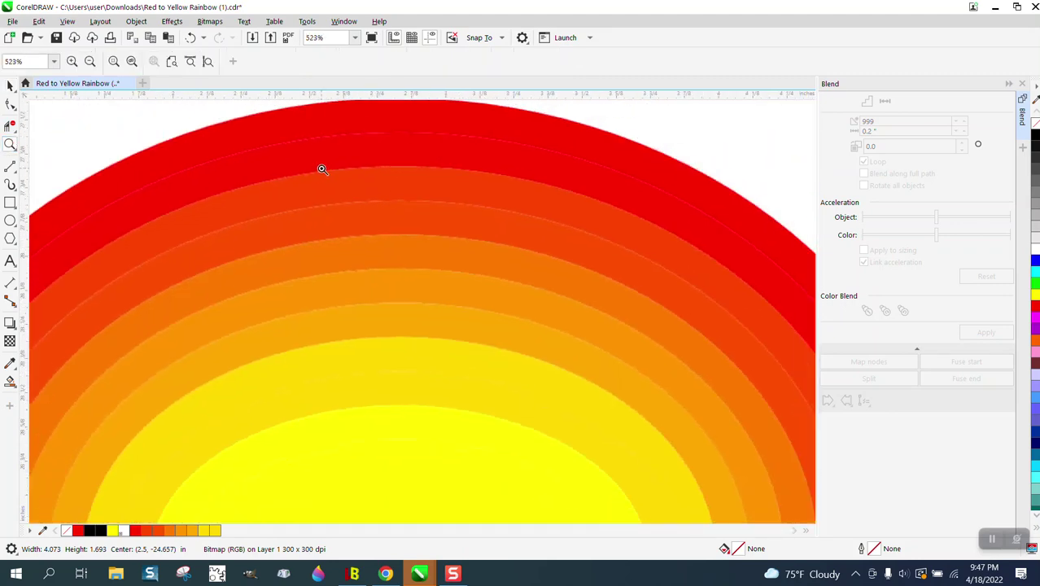
pyautogui.scroll(-4, 330, 172)
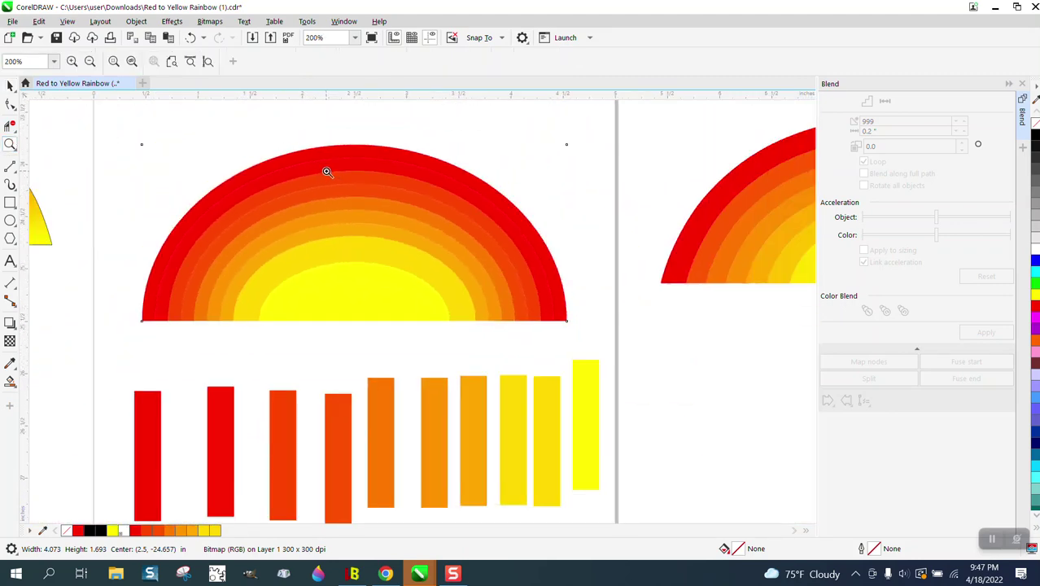
pyautogui.scroll(-2, 319, 174)
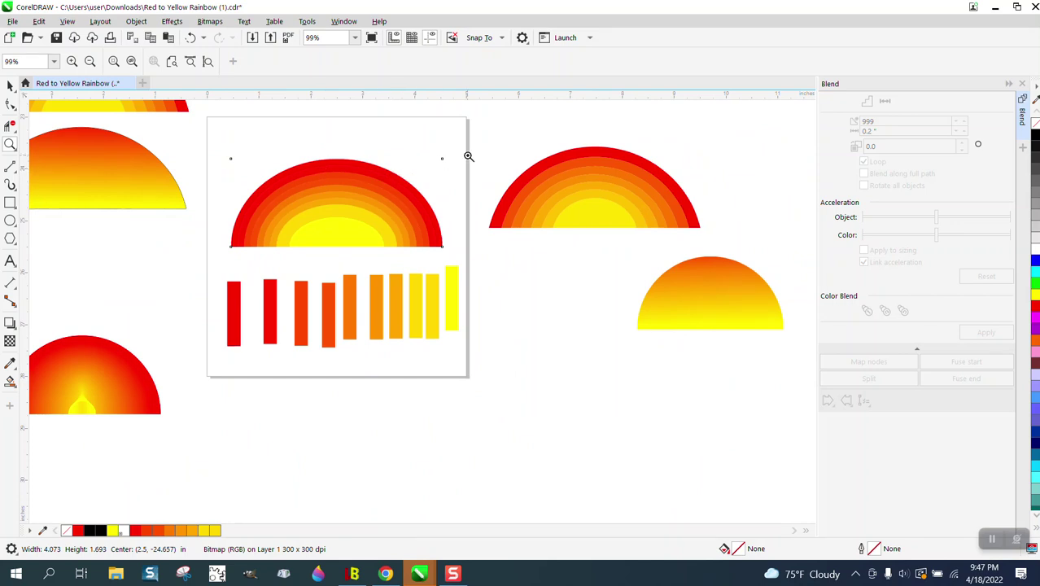
pyautogui.moveTo(468, 145); pyautogui.dragTo(629, 205)
pyautogui.moveTo(747, 244); pyautogui.dragTo(747, 244)
pyautogui.scroll(-4, 431, 211)
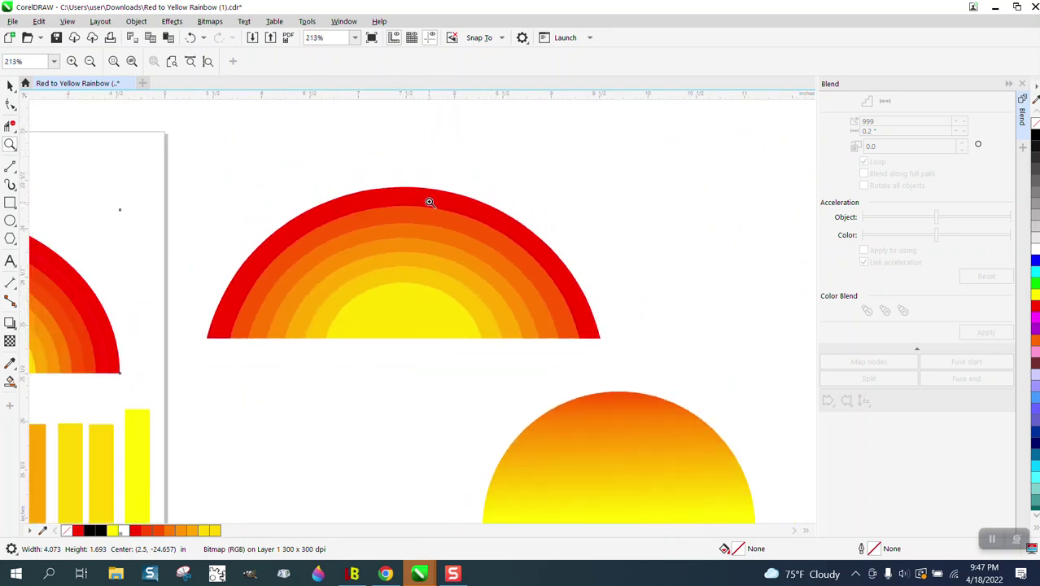
pyautogui.scroll(-3, 444, 231)
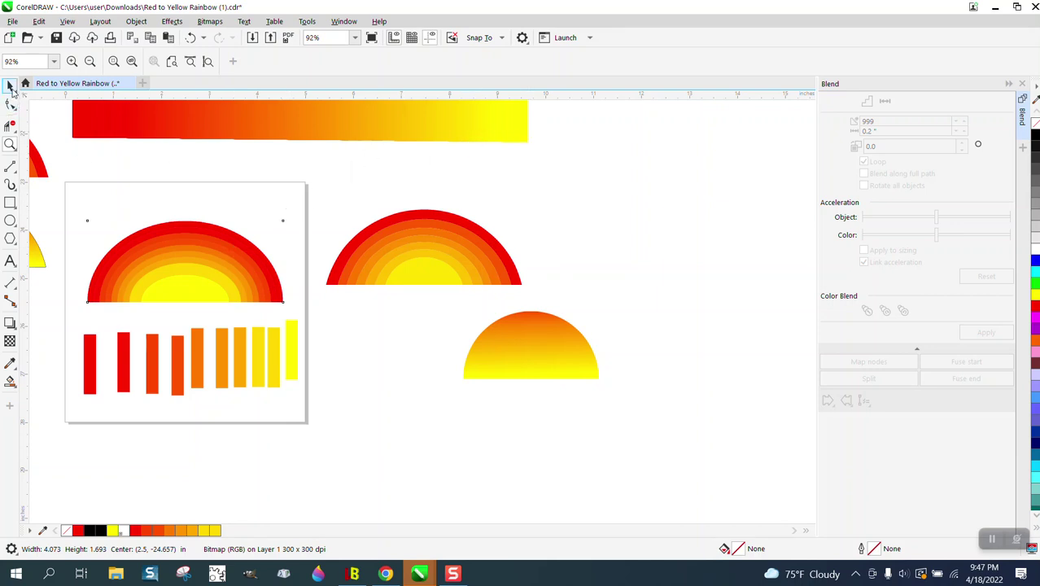
# Step: Move a yellow bar beside the right end of the long gradient strip
pyautogui.click(11, 86)
pyautogui.scroll(-3, 325, 176)
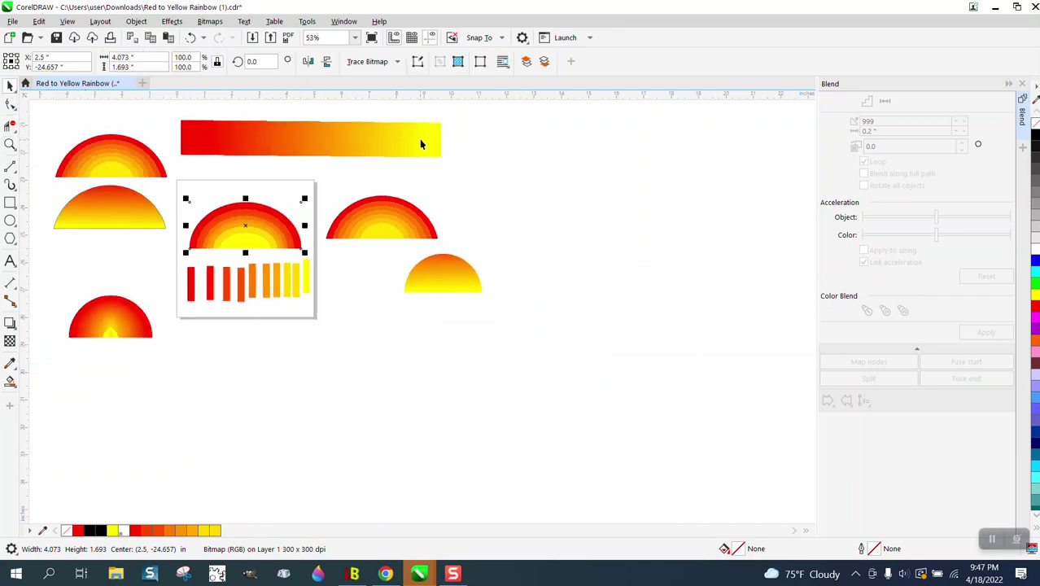
pyautogui.click(433, 144)
pyautogui.moveTo(433, 149); pyautogui.dragTo(453, 167)
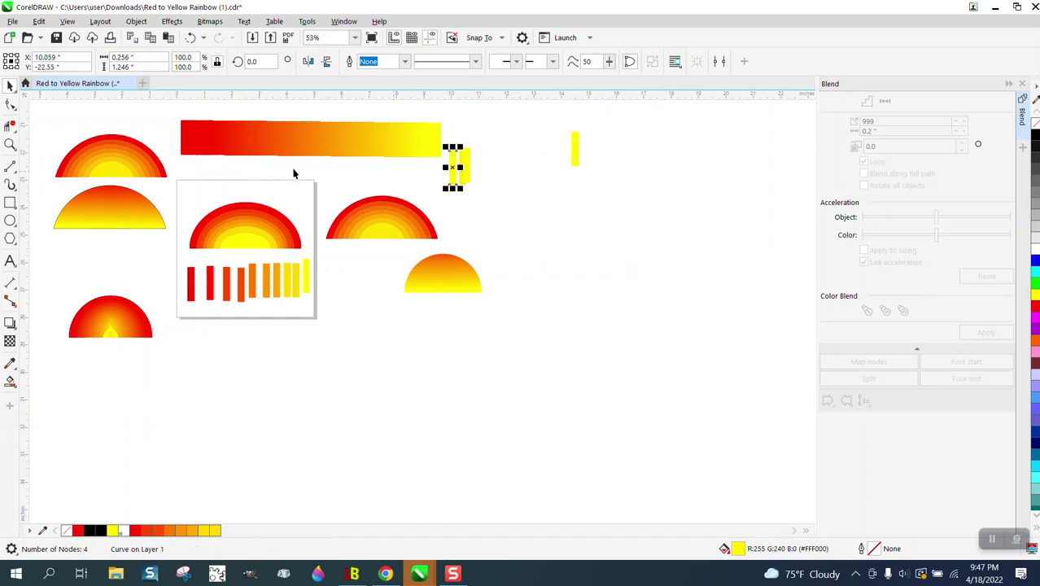
# Step: Zoom back in on the rainbow and the colour bars
pyautogui.click(10, 145)
pyautogui.moveTo(377, 126); pyautogui.dragTo(561, 216)
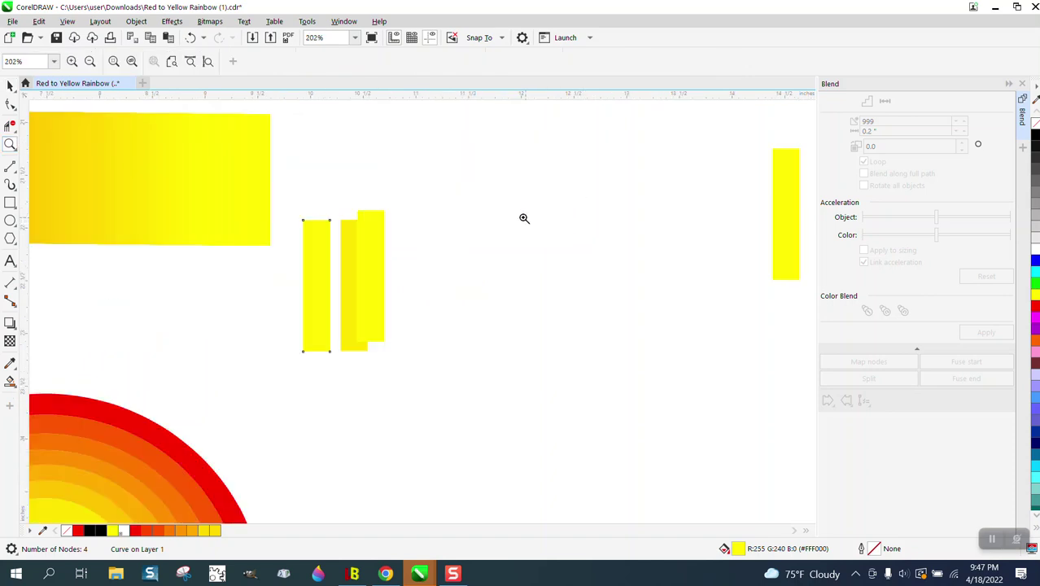
pyautogui.click(10, 86)
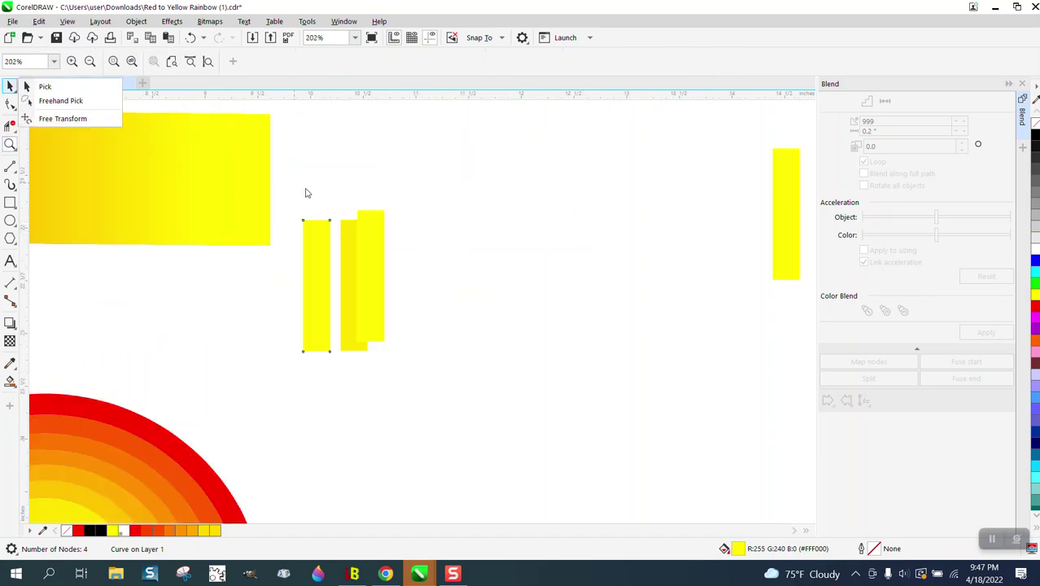
pyautogui.press('z')
pyautogui.scroll(4, 394, 257)
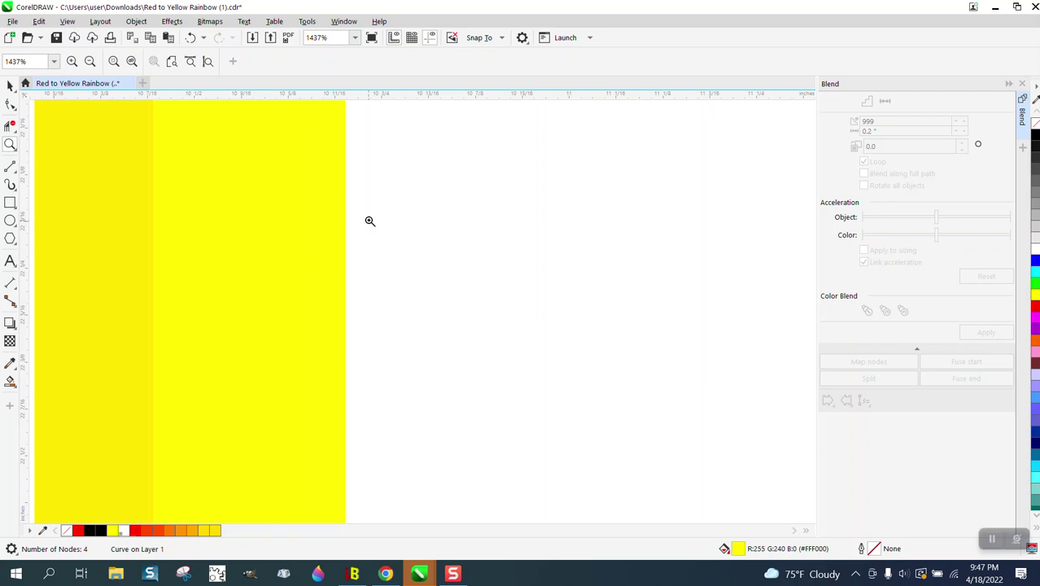
pyautogui.scroll(-8, 369, 221)
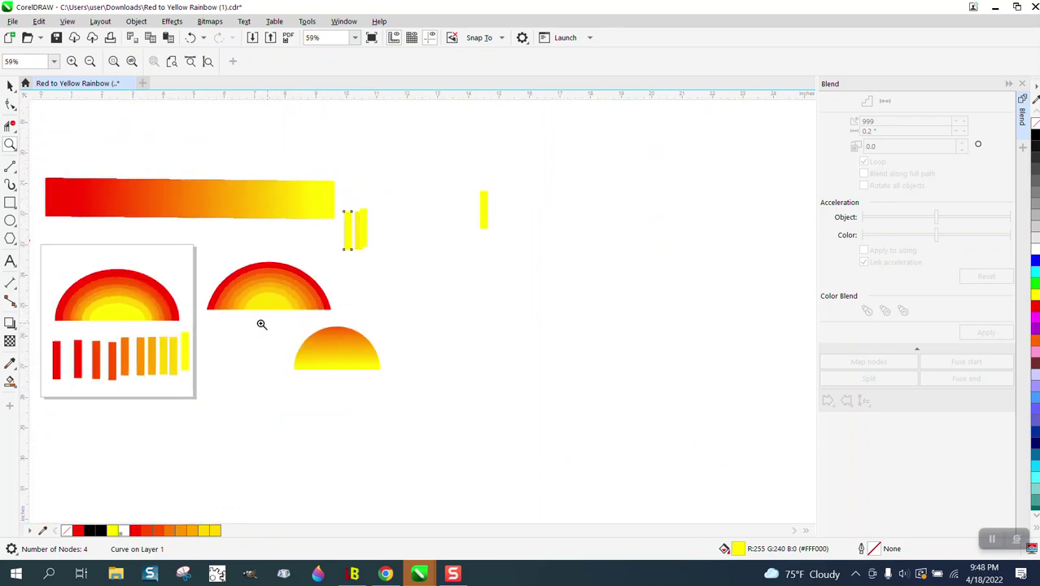
pyautogui.scroll(-1, 163, 293)
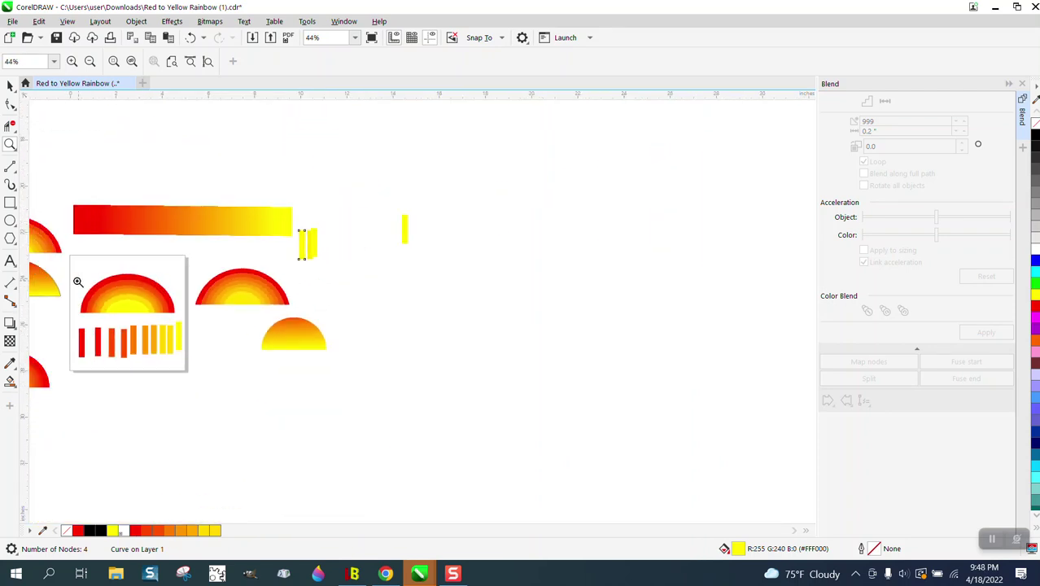
pyautogui.moveTo(76, 278); pyautogui.dragTo(254, 384)
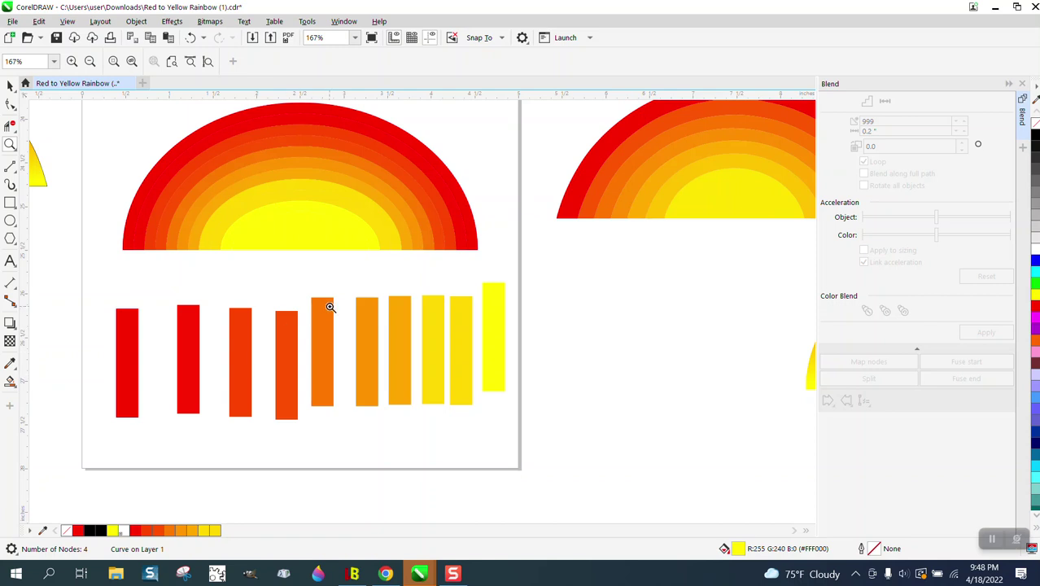